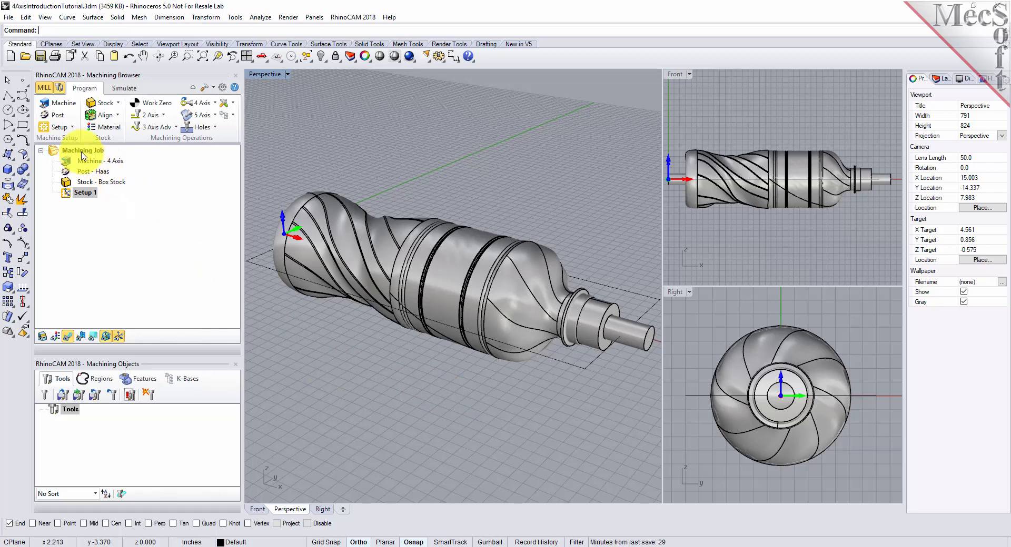
Step: Define the machine as 4 Axis with a Table configuration
left_click(73, 109)
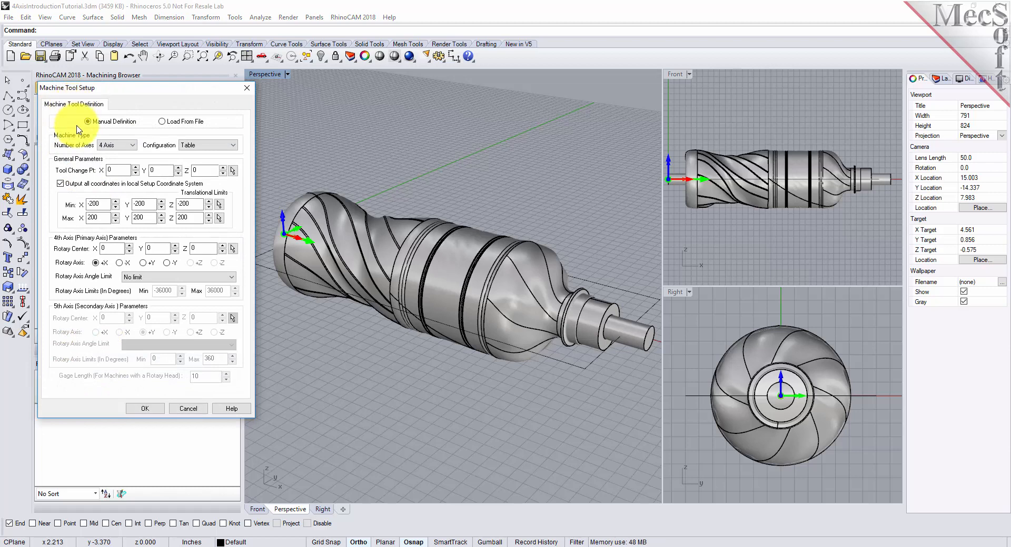
left_click(125, 148)
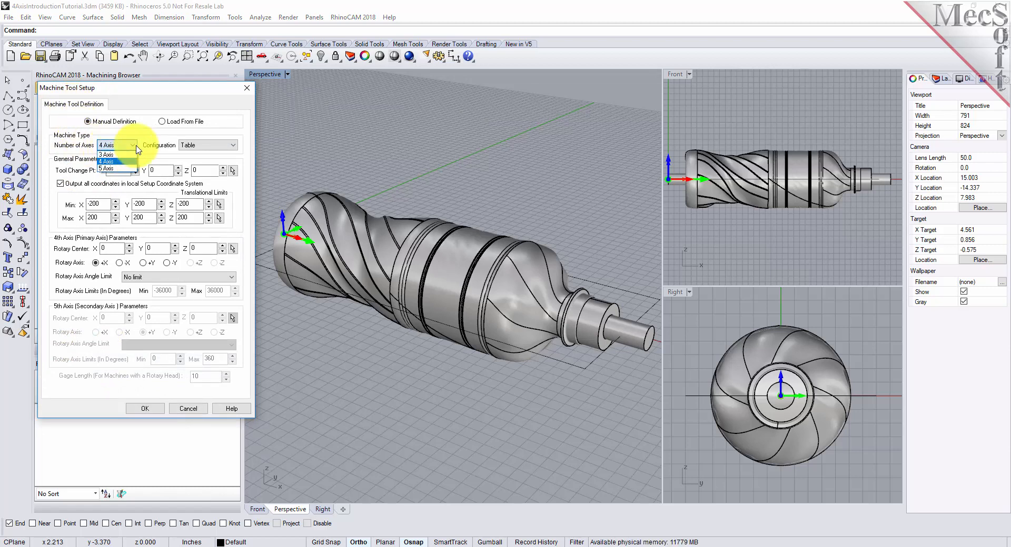
left_click(125, 163)
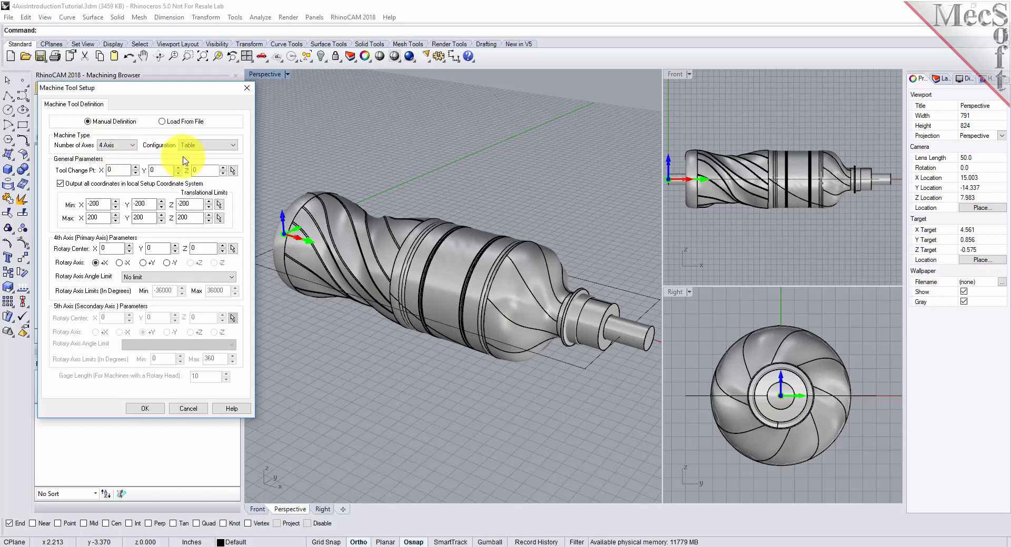
left_click(233, 147)
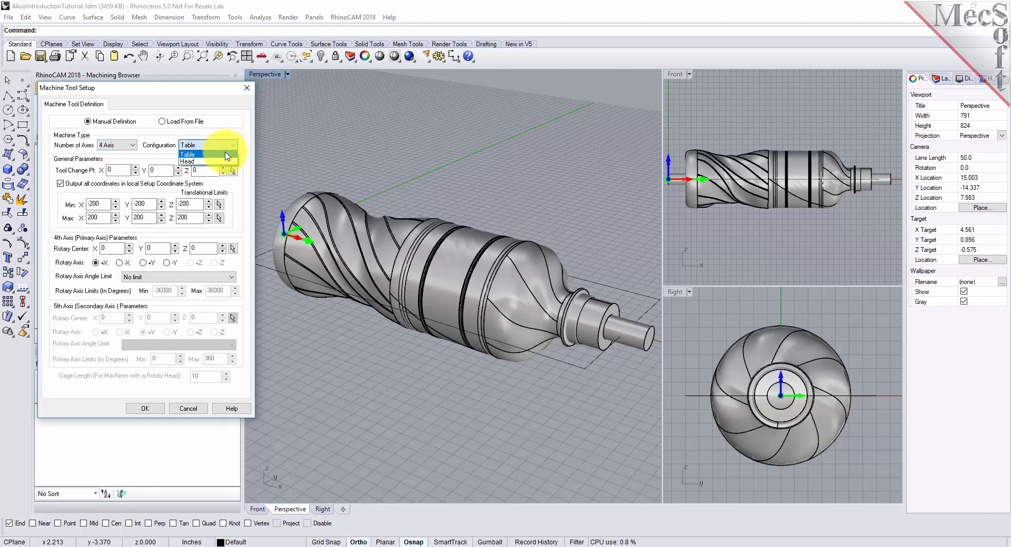
left_click(228, 153)
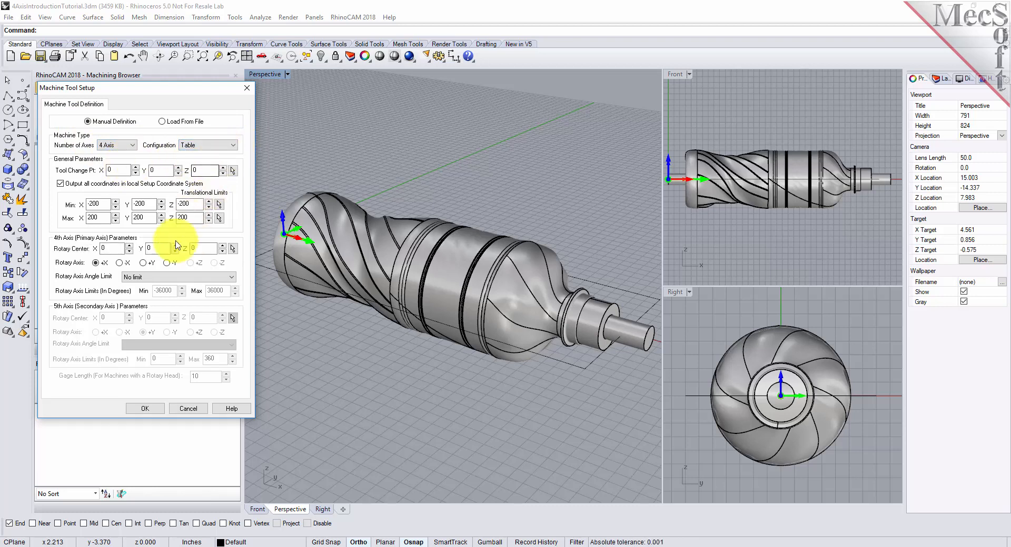
Step: Set the machine's rotary axis to +X with no angle limit and accept the machine definition
left_click(96, 263)
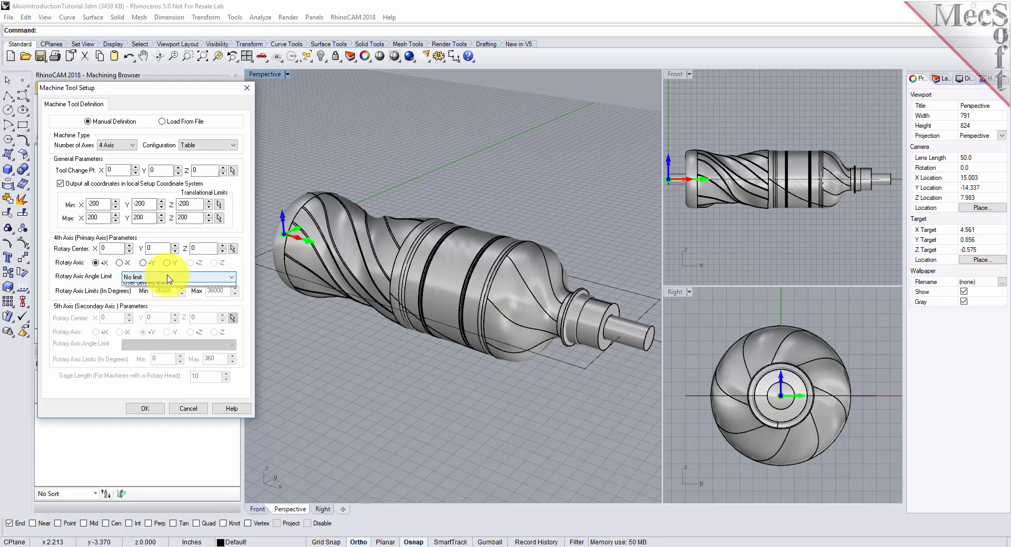
left_click(169, 279)
left_click(166, 288)
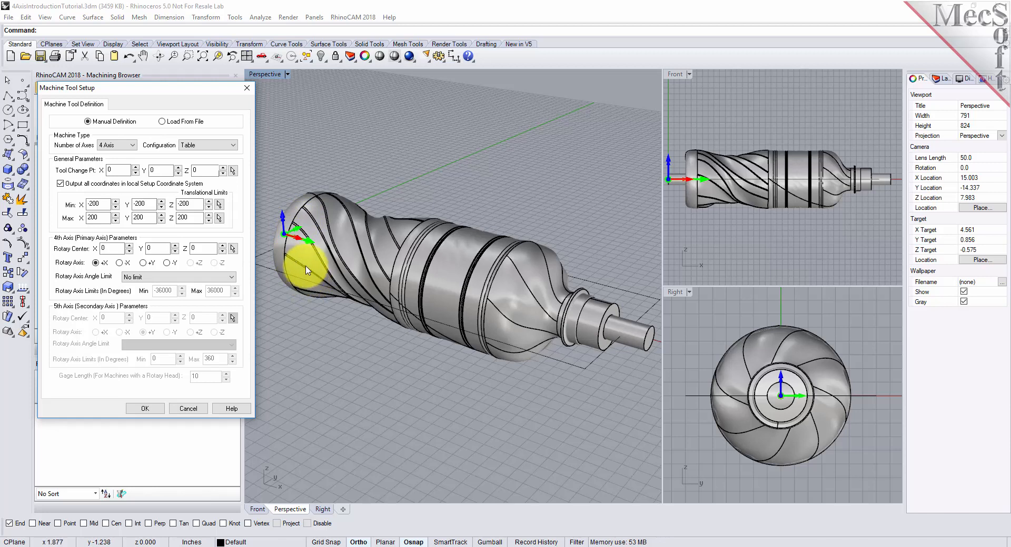
scroll(275, 231, "up", 5)
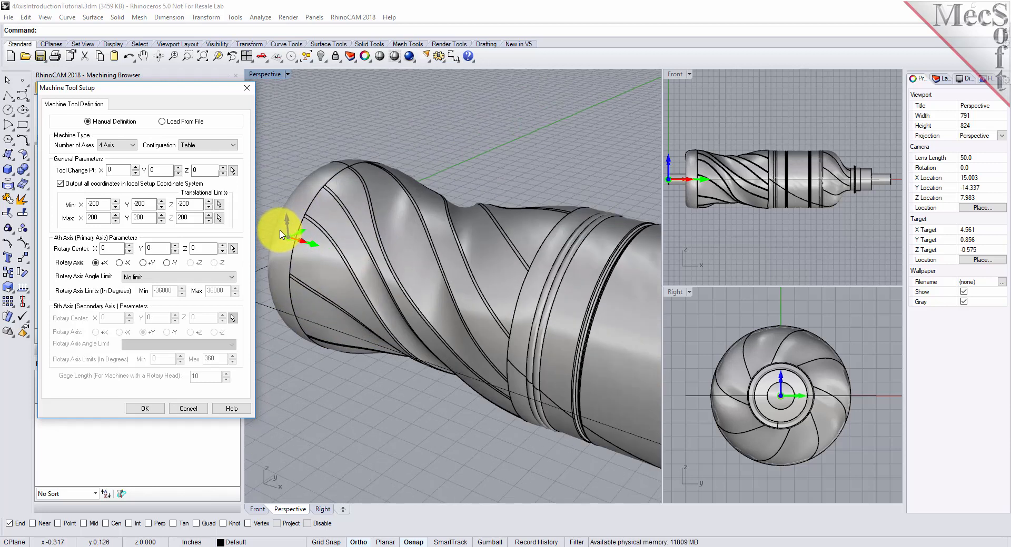
scroll(319, 252, "down", 5)
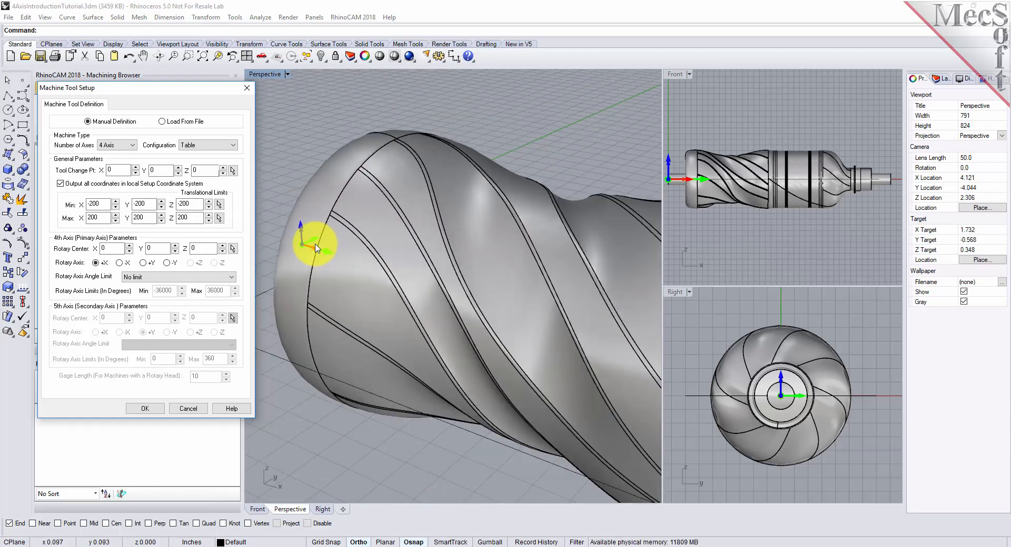
scroll(288, 250, "down", 2)
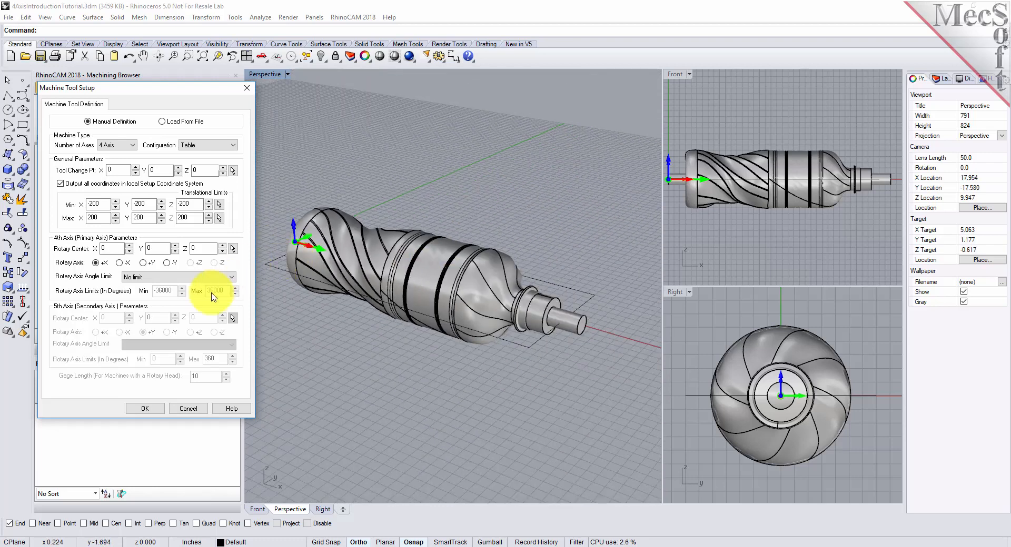
left_click(153, 411)
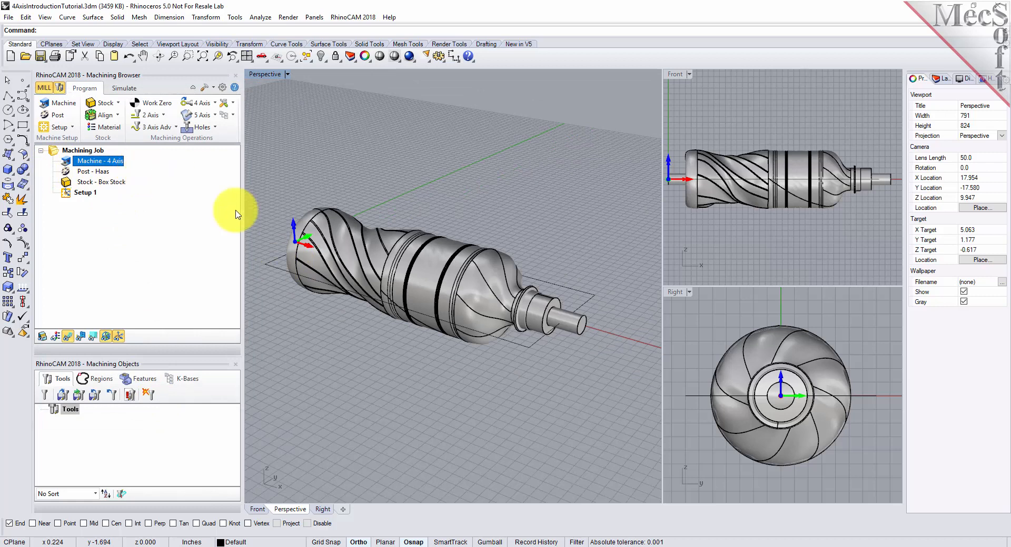
Step: Set Haas as the current post-processor with .nc as the posted file extension
scroll(342, 258, "up", 2)
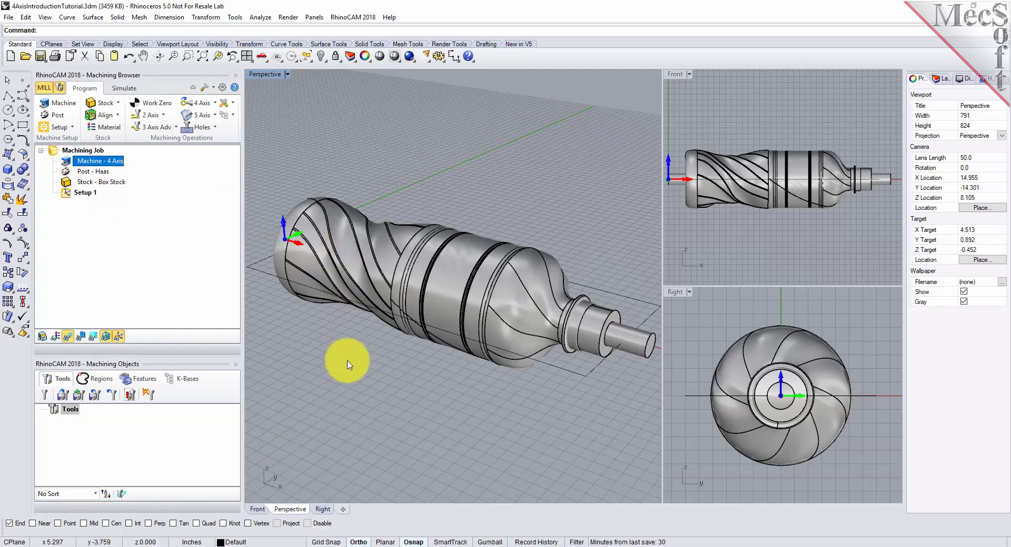
right_click_drag(348, 365, 334, 331)
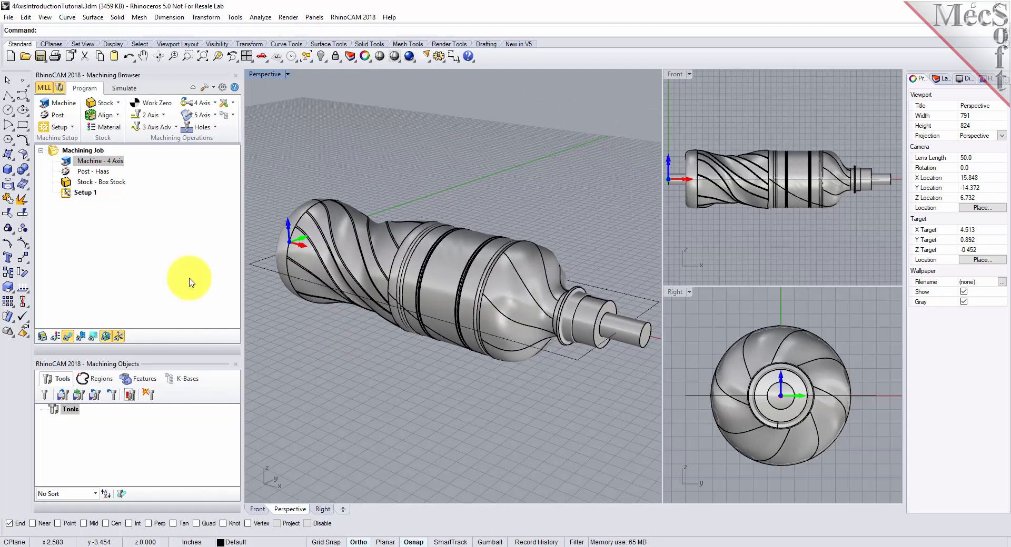
left_click(59, 116)
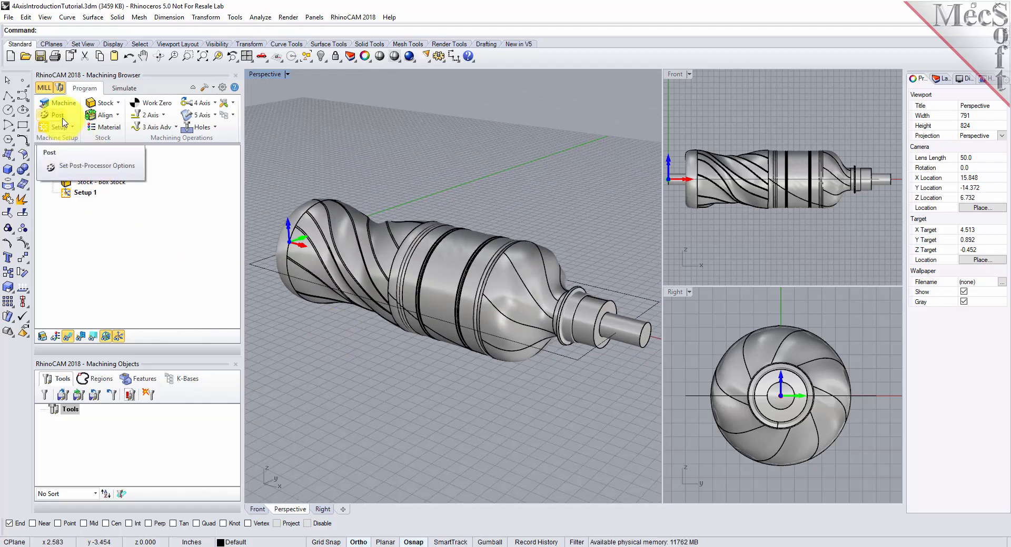
left_click(79, 165)
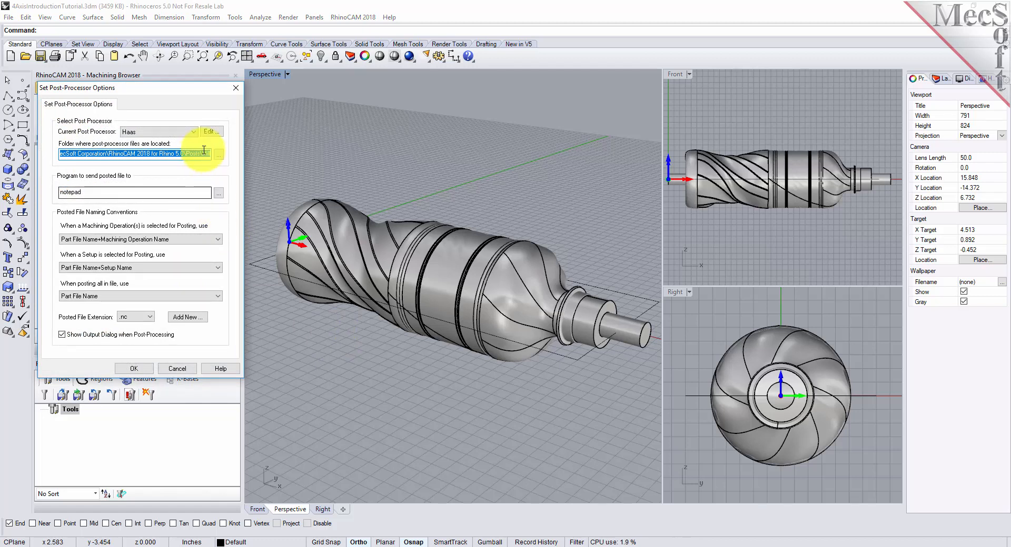
left_click(195, 133)
scroll(142, 205, "up", 3)
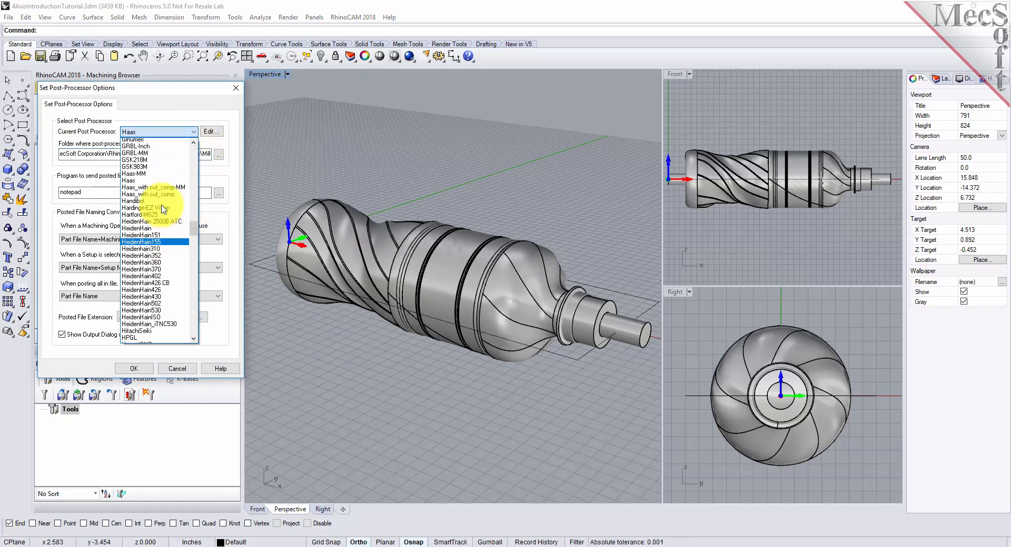
left_click(143, 204)
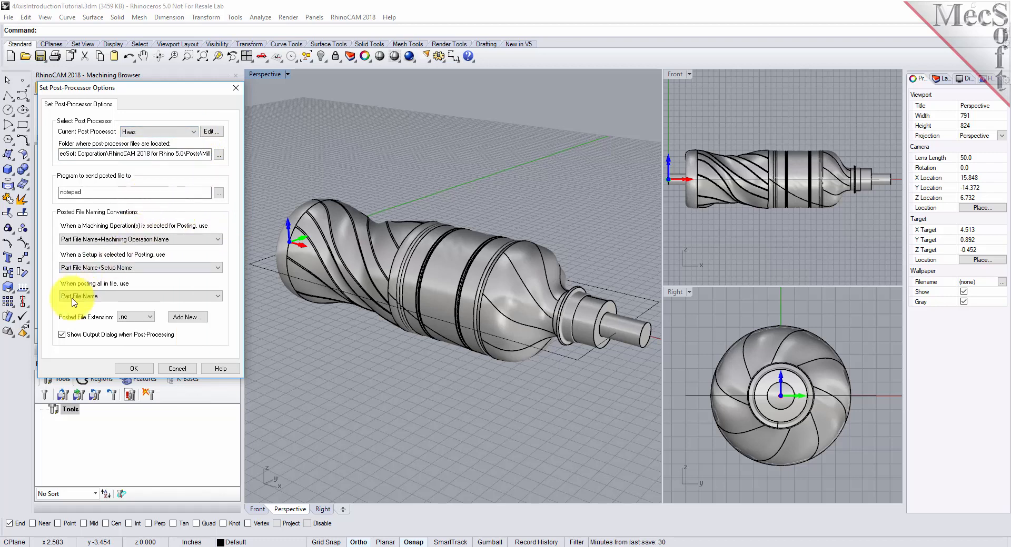
left_click(151, 317)
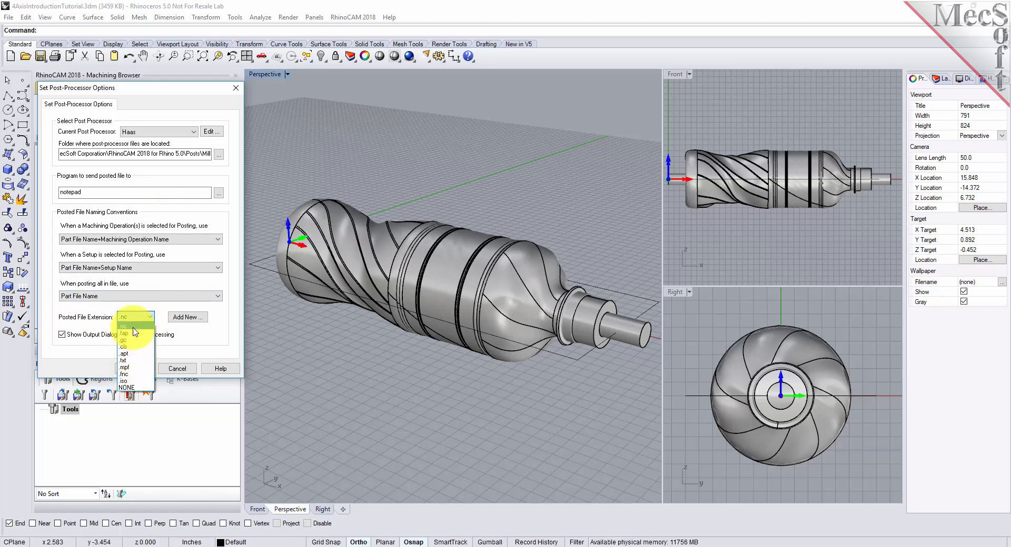
left_click(134, 327)
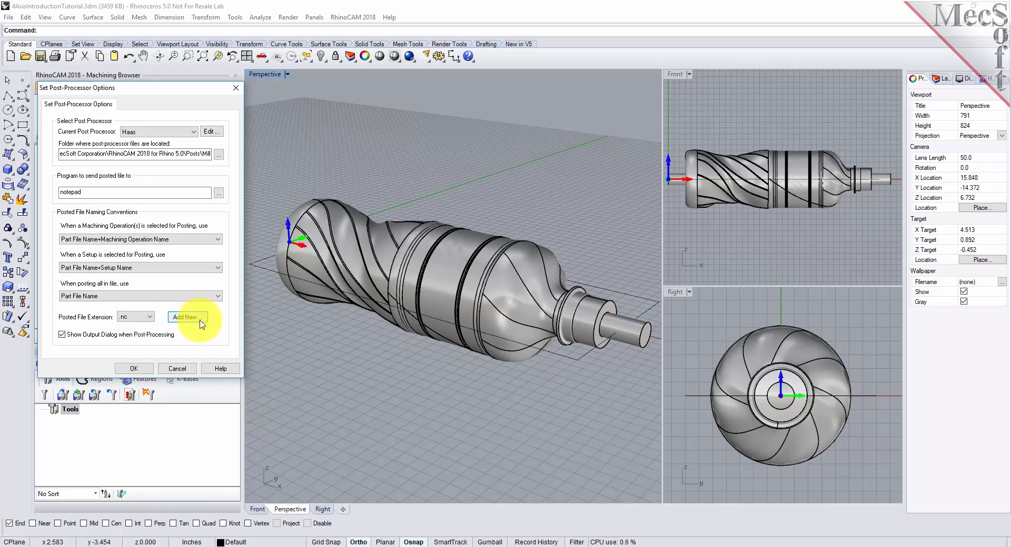
left_click(140, 370)
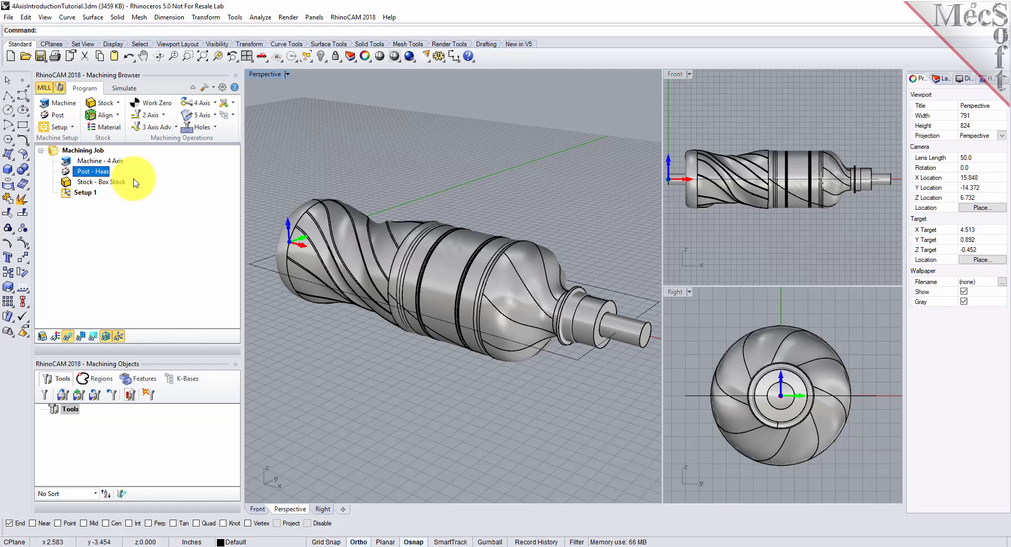
Step: Select Setup 1 and toggle the coordinate system display off and on to check the machine axes on the part
left_click(68, 193)
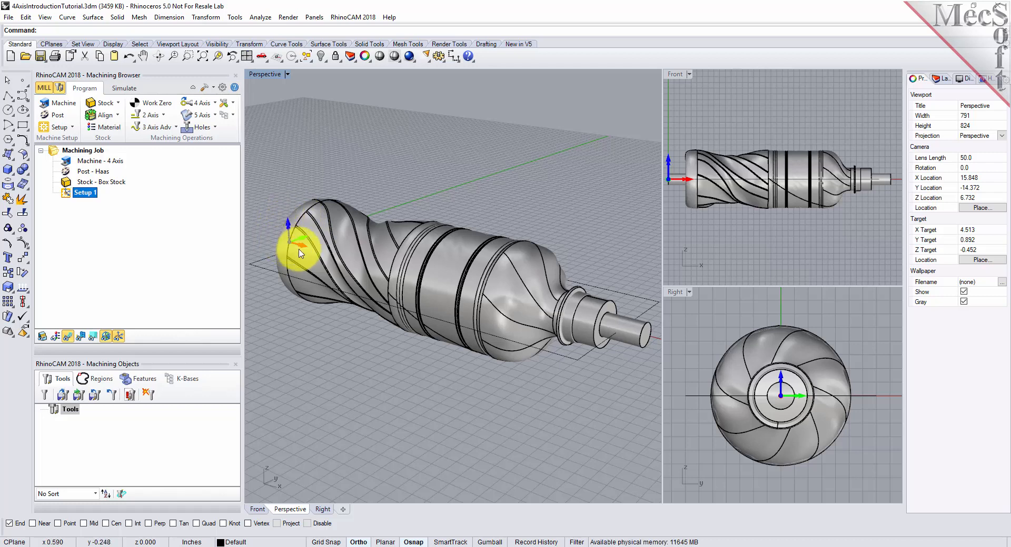
left_click(120, 341)
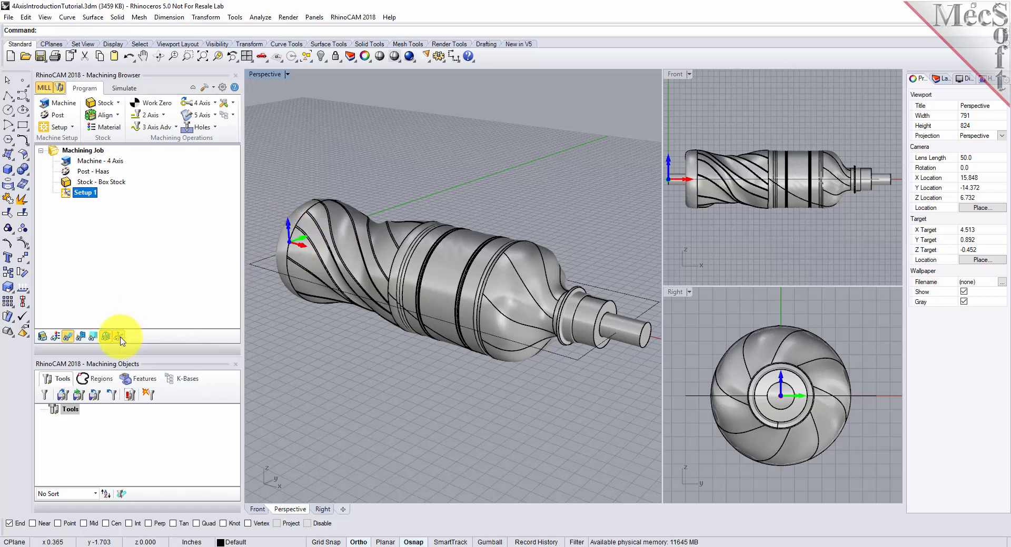
left_click(121, 342)
left_click(121, 342)
left_click(120, 342)
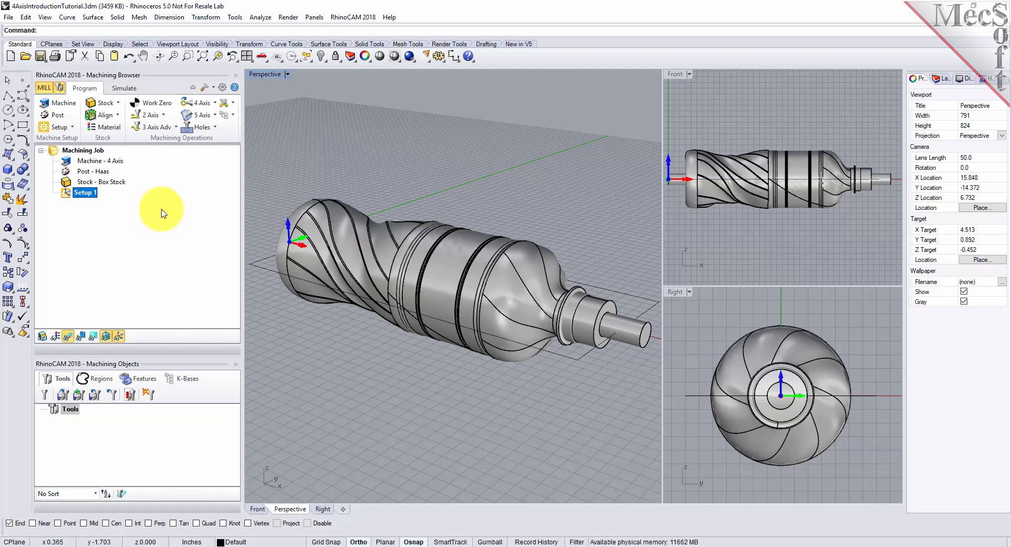
Step: Create a box stock with length 9.75, width 3 and height 3, positioned from its lower front corner
left_click(118, 105)
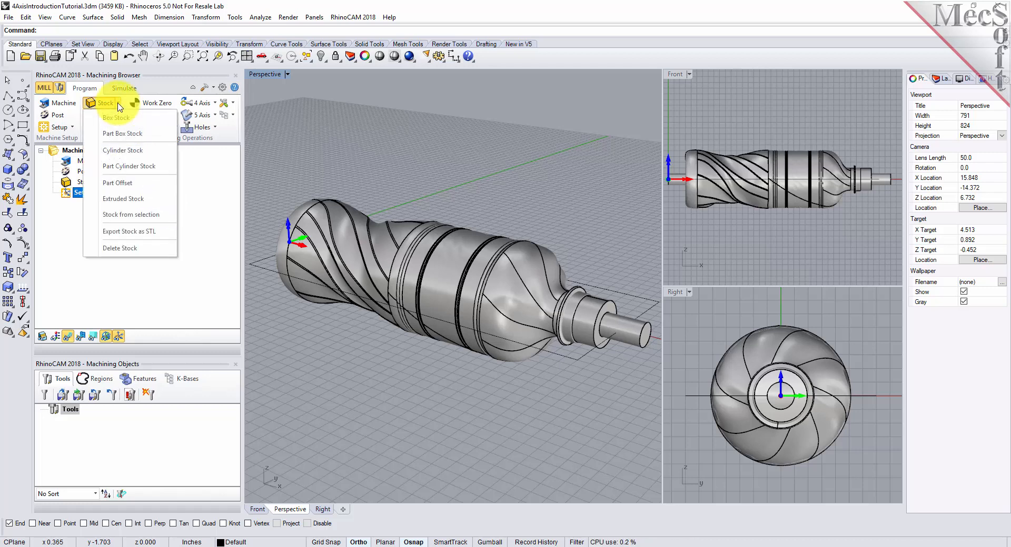
left_click(148, 122)
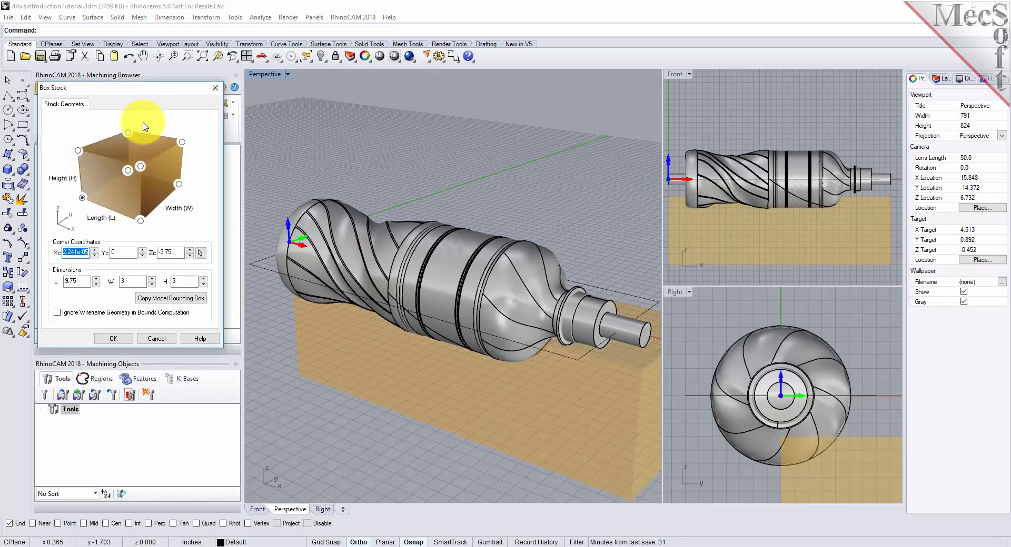
left_click_drag(87, 282, 55, 282)
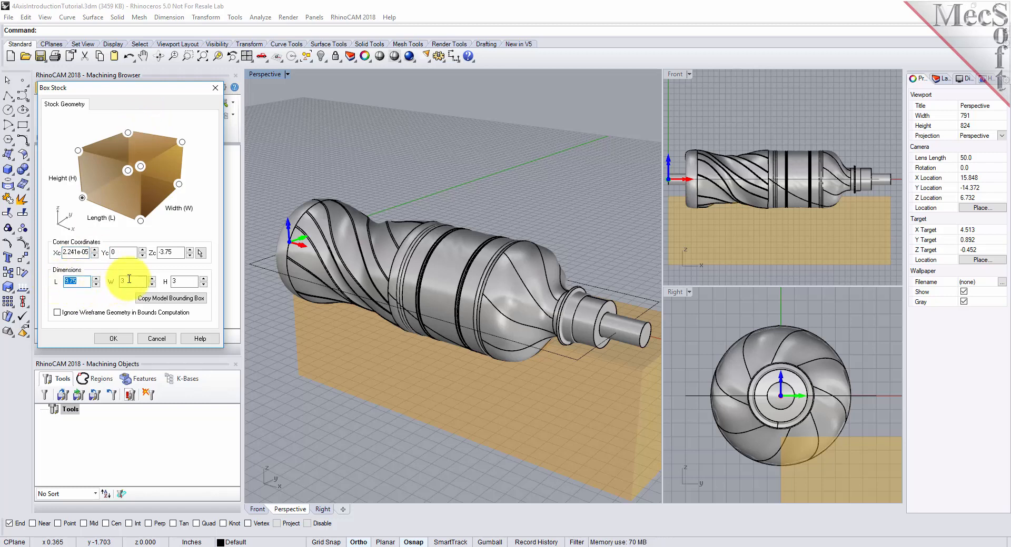
left_click_drag(133, 280, 106, 279)
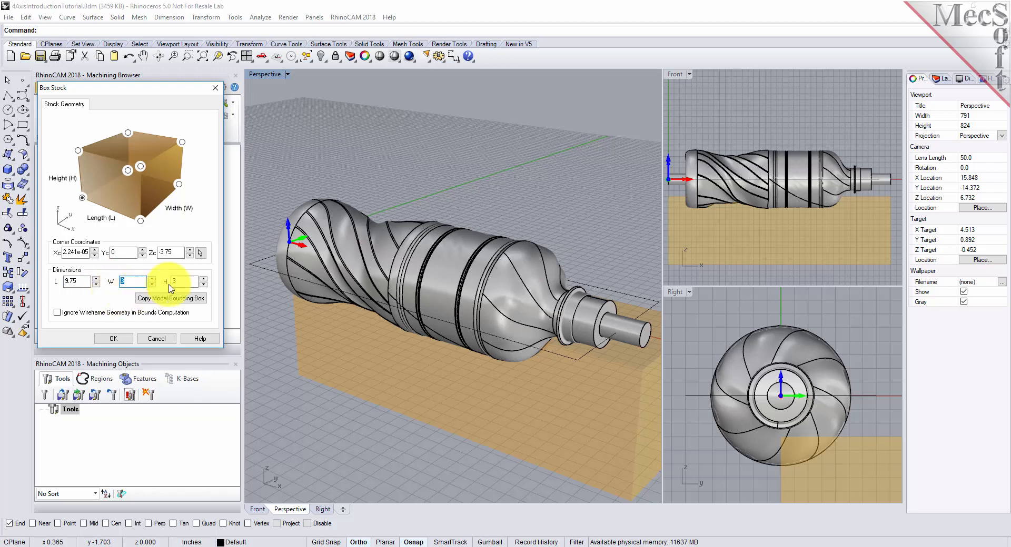
left_click_drag(182, 280, 152, 279)
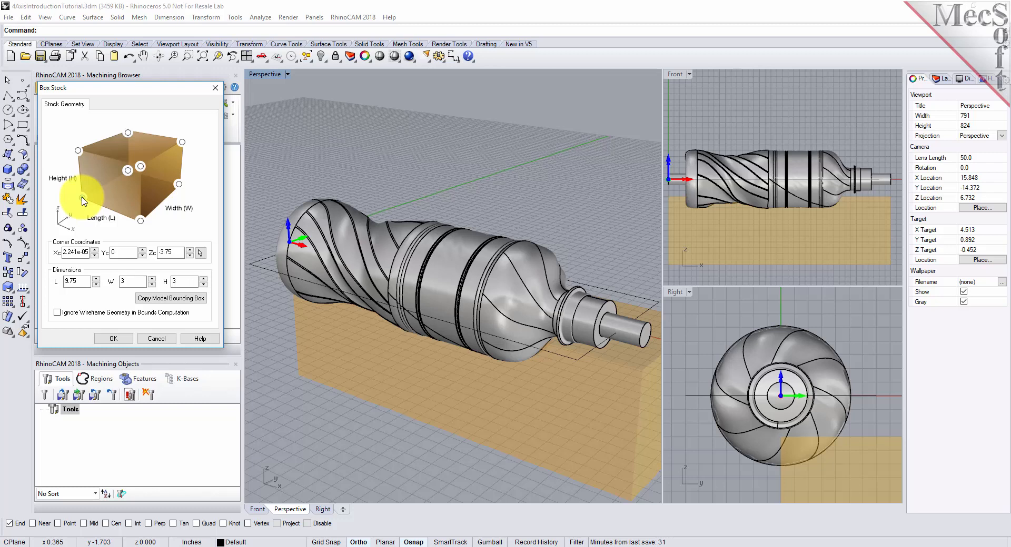
left_click(113, 340)
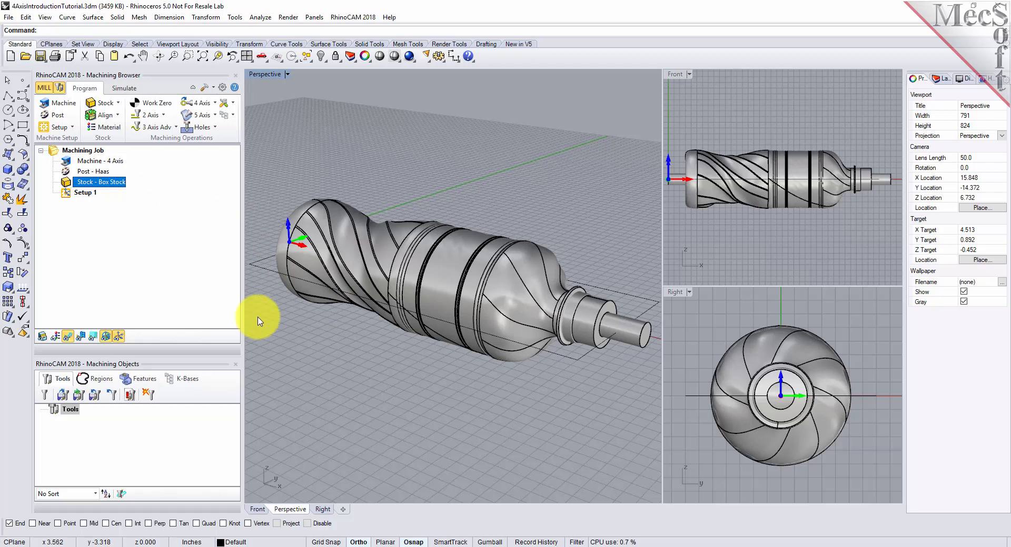
Step: Turn on the display of the box stock and view it against the bottle model
left_click(44, 341)
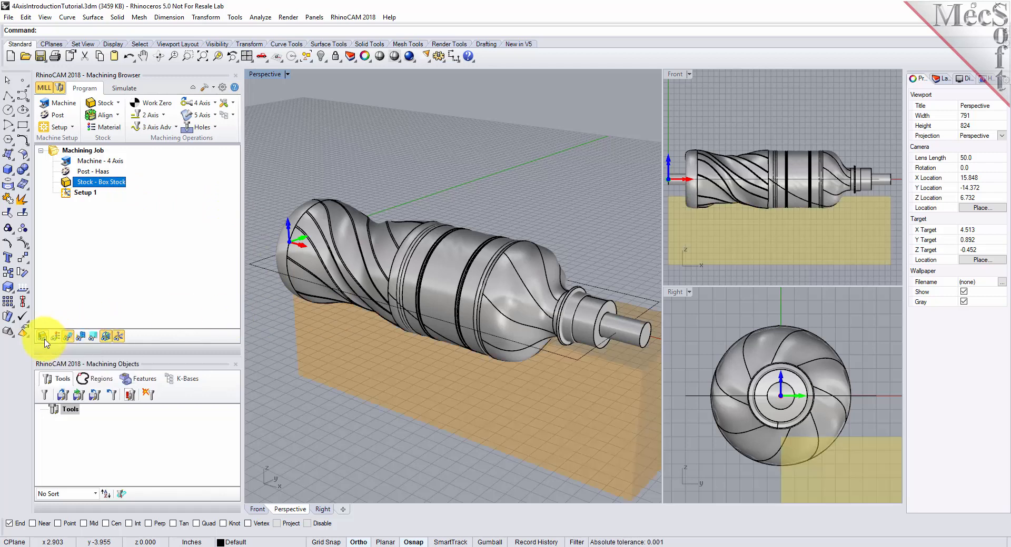
left_click(45, 340)
left_click(45, 340)
left_click(44, 340)
left_click(44, 340)
right_click_drag(530, 332, 442, 332)
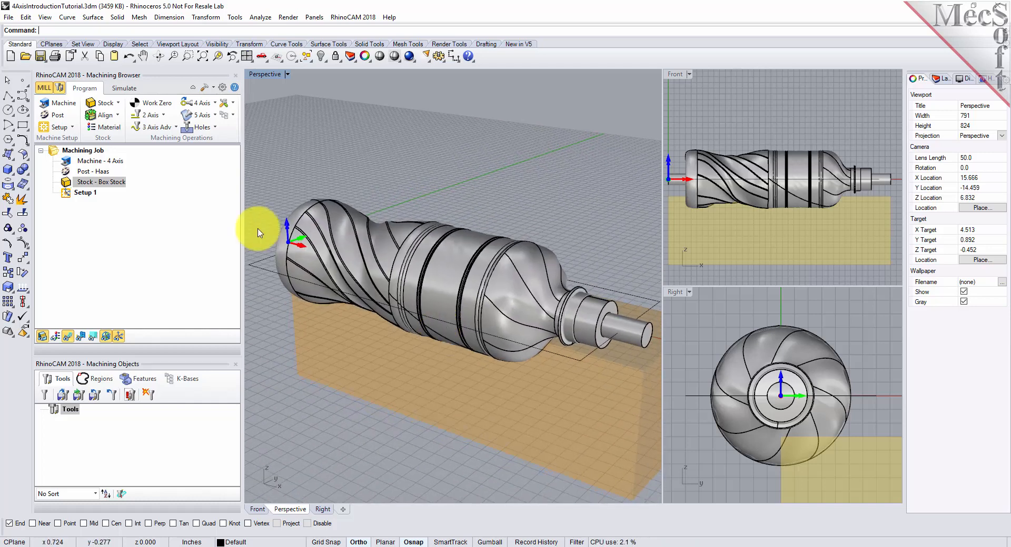
Step: Align the box stock to the part, using Center for both the Z alignment and the XY alignment
left_click(119, 115)
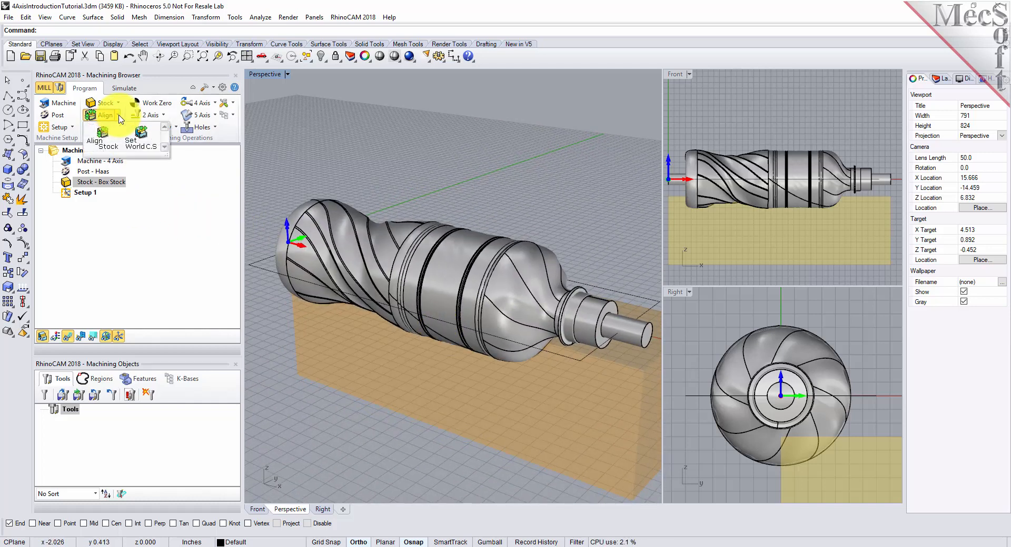
left_click(119, 148)
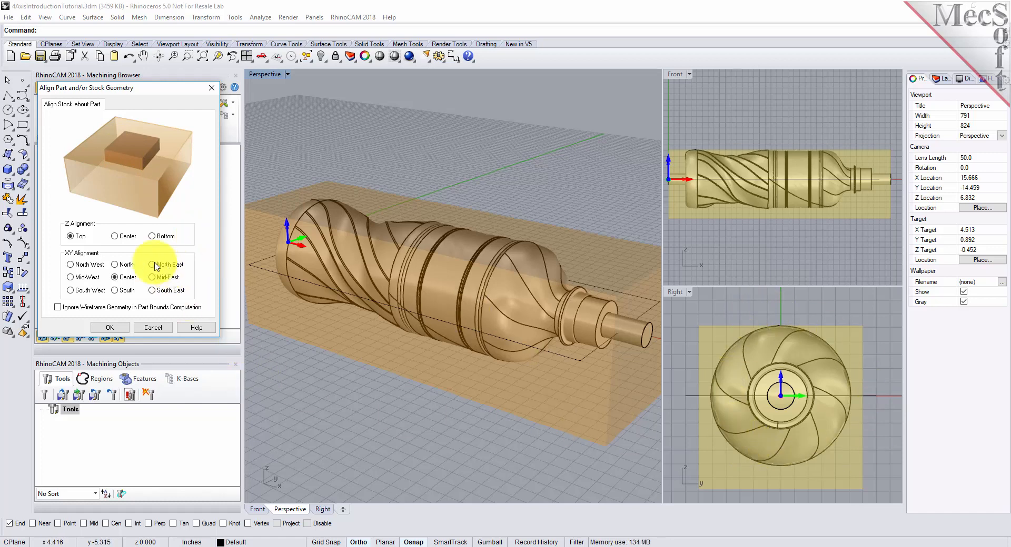
left_click(114, 236)
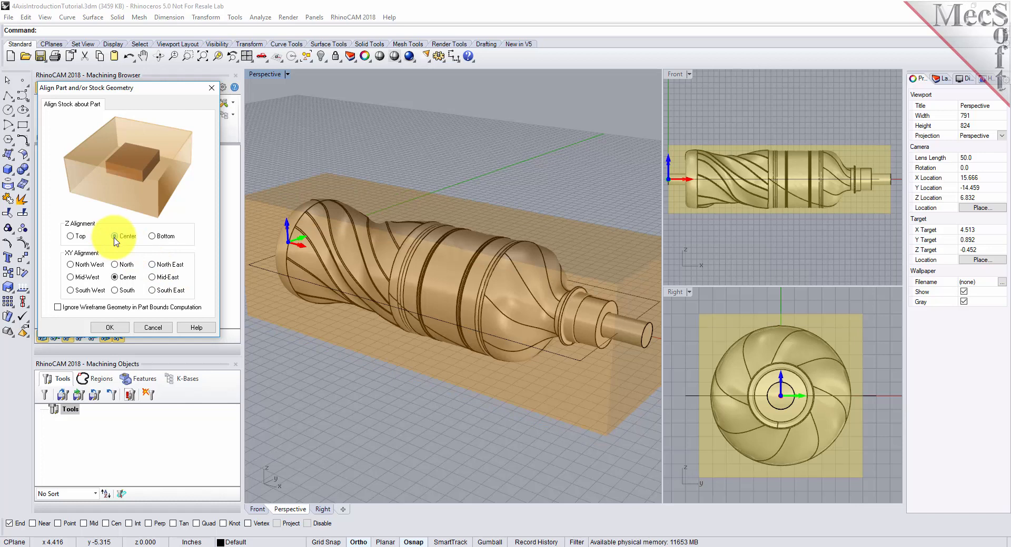
left_click(115, 278)
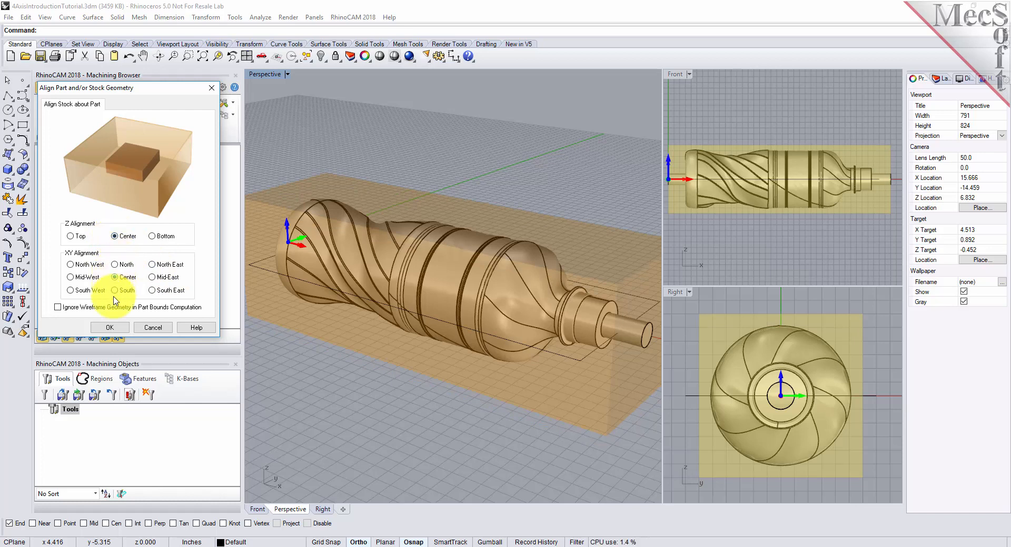
left_click(117, 329)
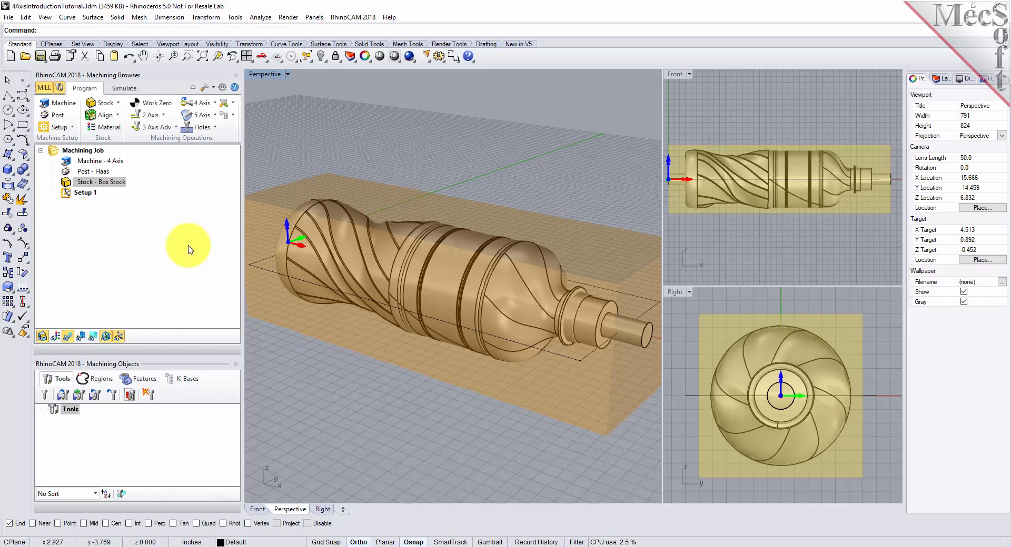
Step: Set the stock material to WOOD from the FeedsSpeedsDataINCH.xml material file
left_click(121, 131)
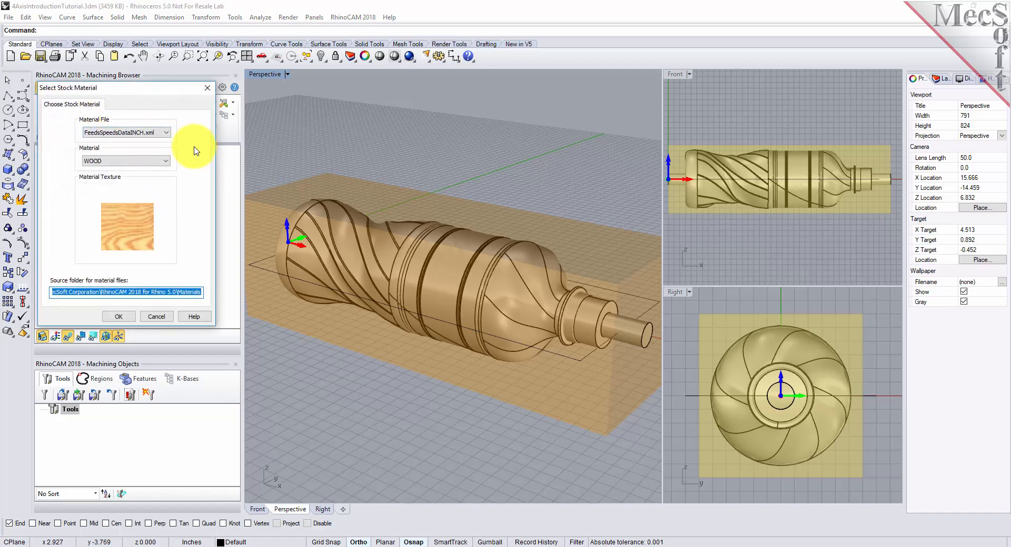
left_click(165, 161)
scroll(151, 209, "up", 1)
scroll(151, 209, "down", 2)
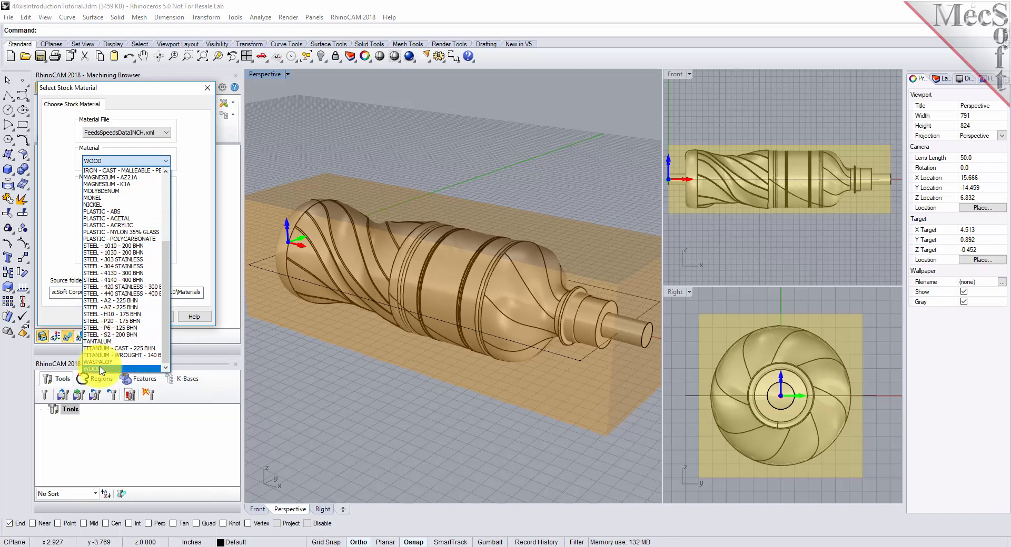
left_click(102, 370)
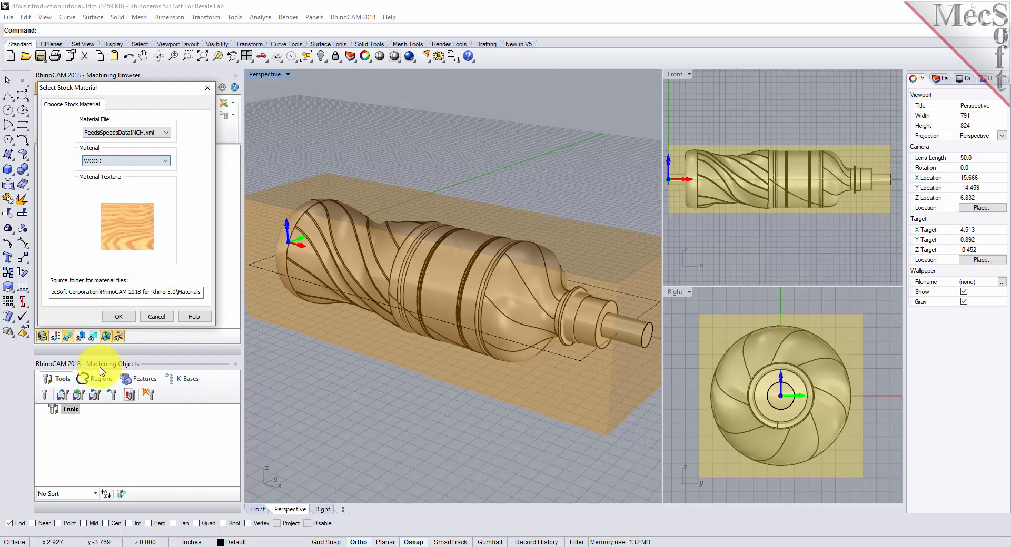
left_click(119, 318)
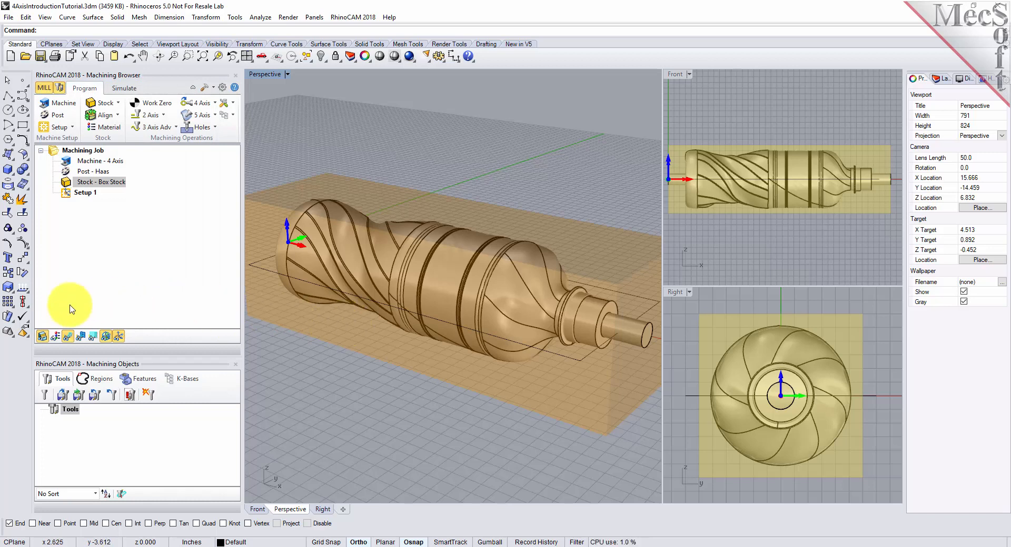
Step: Toggle the stock's material texture display on and off to check its appearance around the bottle model
left_click(55, 339)
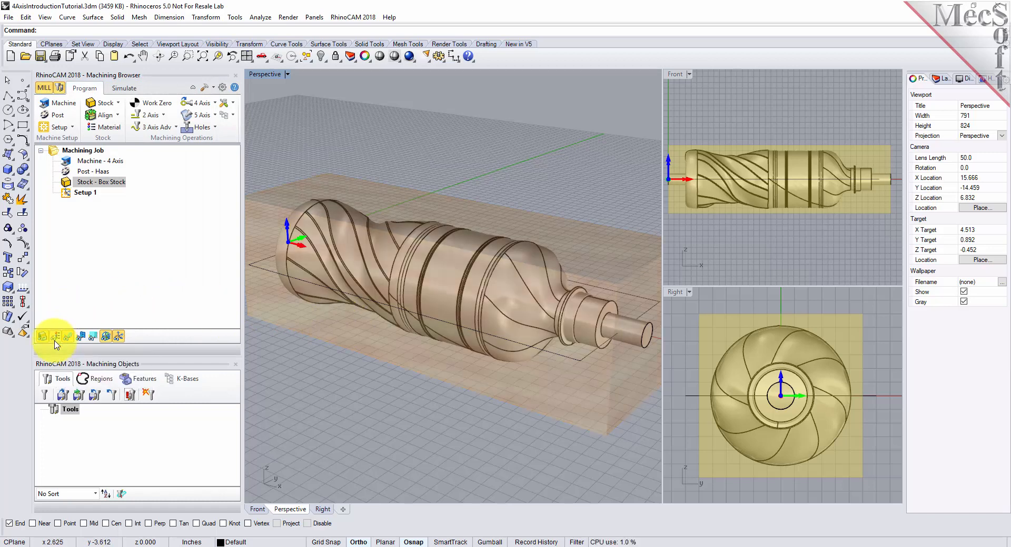
left_click(56, 342)
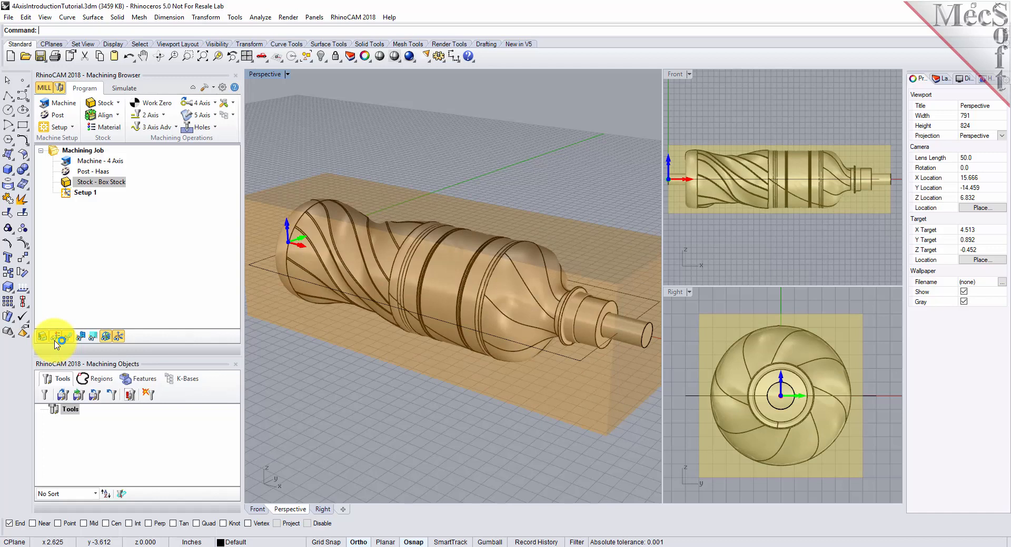
left_click(57, 343)
right_click_drag(523, 349, 530, 326)
left_click(56, 339)
right_click_drag(435, 282, 433, 308)
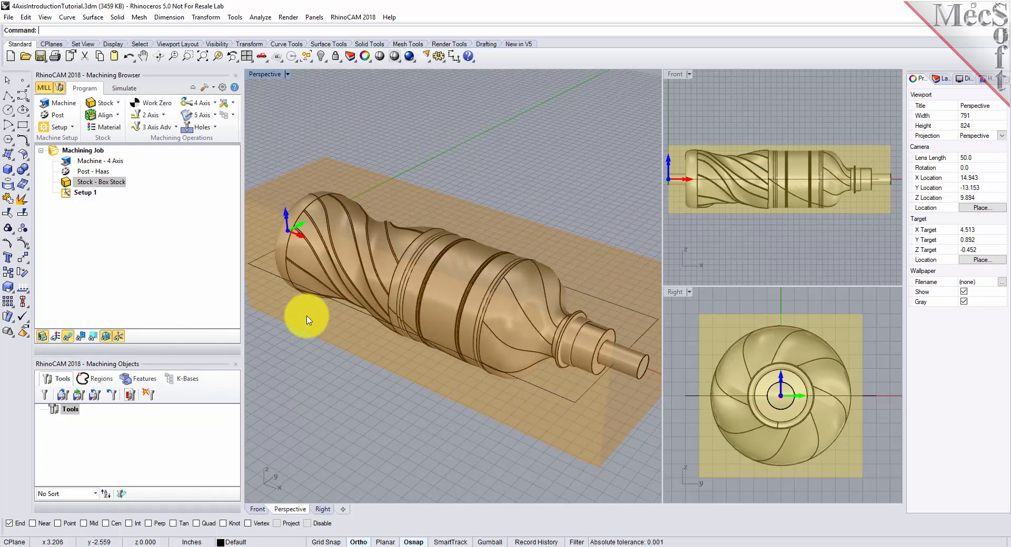
Step: Load the tool library 4AxisIntroductionTutorial.vkb into the session
left_click(68, 400)
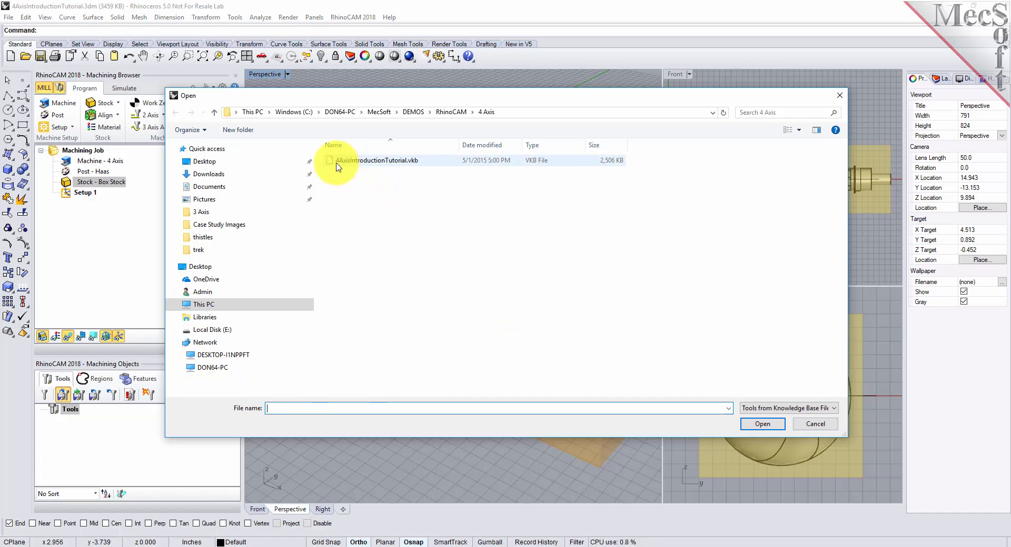
left_click(370, 162)
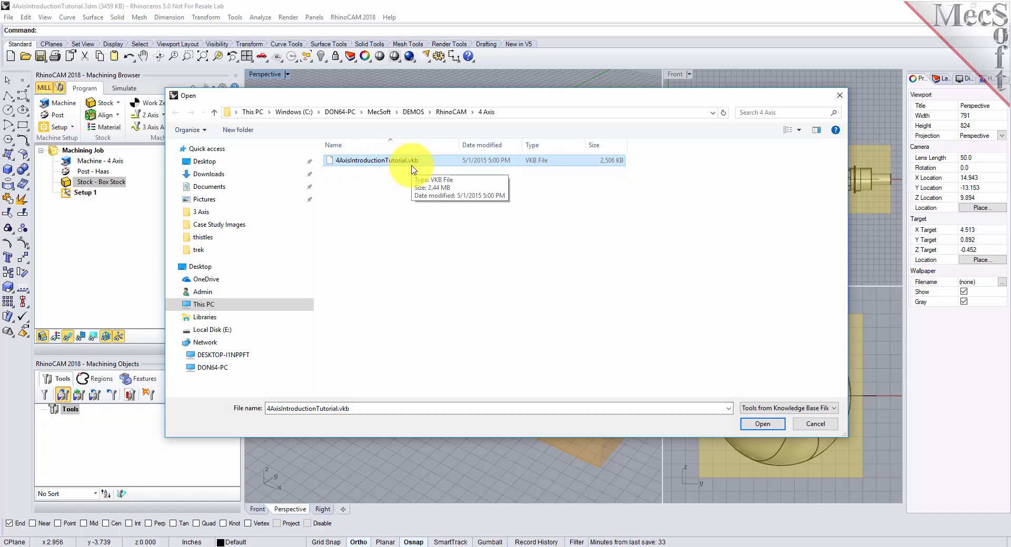
left_click(761, 425)
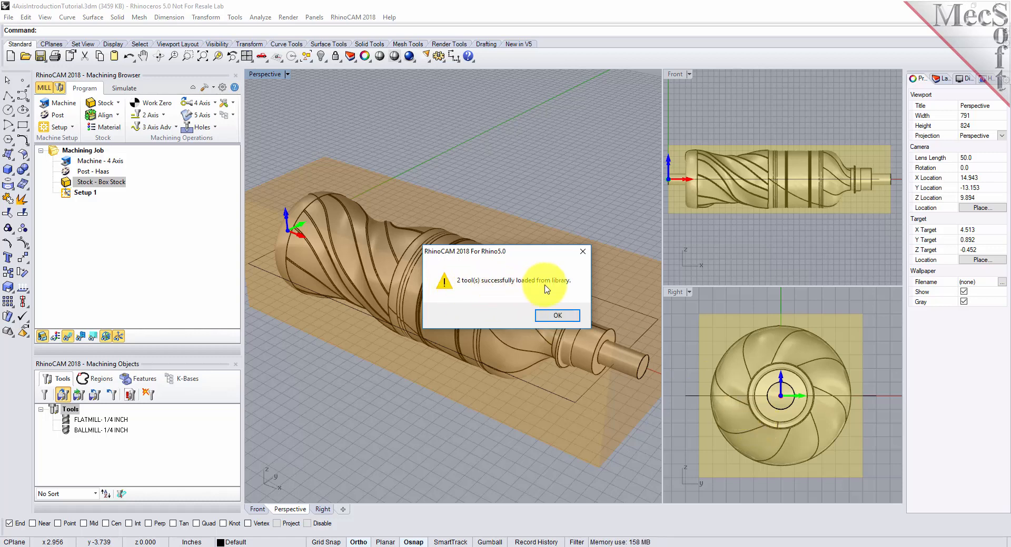
left_click(557, 316)
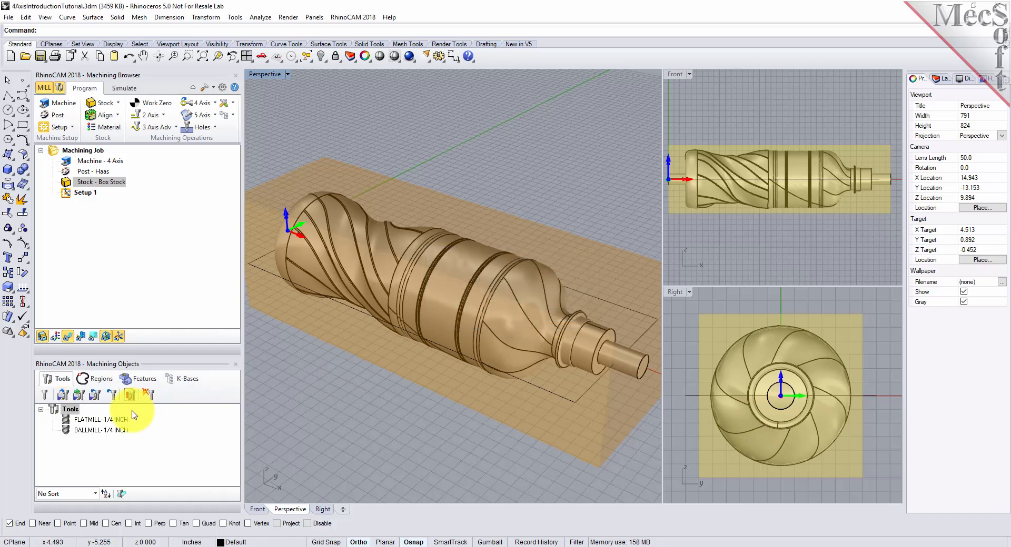
Step: Examine the 1/4 inch flat mill's dimensions, properties, and feeds and speeds
left_click(96, 421)
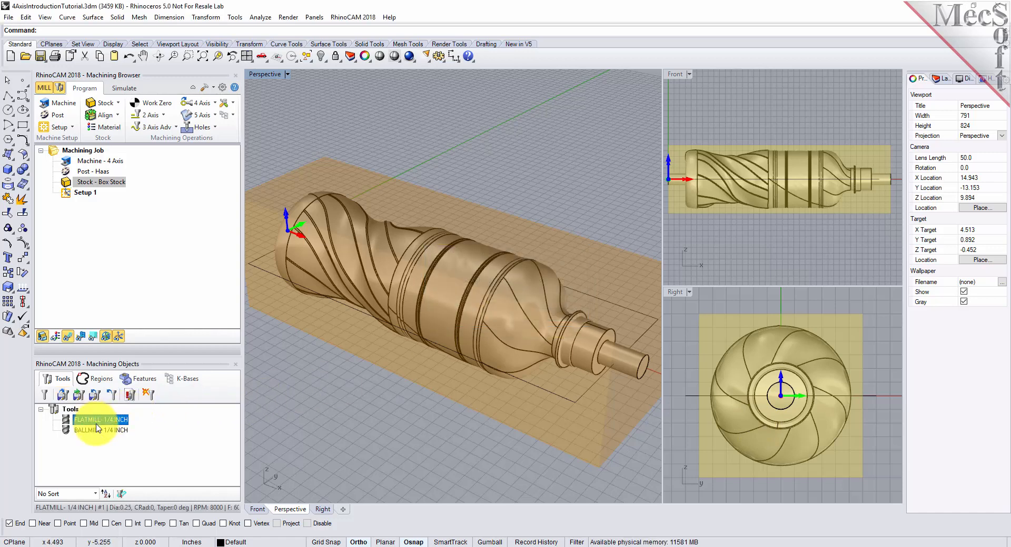
left_click(100, 430)
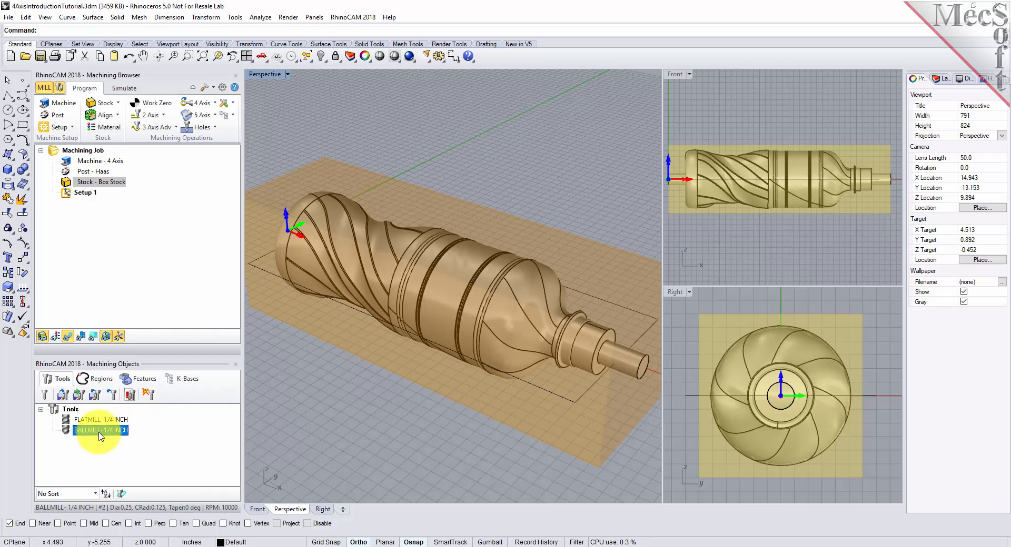
left_click(108, 421)
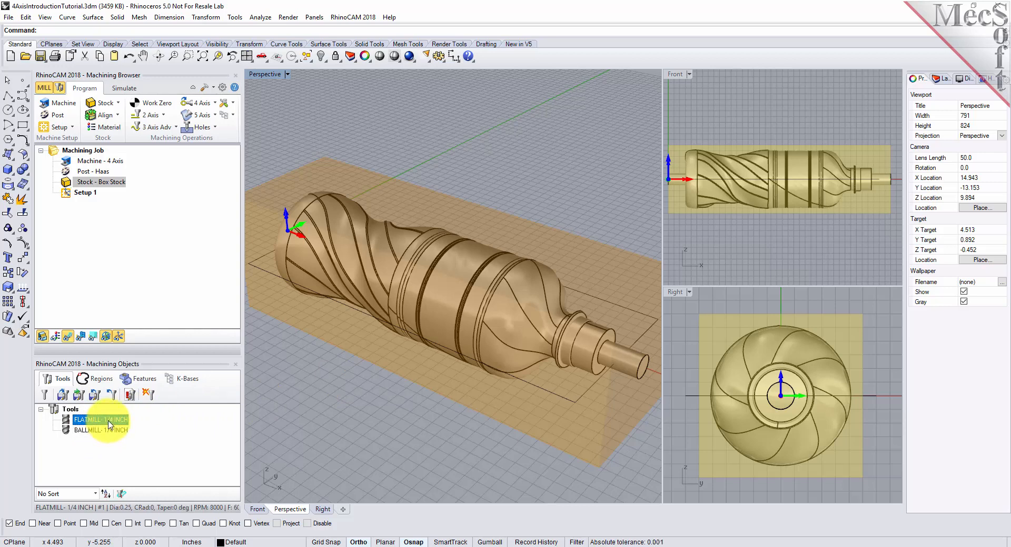
double_click(103, 420)
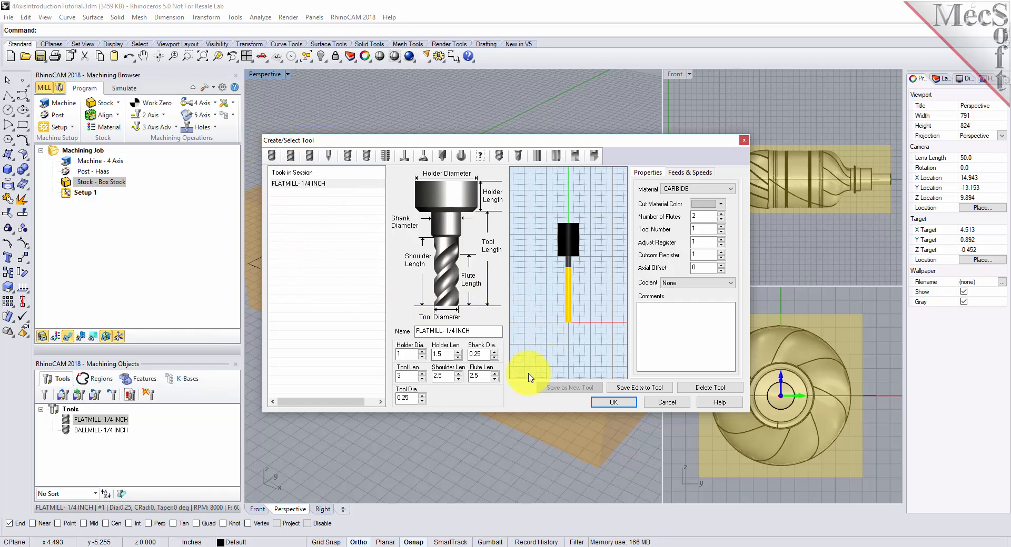
left_click(690, 173)
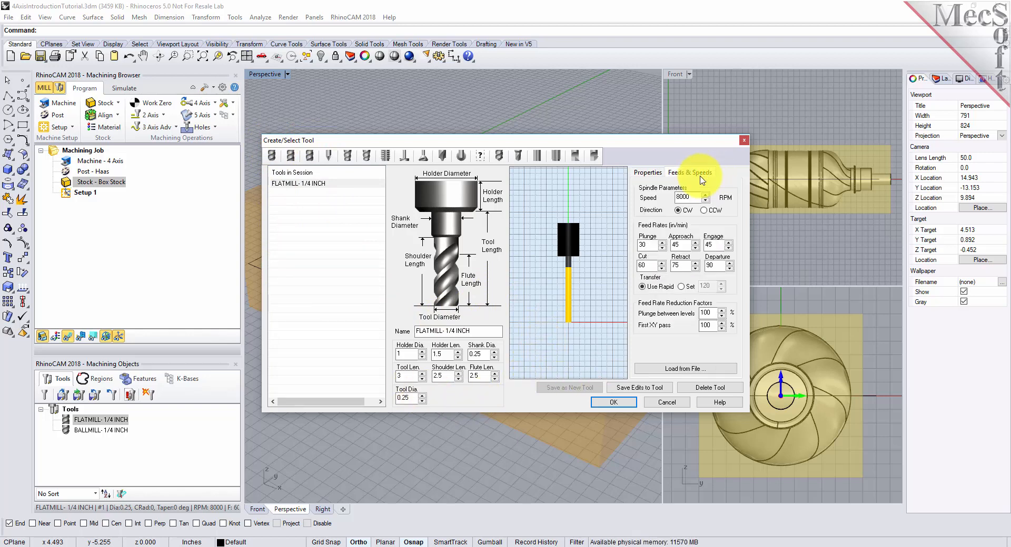
left_click(649, 173)
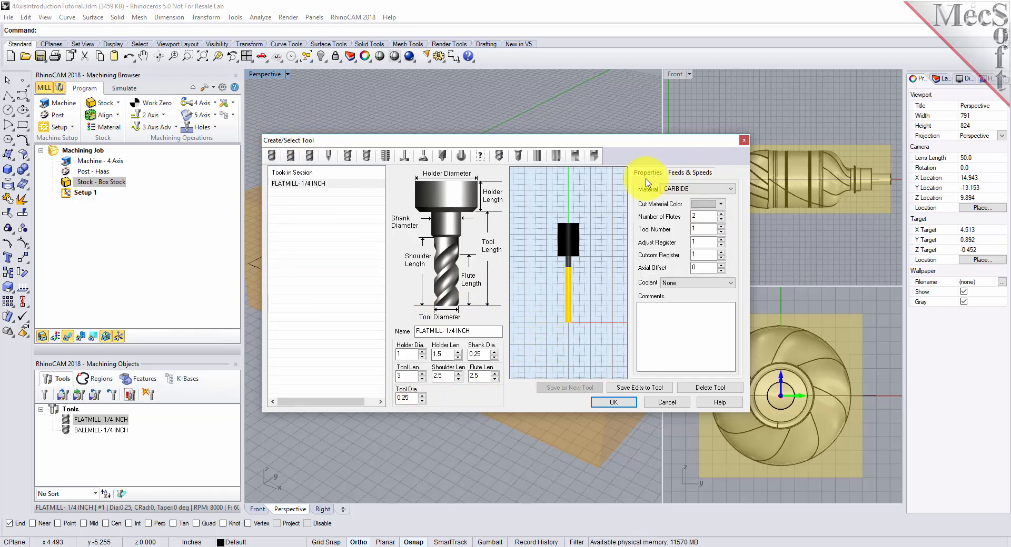
Step: Examine the 1/4 inch ball mill's definition and close the tool editor
left_click(295, 183)
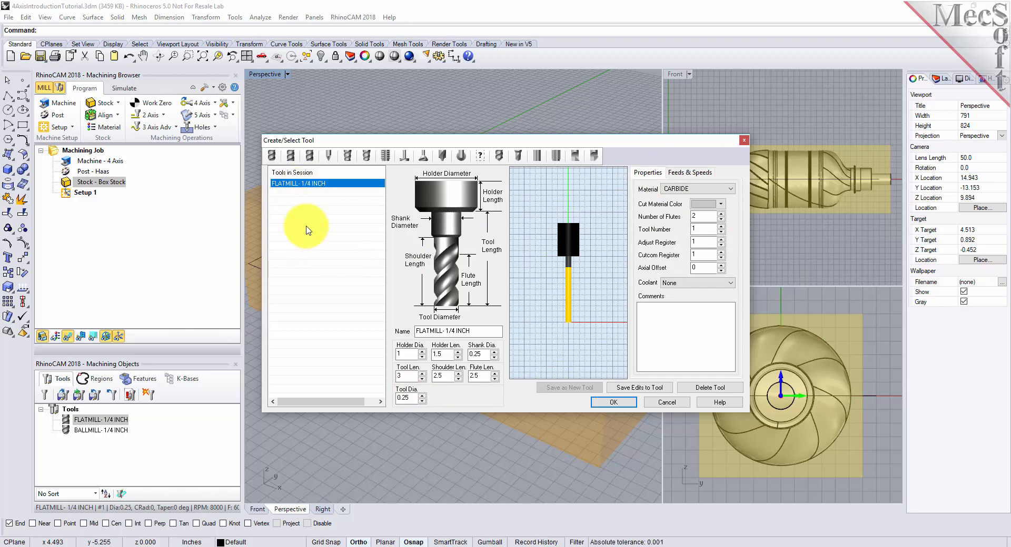
left_click(290, 156)
left_click(295, 183)
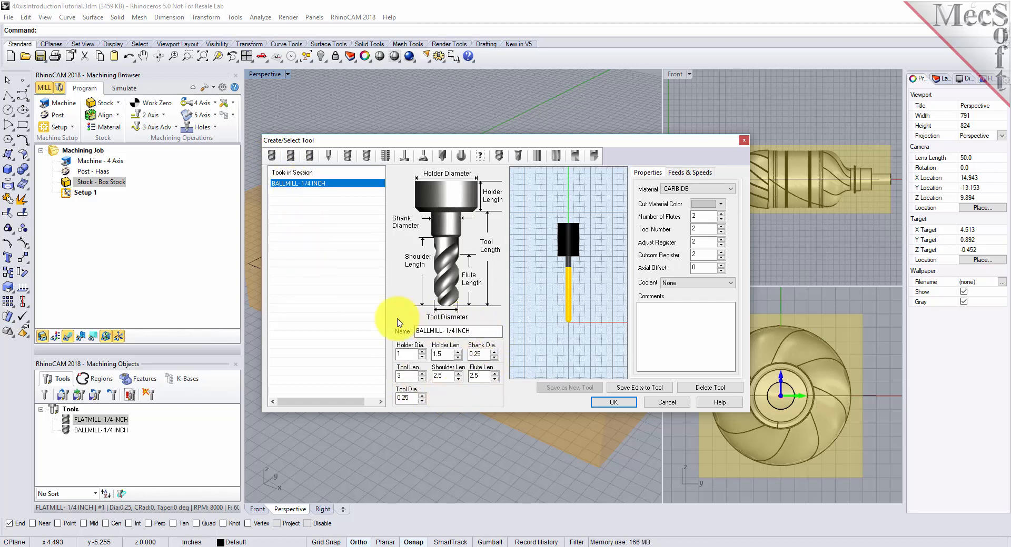
left_click(596, 403)
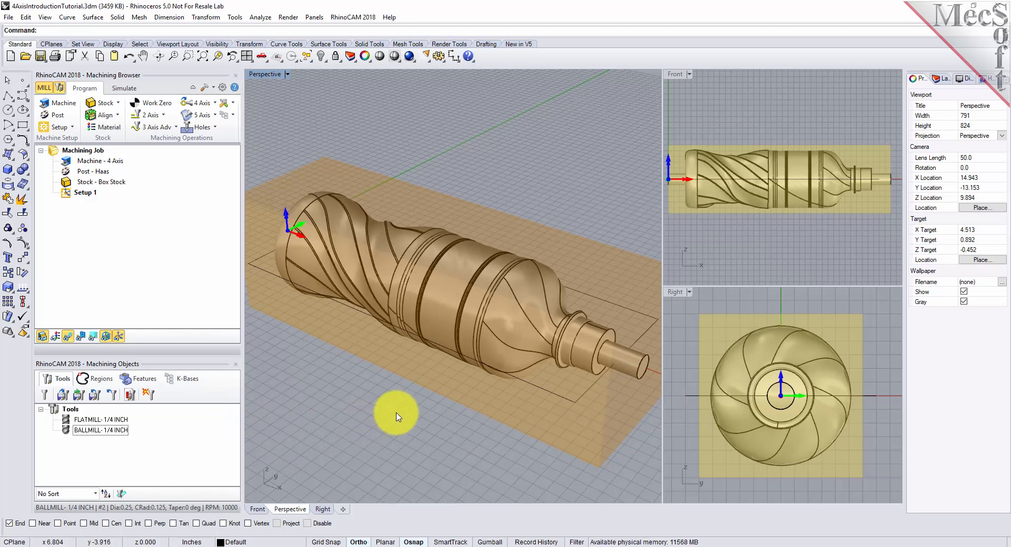
Step: Inspect the bottle in its stock from several angles and highlight the rectangular boundary curve to check its placement
mouse_move(467, 414)
right_mouse_down()
mouse_move(458, 440)
mouse_move(456, 371)
mouse_move(471, 385)
mouse_move(524, 388)
mouse_move(384, 311)
right_mouse_up()
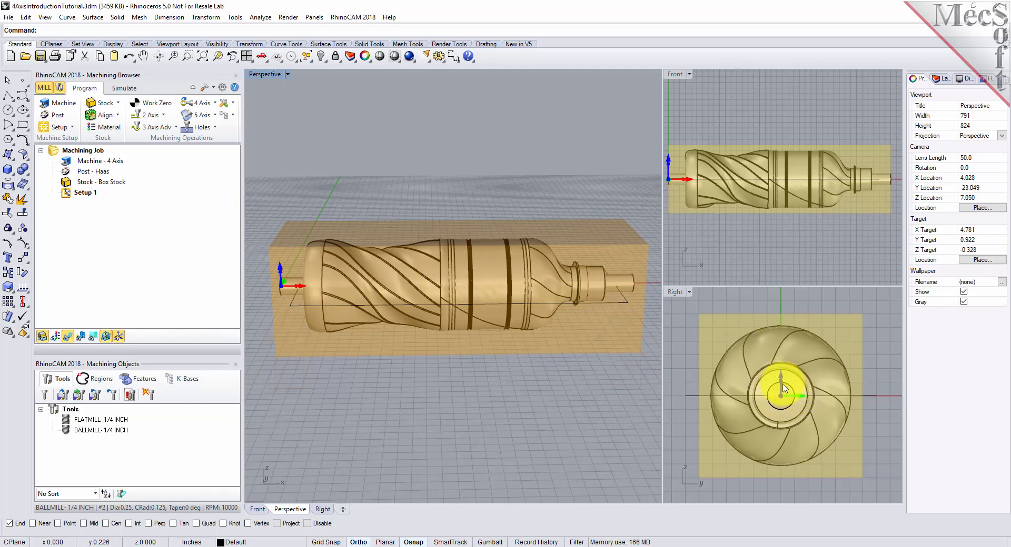
right_click_drag(576, 371, 457, 384)
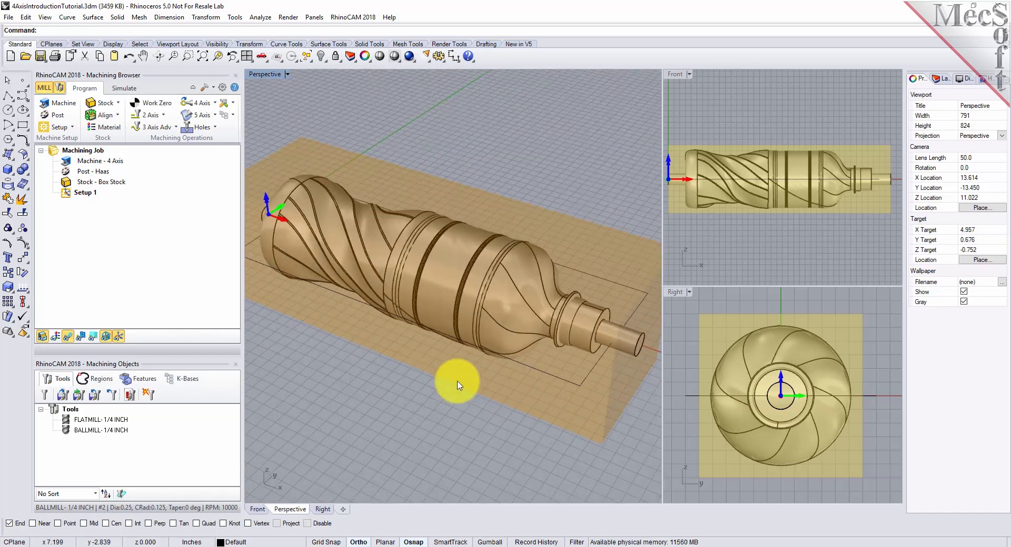
left_click(567, 387)
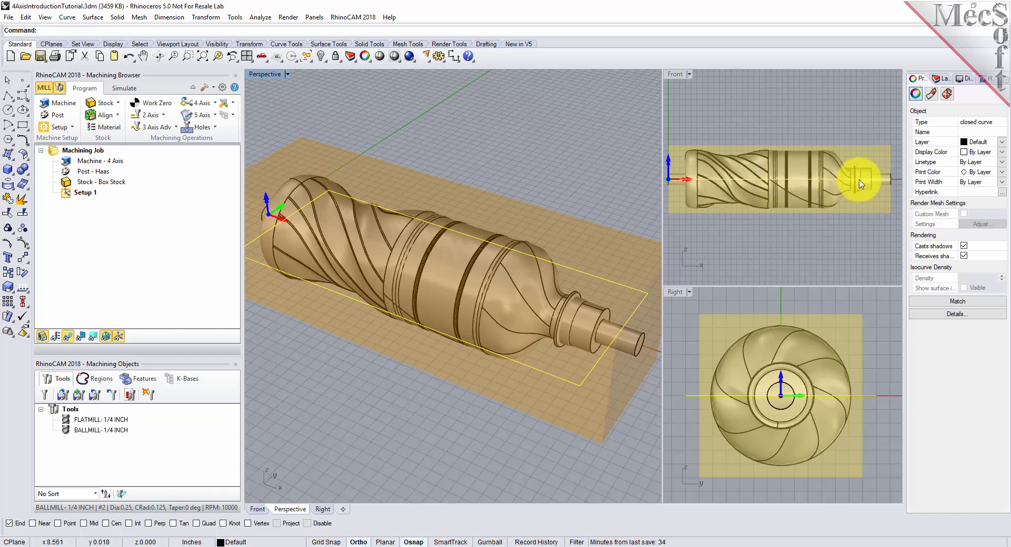
mouse_move(347, 259)
right_mouse_down()
mouse_move(374, 278)
mouse_move(421, 274)
mouse_move(364, 255)
mouse_move(344, 259)
right_mouse_up()
left_click(289, 335)
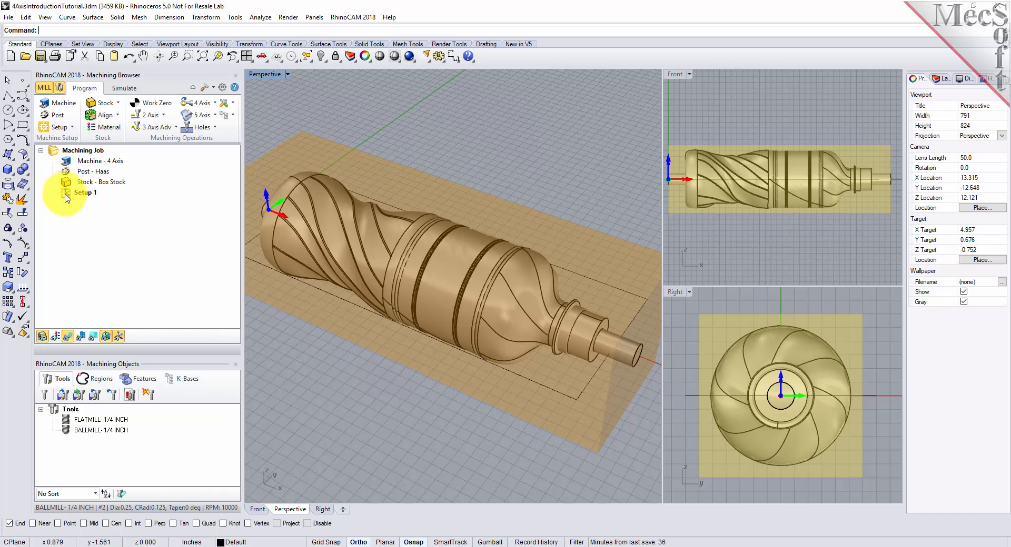
Step: Start a 3-axis Horizontal Roughing operation under Setup 1 and assign the rectangular curve around the bottle as its machining region
left_click(81, 194)
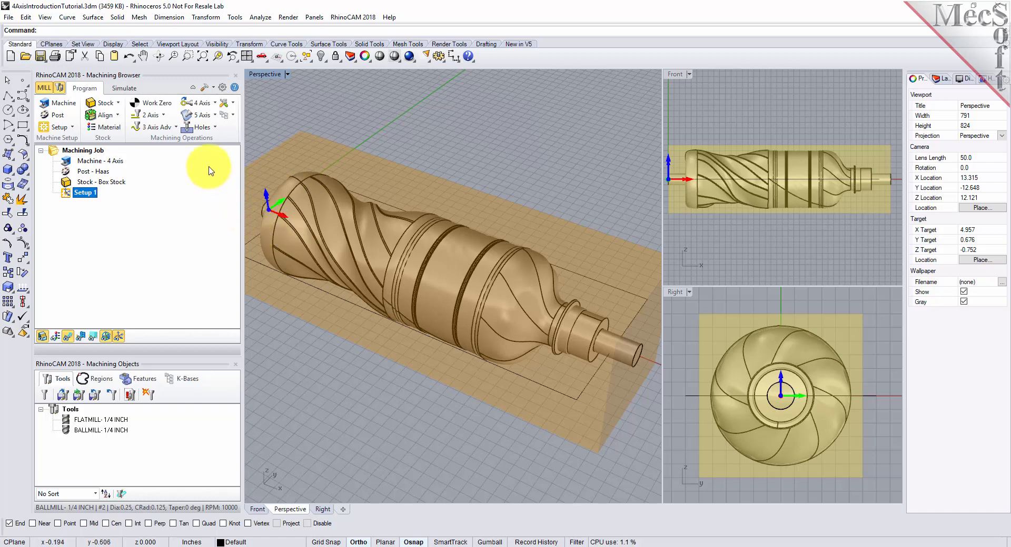
left_click(156, 127)
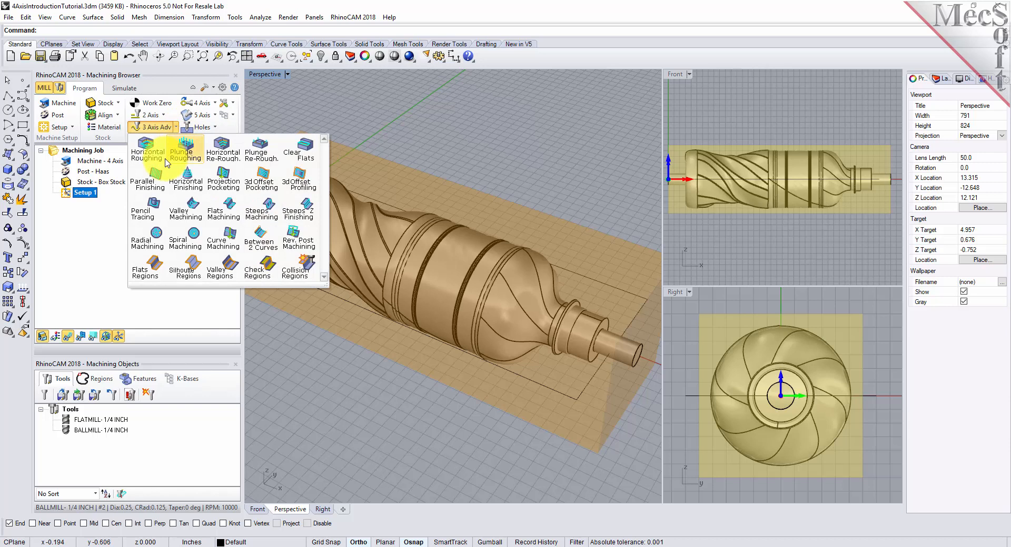
left_click(163, 162)
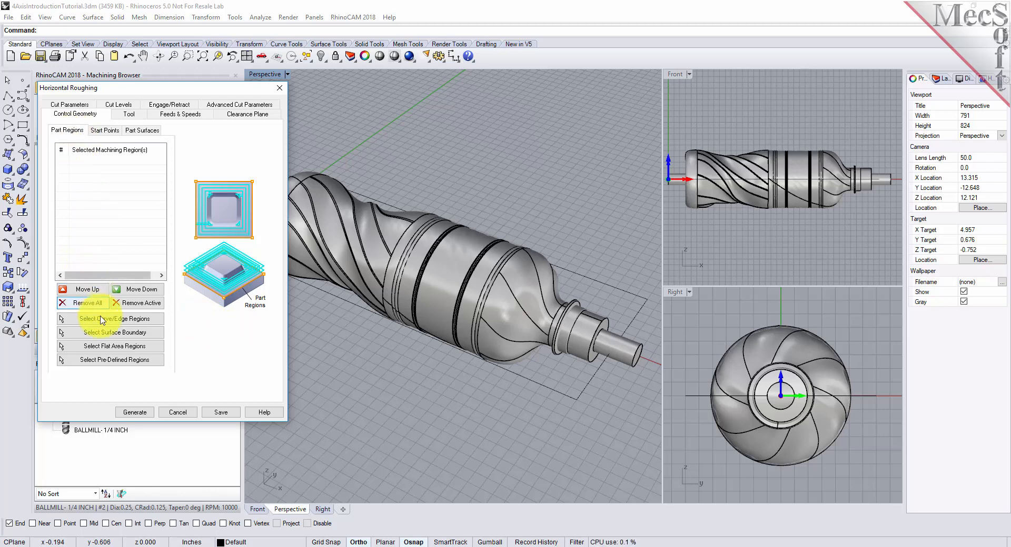
left_click(154, 319)
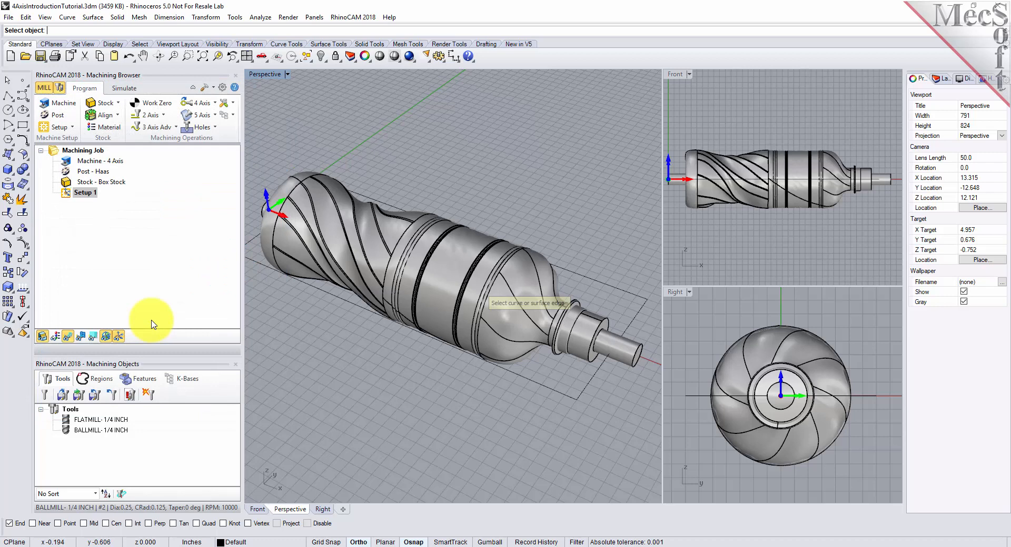
left_click(539, 384)
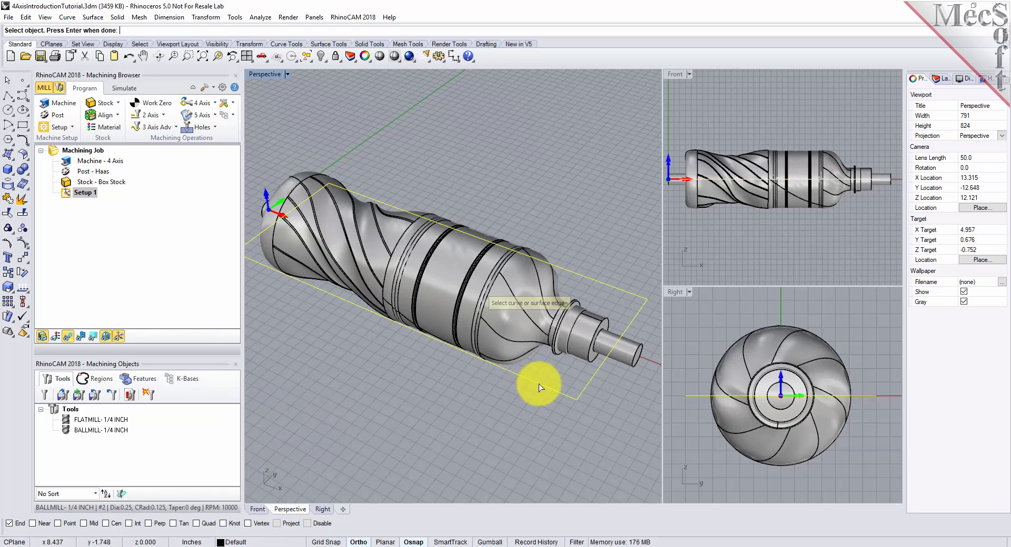
key("Return")
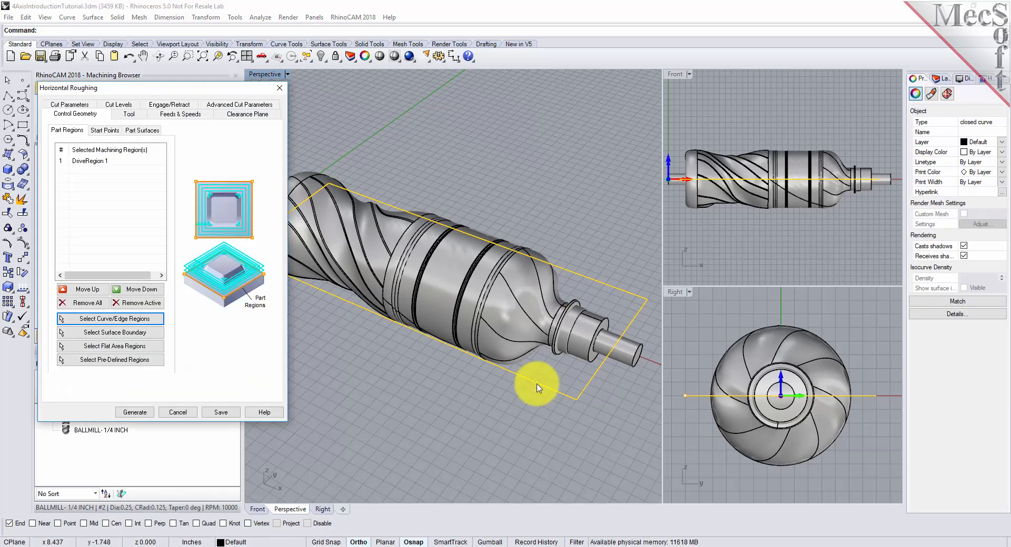
Step: Deselect the rectangular curve and highlight DriveRegion 1 in the machining region list to check which boundary it uses
left_click(453, 378)
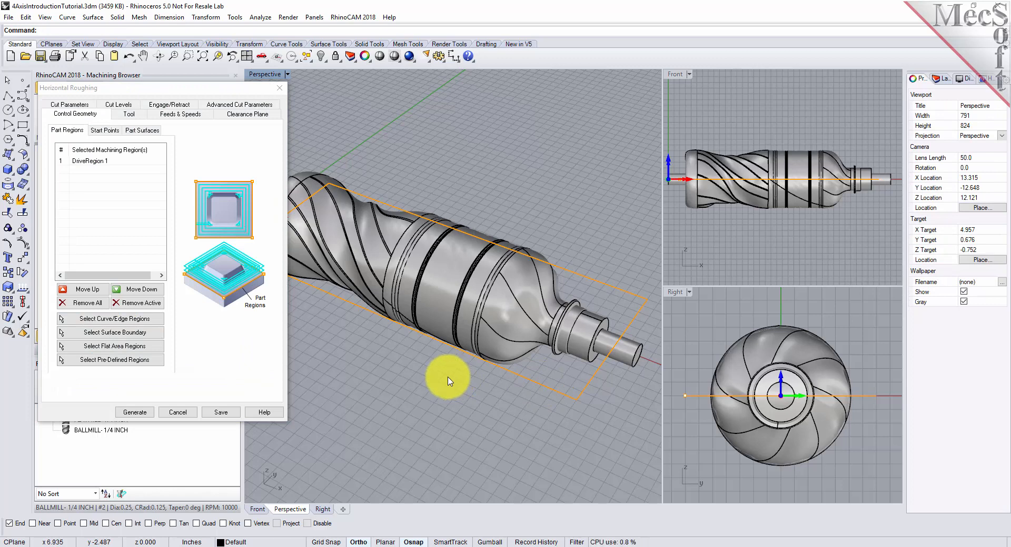
left_click(89, 164)
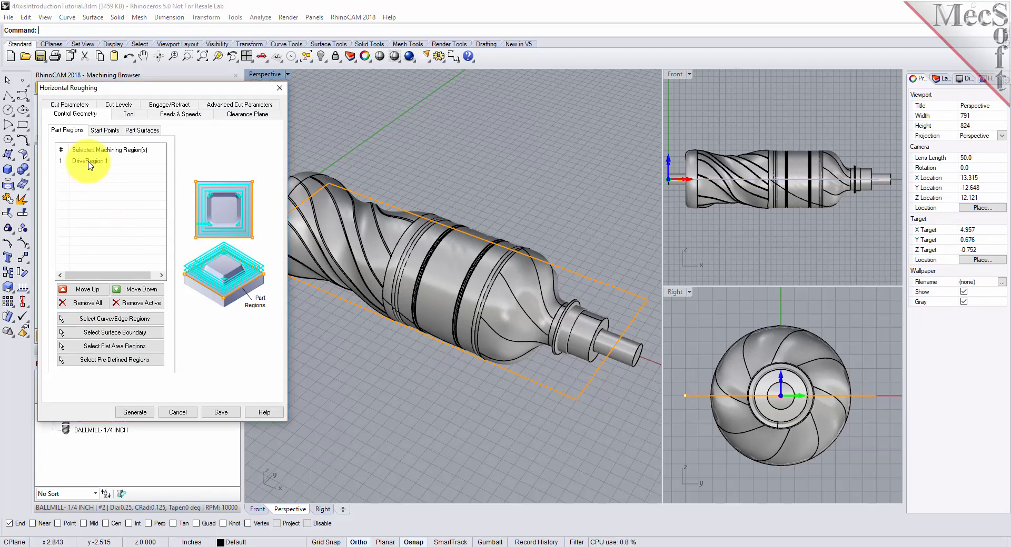
left_click(89, 162)
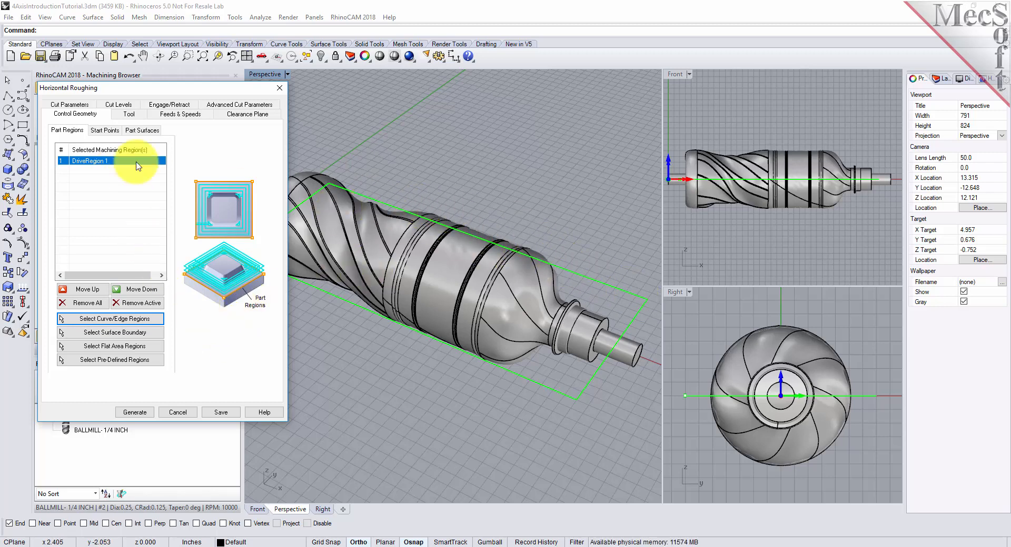
Step: Assign FLATMILL- 1/4 INCH to the Horizontal Roughing operation and load the feeds and speeds from the tool
left_click(131, 116)
left_click(116, 144)
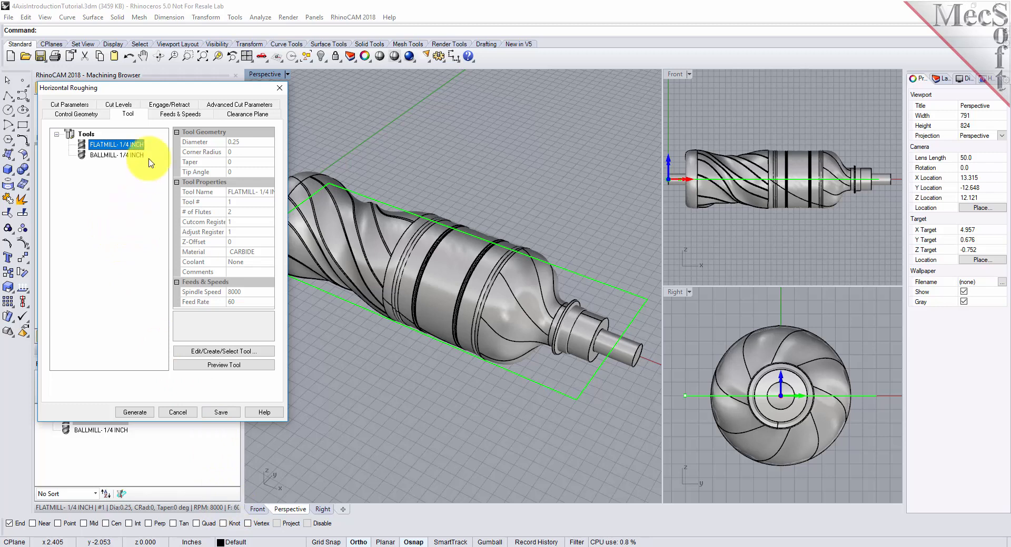
left_click(180, 114)
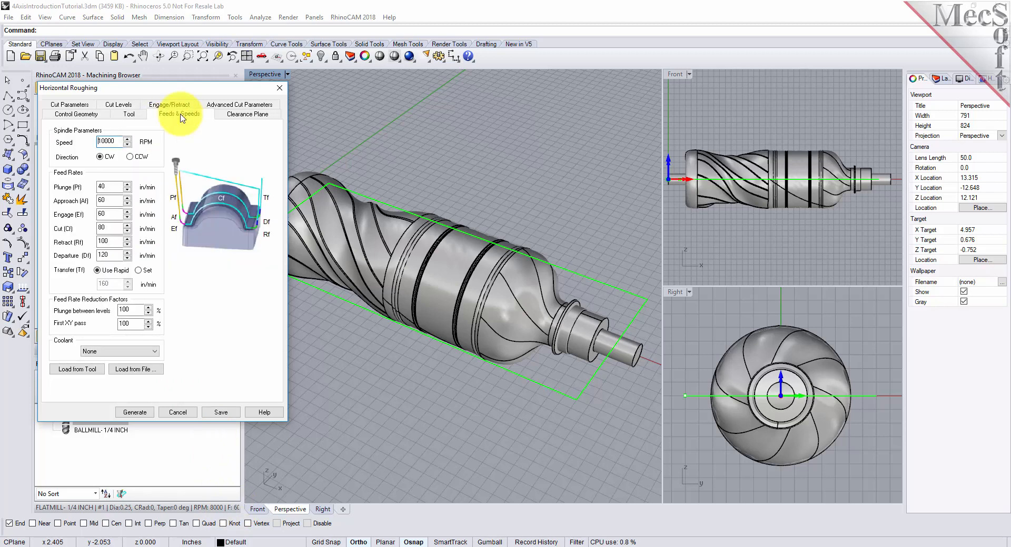
left_click(99, 371)
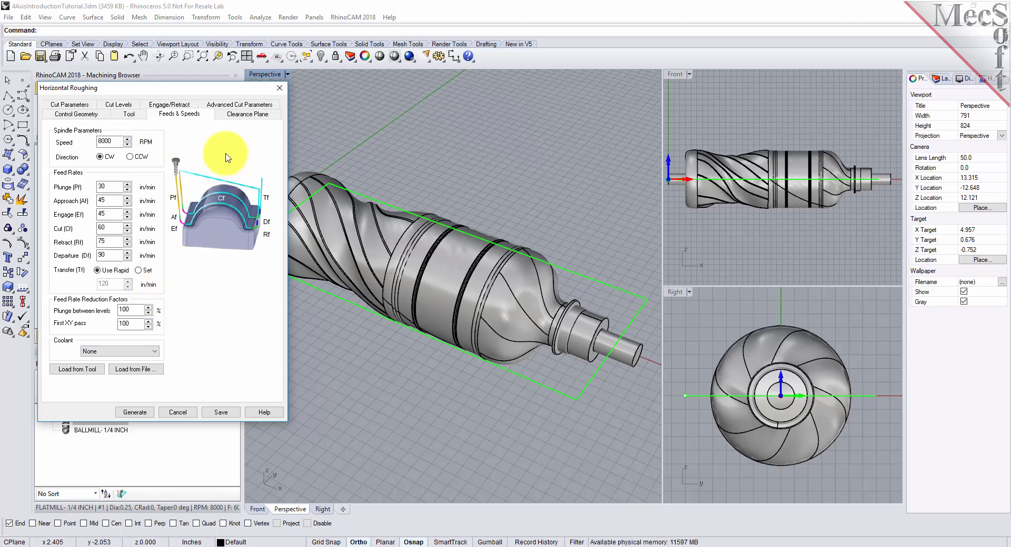
Step: Examine the operation's clearance plane definition and the plane's position above the bottle from several angles
left_click(247, 113)
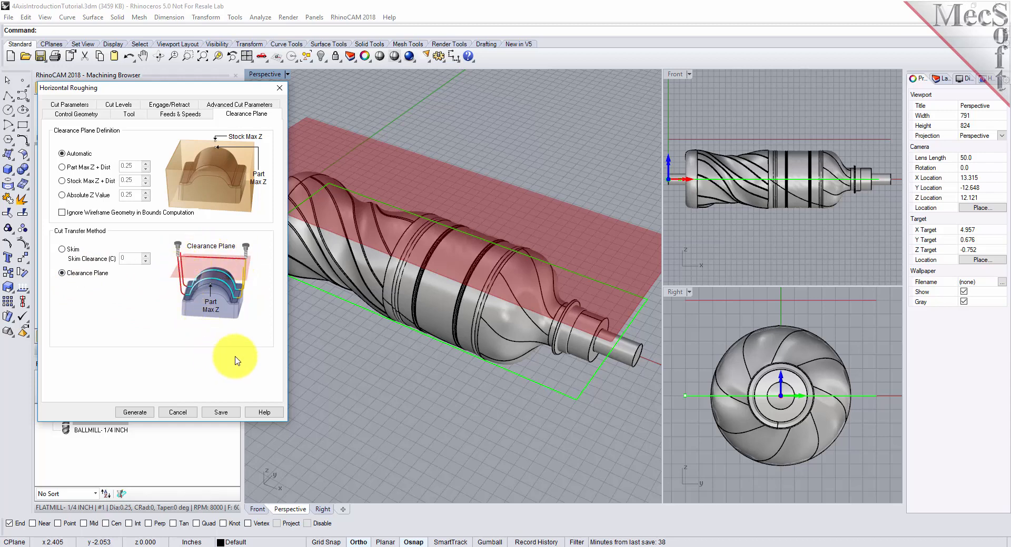
right_click_drag(548, 314, 457, 251)
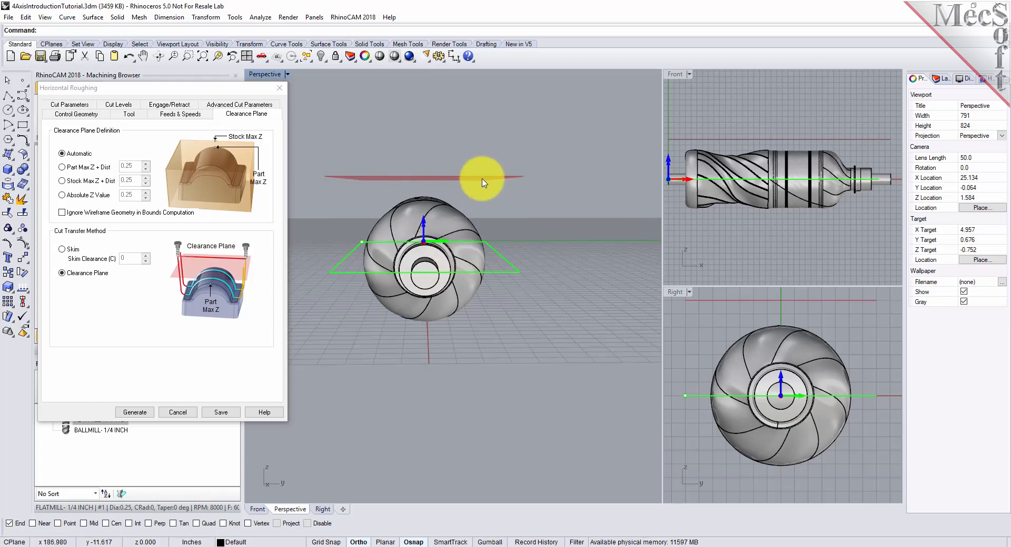
right_click_drag(415, 305, 434, 337)
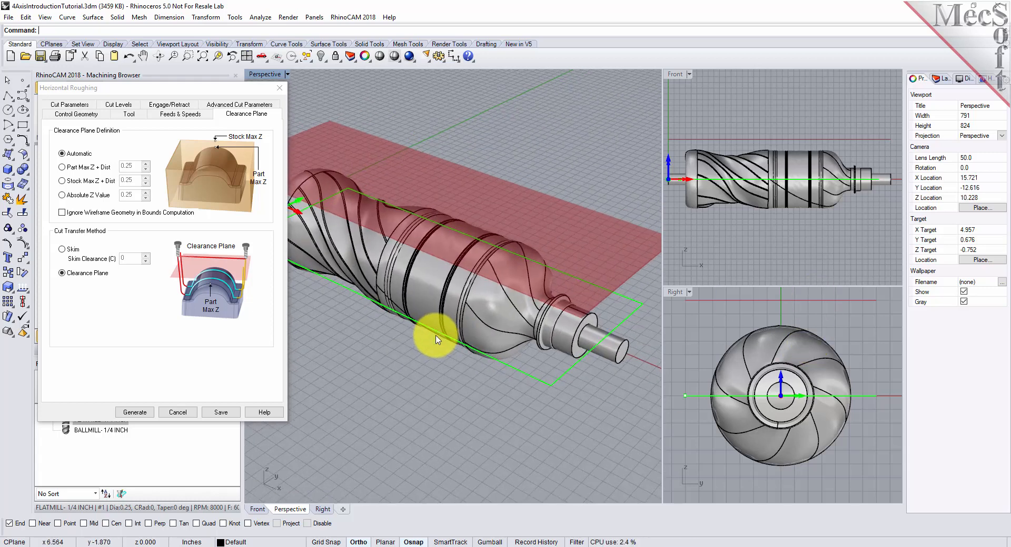
Step: Review the tolerances and stock allowance, and set the roughing stepover distance to 40% of the tool diameter
left_click(70, 104)
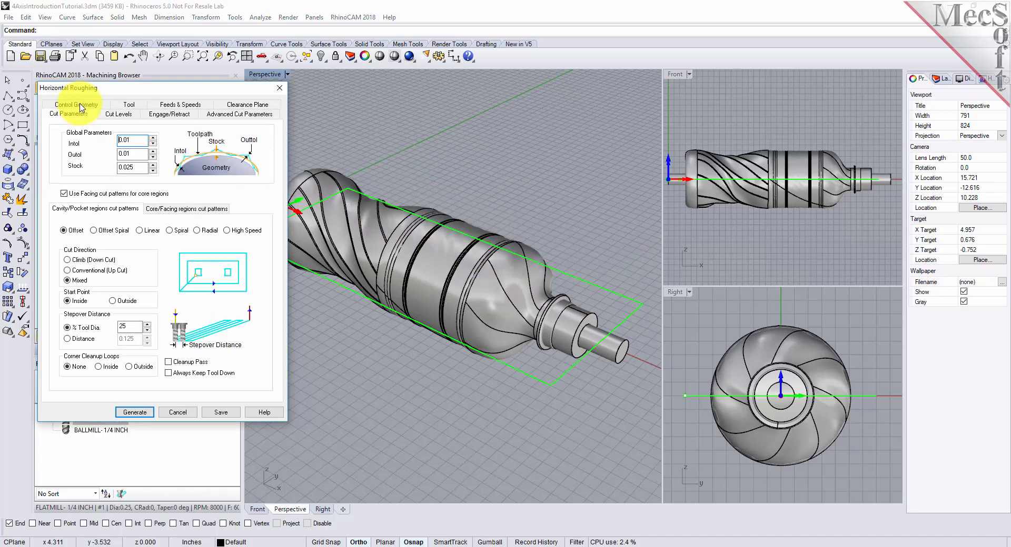
double_click(128, 140)
double_click(129, 154)
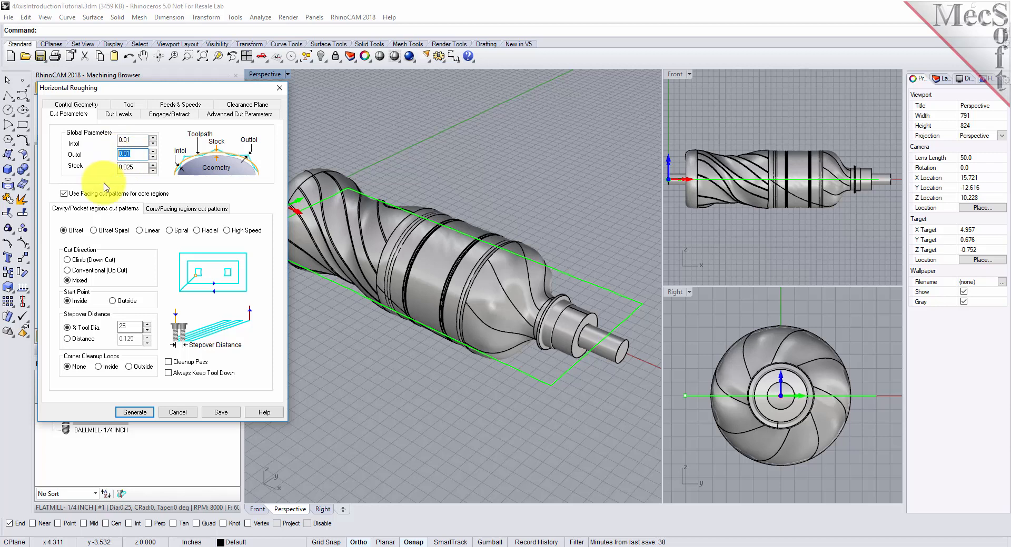
double_click(131, 168)
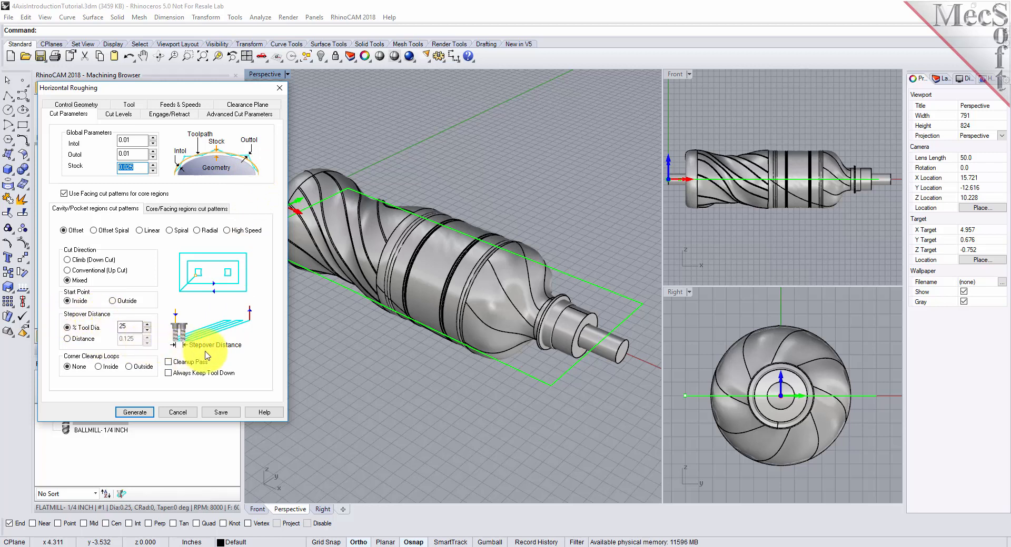
double_click(122, 327)
type("40")
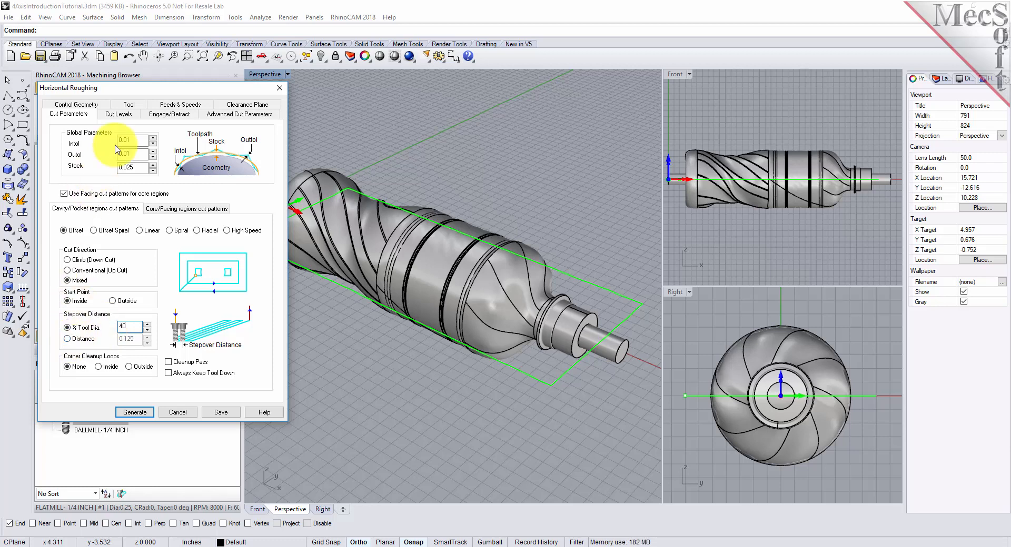
Step: Examine the stepdown control in the cut levels and compare it with the stepover distance in the cut parameters
left_click(118, 114)
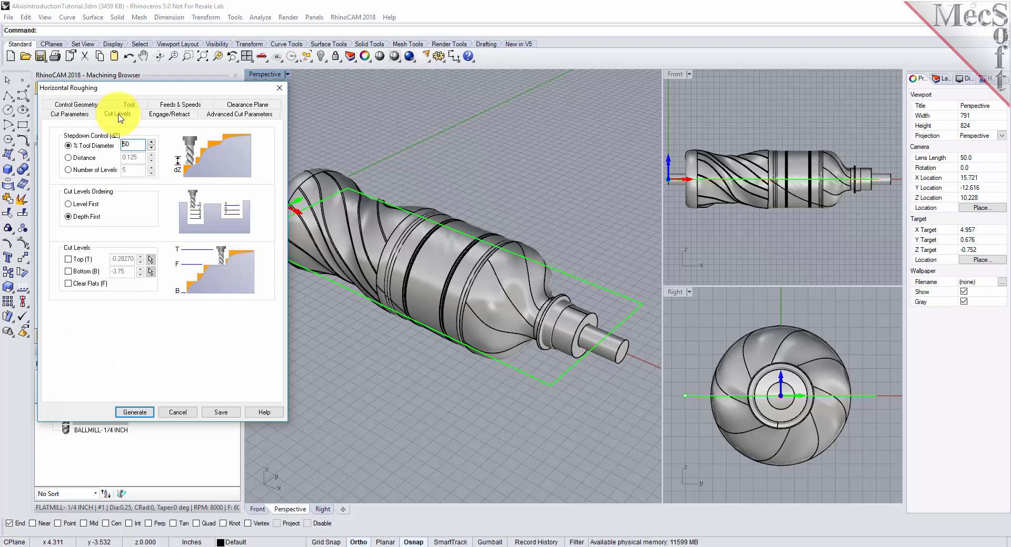
double_click(127, 144)
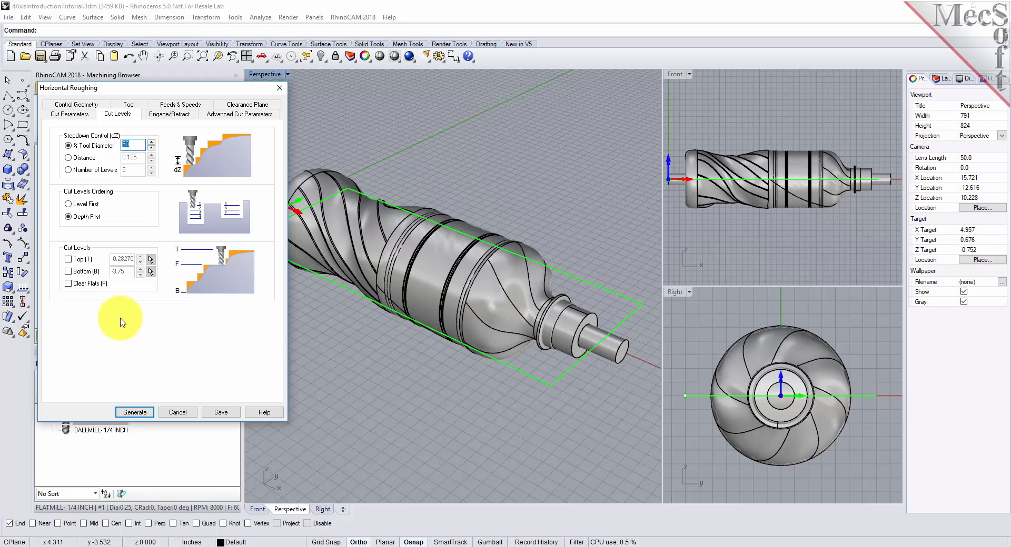
left_click(73, 115)
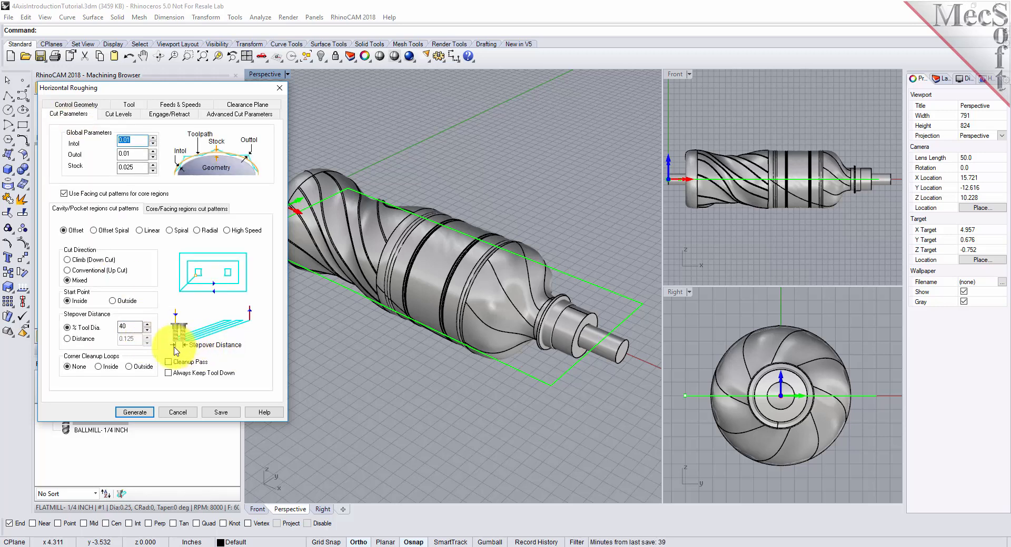
double_click(129, 326)
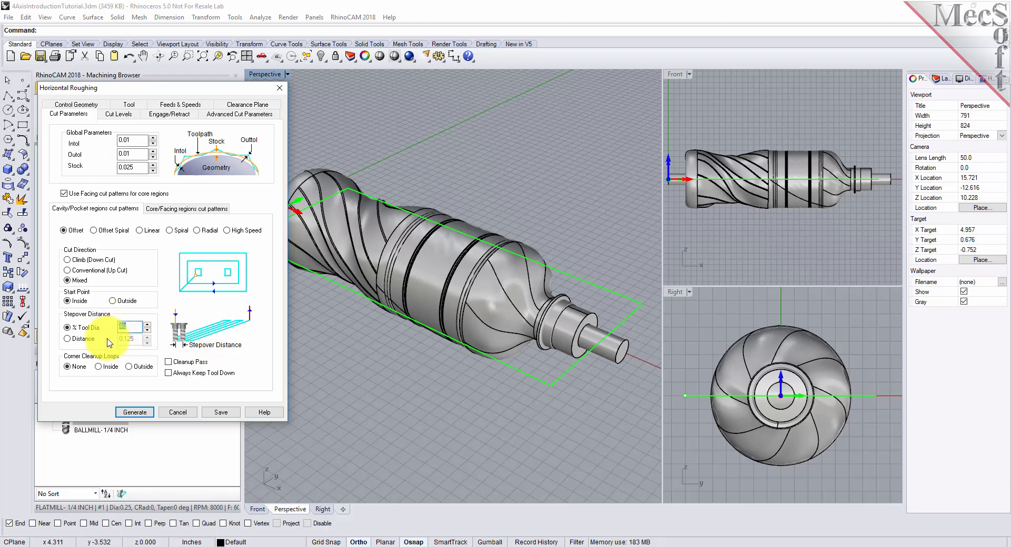
Step: Enable the bottom cut level and set it to 0 so roughing stops at the rectangular region's plane
left_click(124, 112)
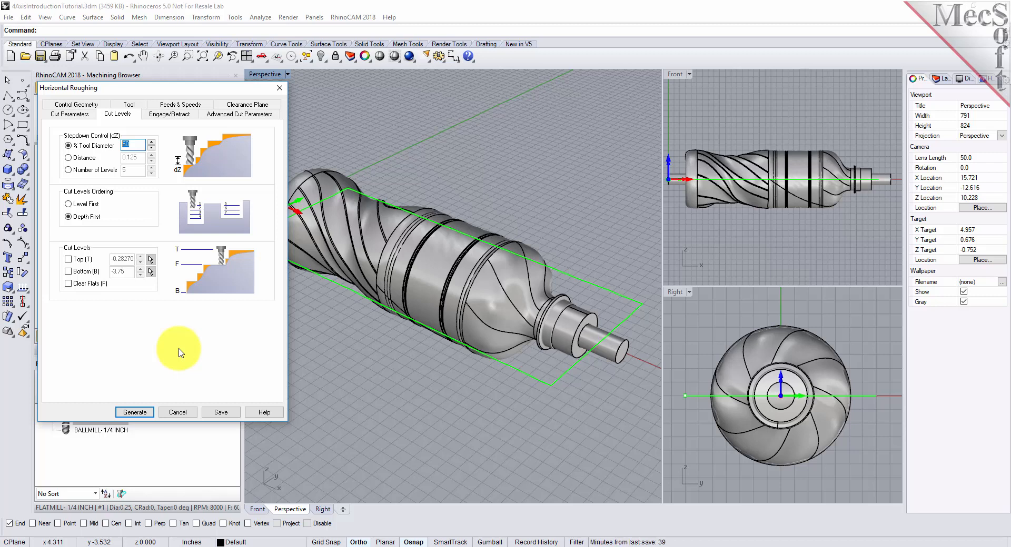
left_click(69, 274)
left_click_drag(131, 272, 85, 272)
type("0")
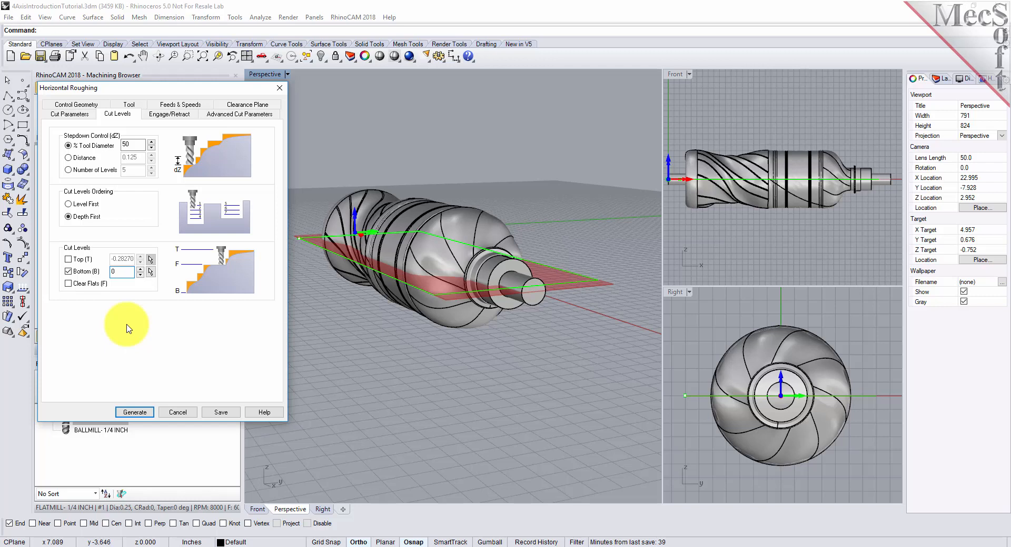
Step: Use the Path ramp for engaging in material, review the linear extension in air, and generate the Horizontal Roughing toolpath
left_click(168, 114)
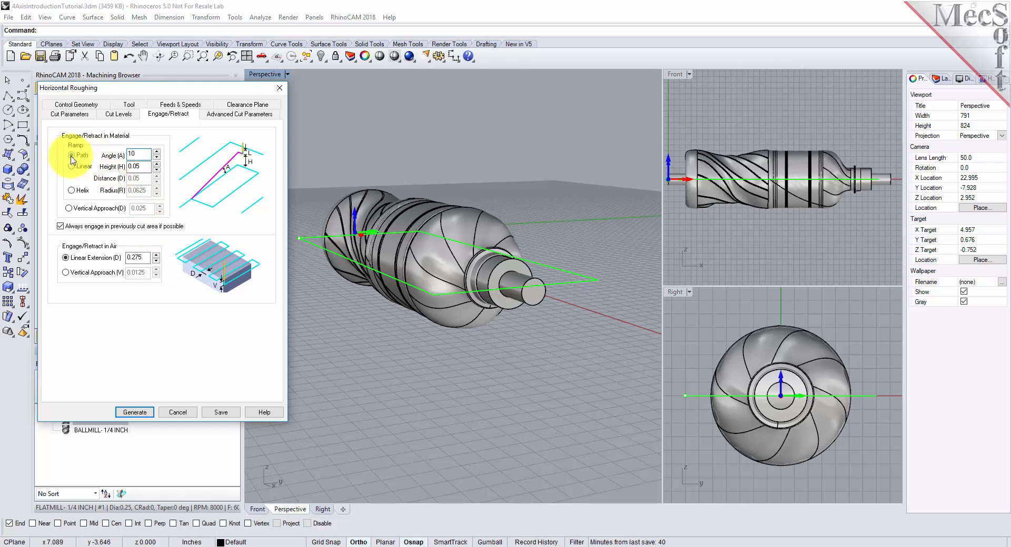
left_click(72, 157)
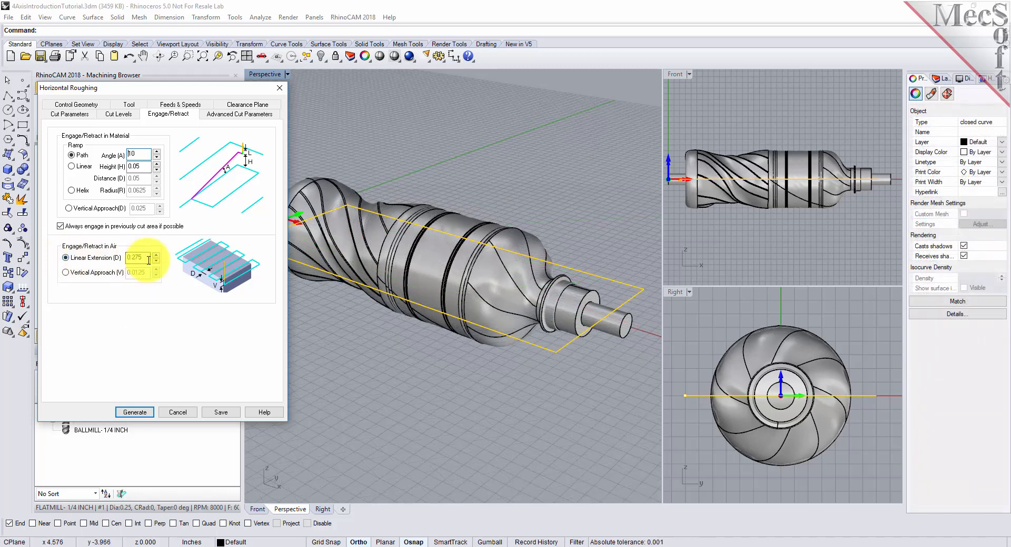
double_click(147, 259)
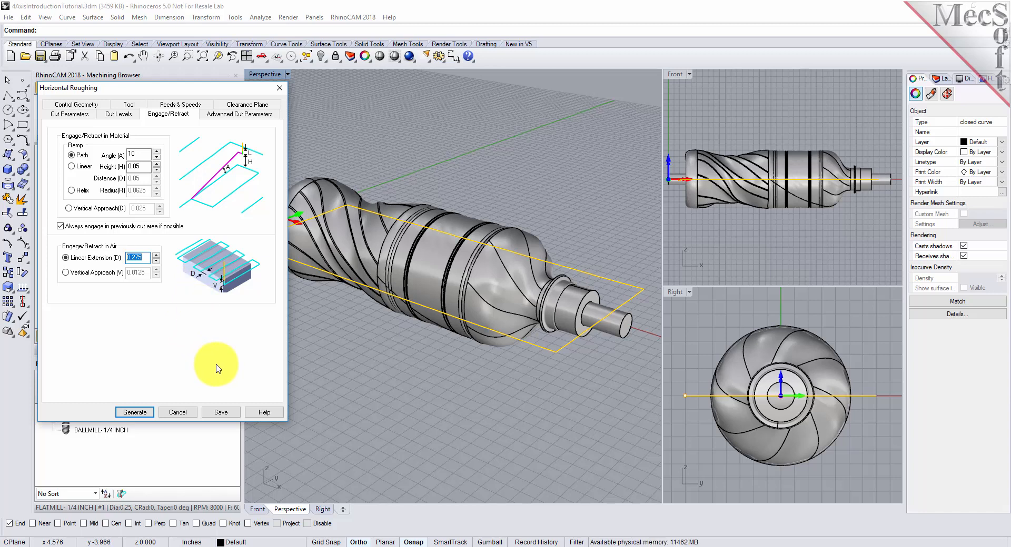
left_click(140, 412)
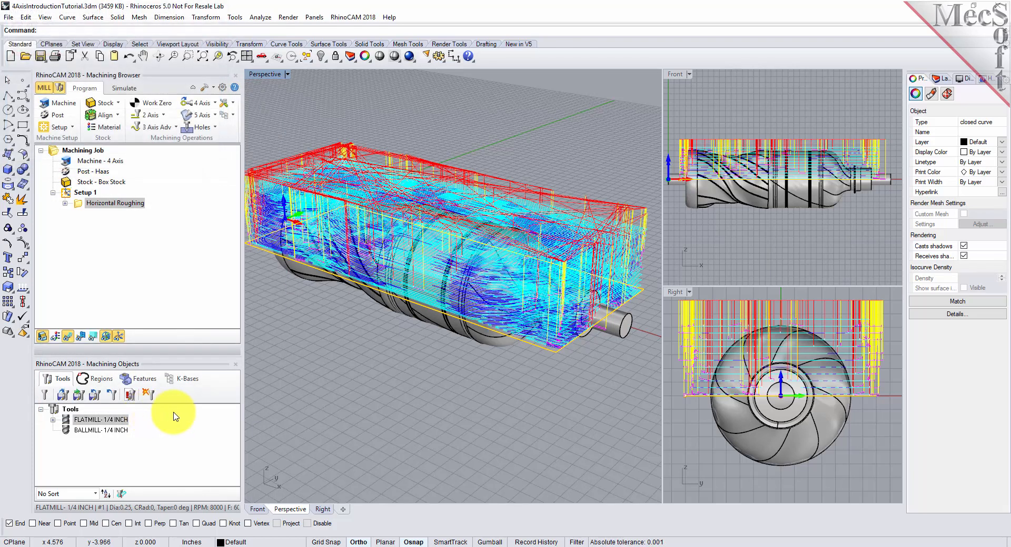
Step: Inspect the roughing toolpath around the upper half of the bottle and toggle its visibility off and on
mouse_move(556, 327)
right_mouse_down()
mouse_move(558, 341)
mouse_move(476, 362)
mouse_move(482, 277)
mouse_move(431, 258)
mouse_move(426, 271)
mouse_move(568, 313)
right_mouse_up()
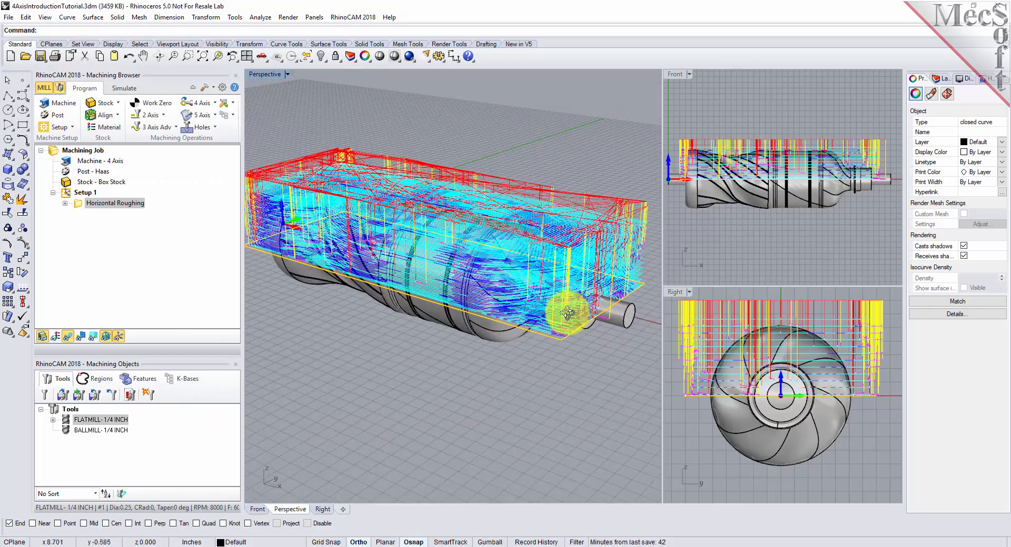
left_click(67, 337)
left_click(68, 338)
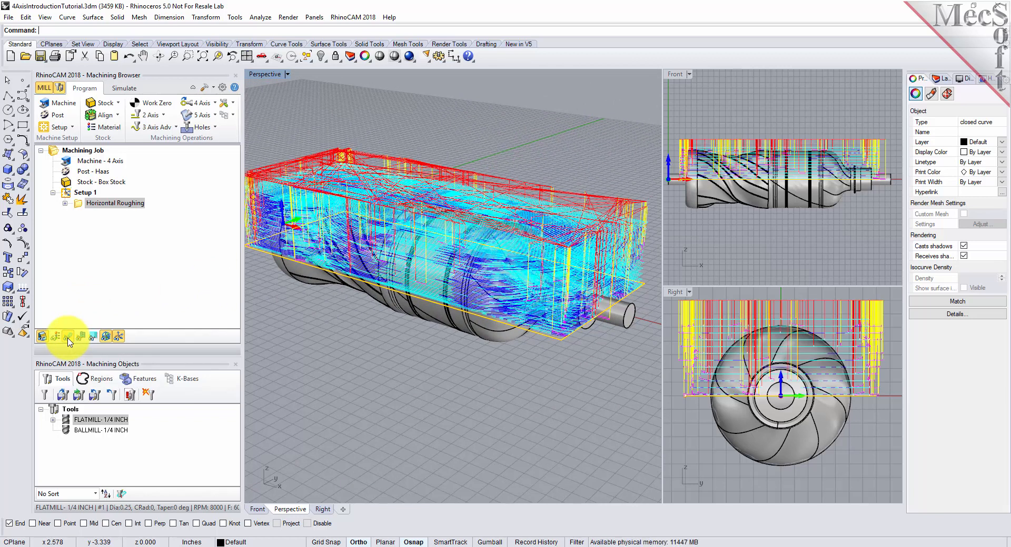
left_click(68, 339)
left_click(68, 339)
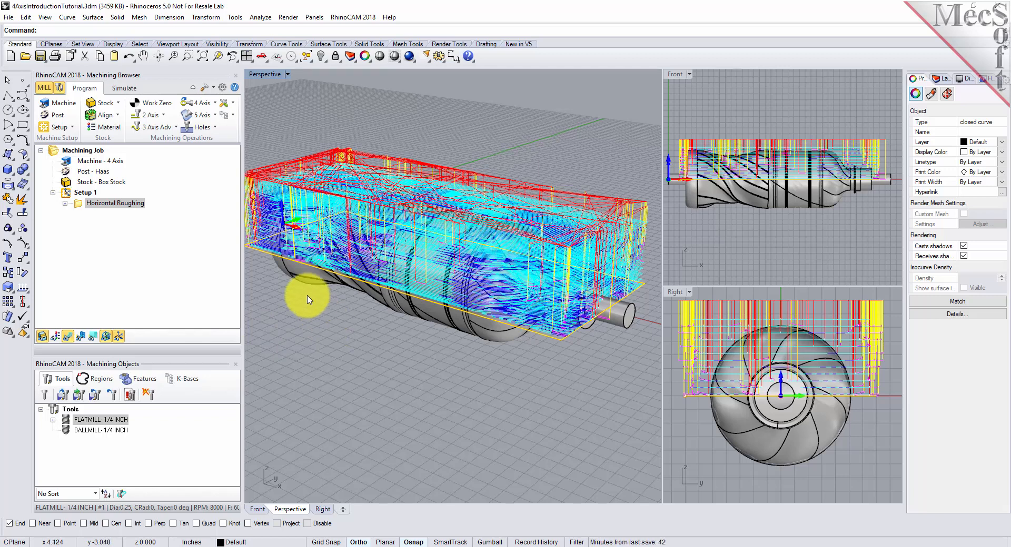
Step: Use the Polygonal Model in the simulation preferences and set the Simulate by Moves speed to its maximum
left_click(130, 89)
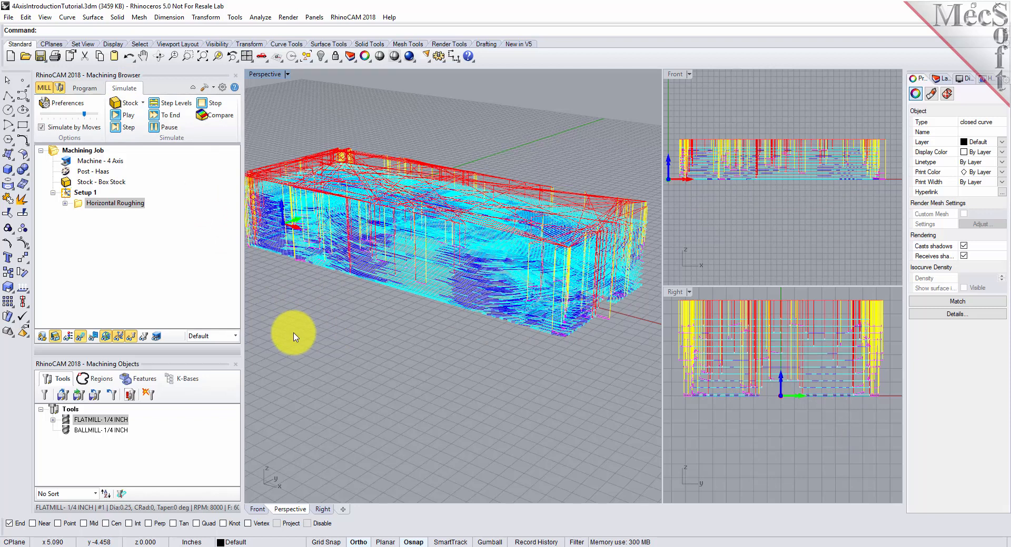
left_click(68, 105)
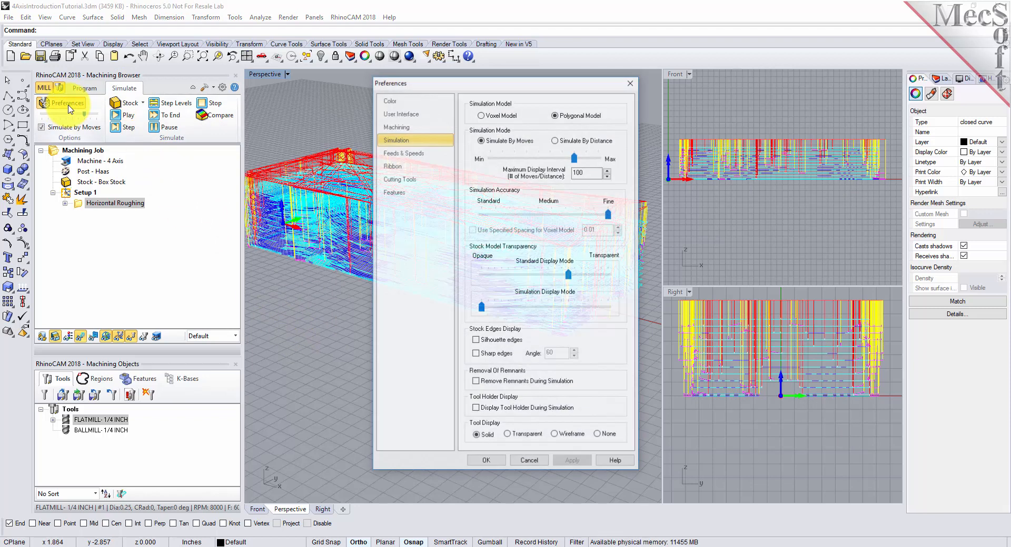
left_click(557, 115)
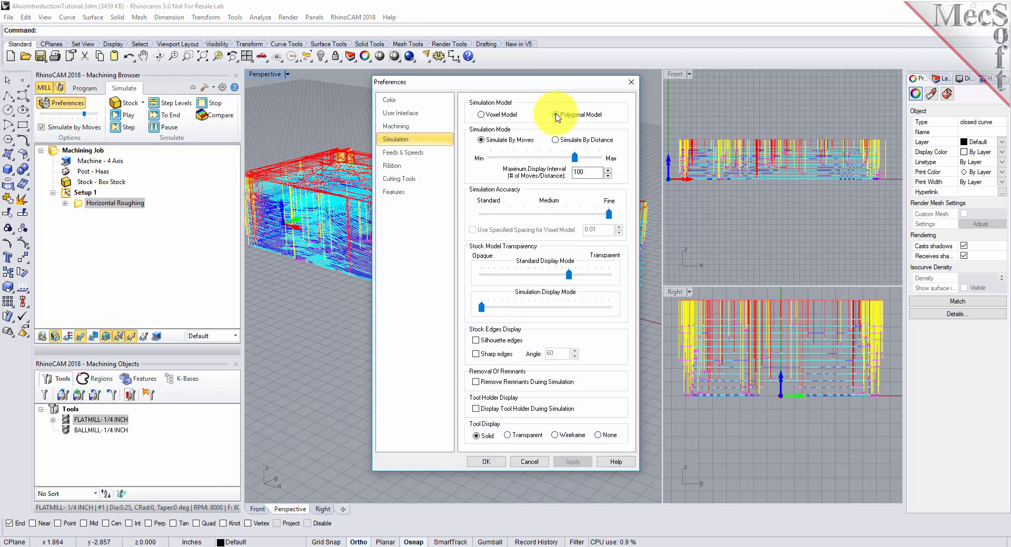
left_click(515, 431)
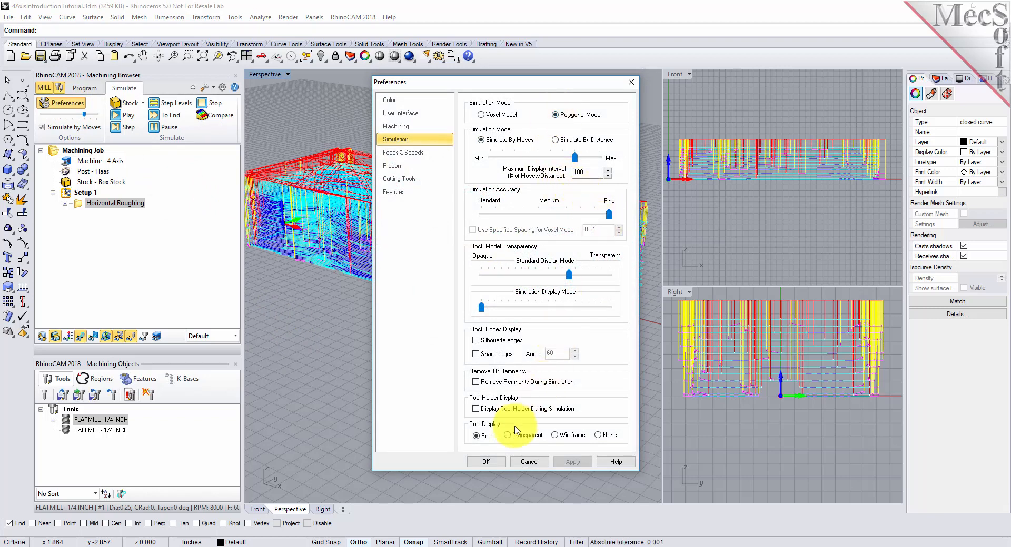
left_click(486, 462)
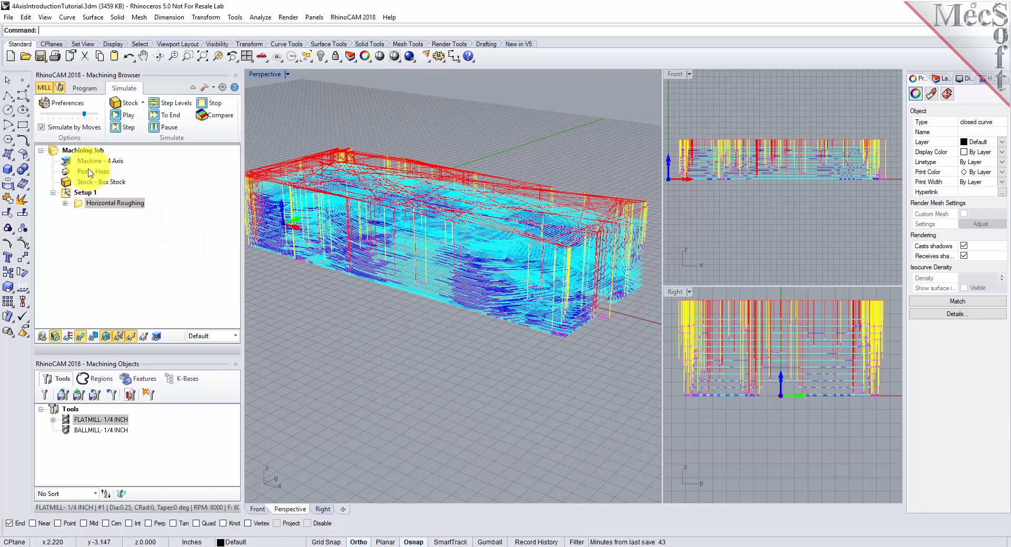
left_click(41, 127)
left_click_drag(85, 115, 44, 120)
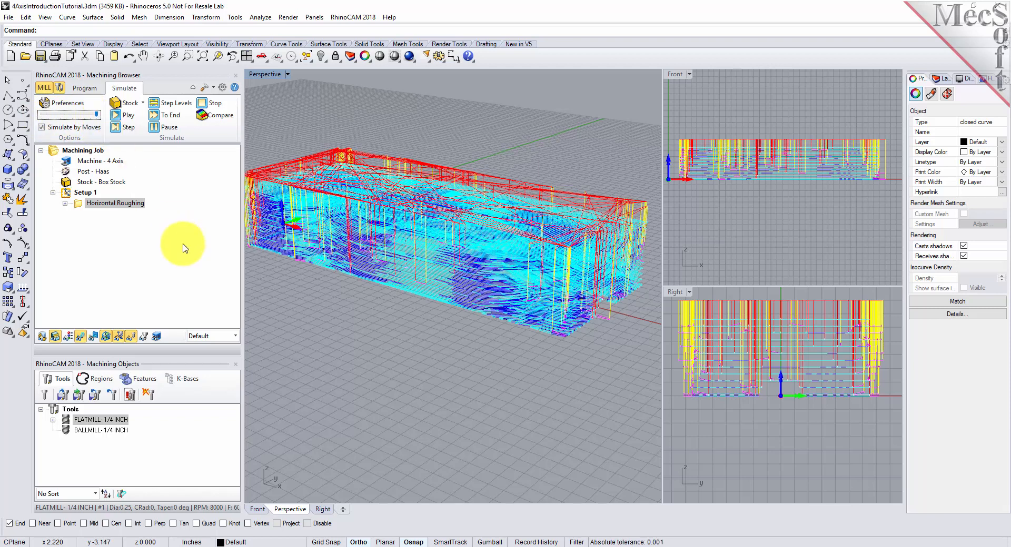
Step: Play the material removal simulation of the Horizontal Roughing operation and hide the toolpath
left_click(80, 208)
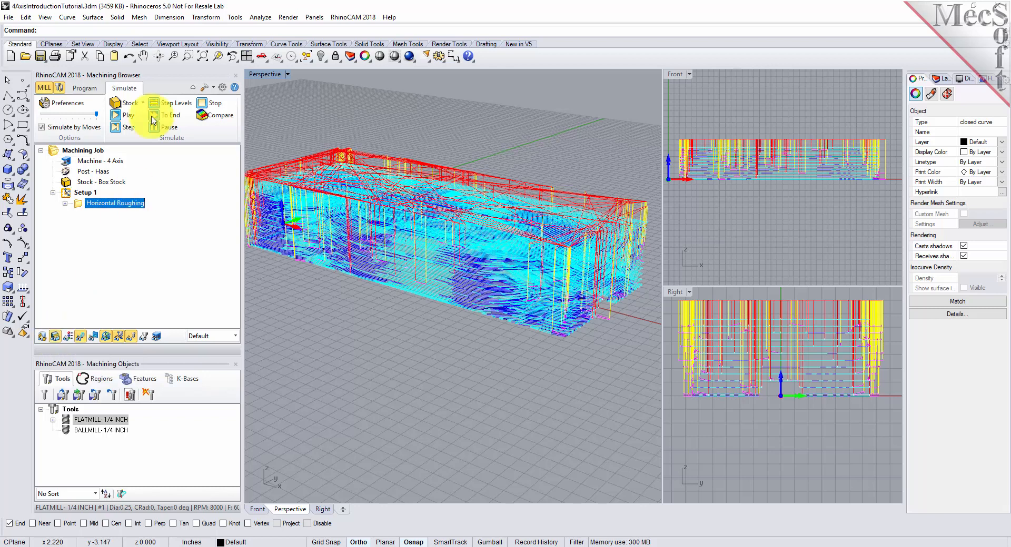
left_click(131, 116)
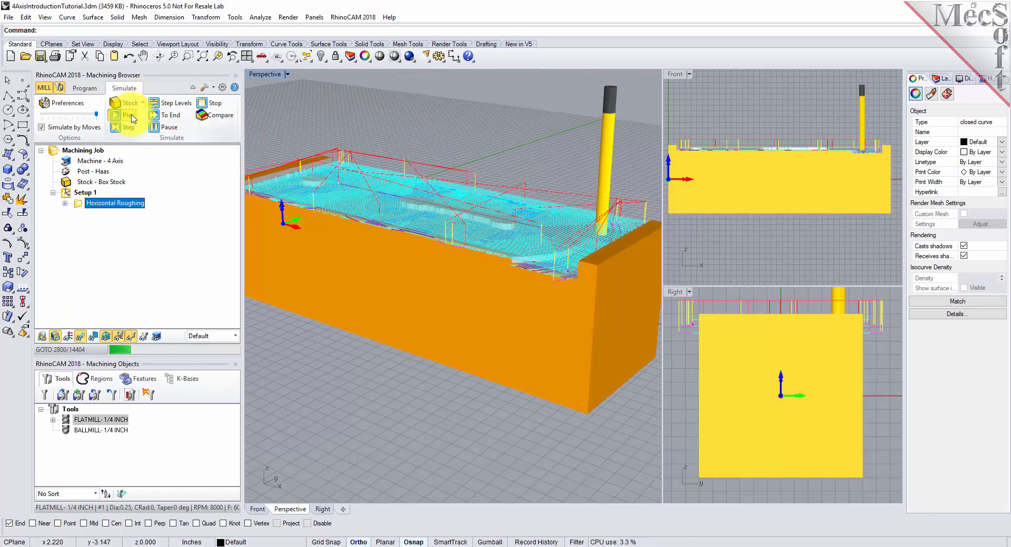
left_click(83, 340)
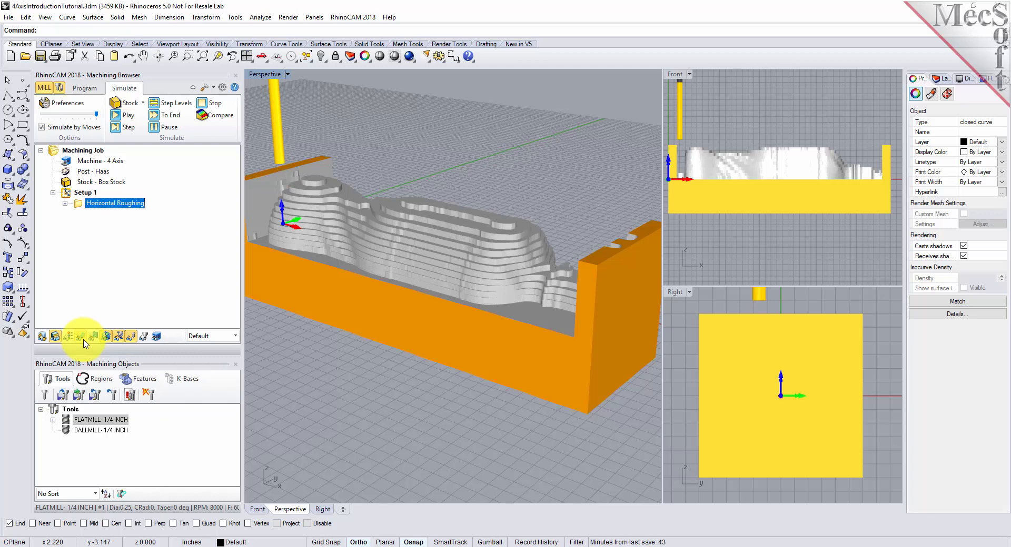
Step: Toggle the toolpath visibility and examine the simulated roughing stock around the upper half of the bottle
left_click(82, 339)
left_click(83, 340)
right_click_drag(368, 273, 415, 263)
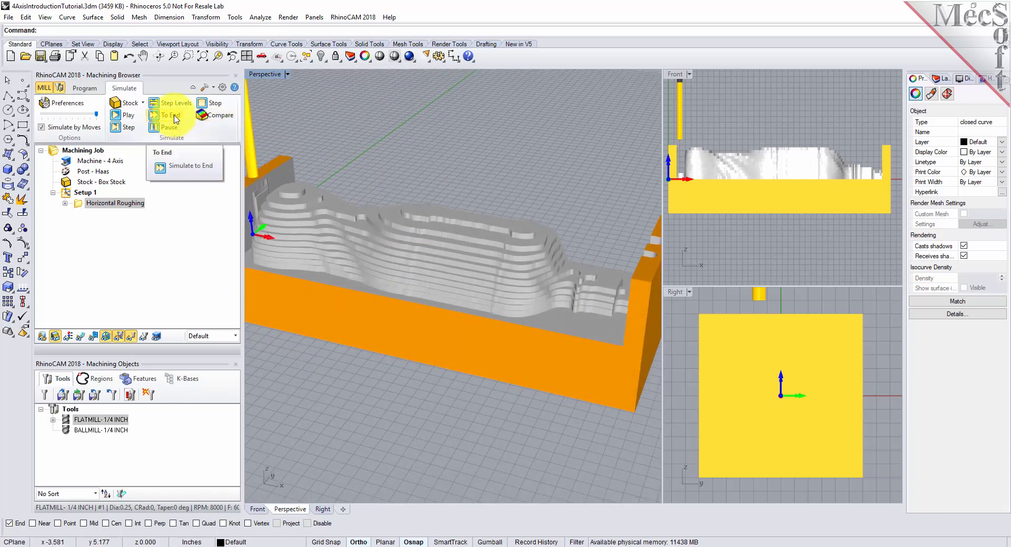
right_click_drag(548, 273, 518, 278)
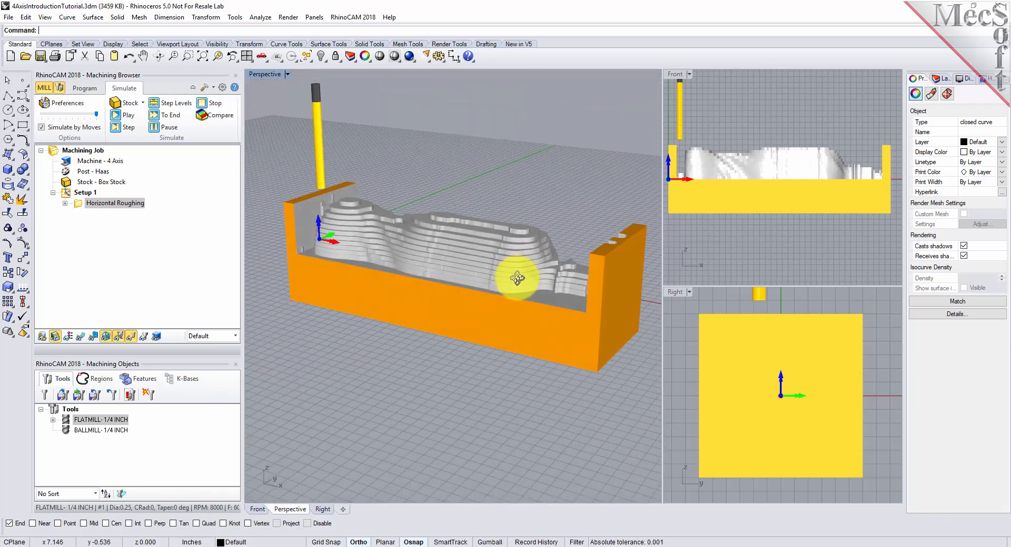
scroll(467, 237, "up", 3)
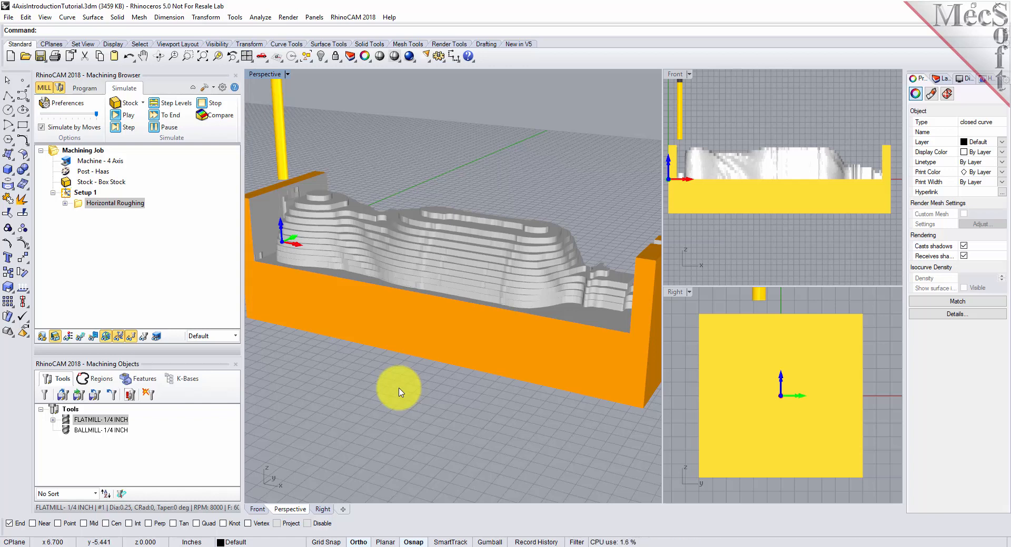
Step: Add a Rotate Table setup after Setup 1 with a table rotation angle of 180 degrees counter-clockwise, and check its axis orientation
left_click(84, 88)
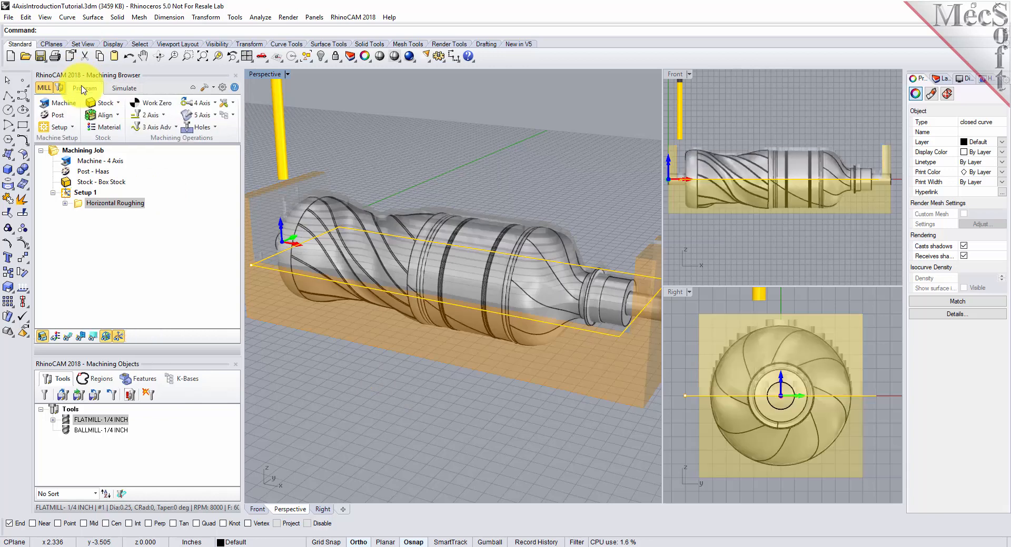
left_click(72, 126)
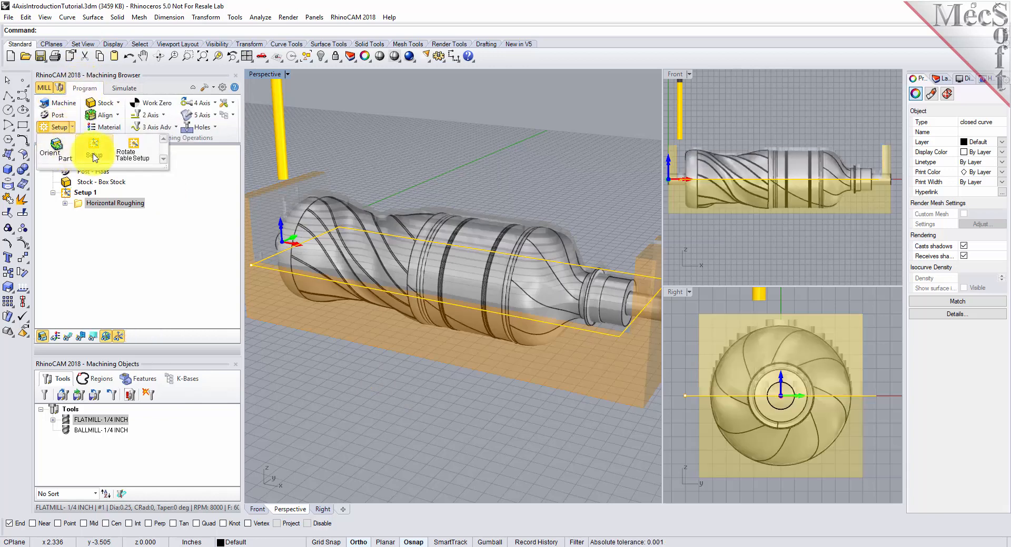
left_click(133, 152)
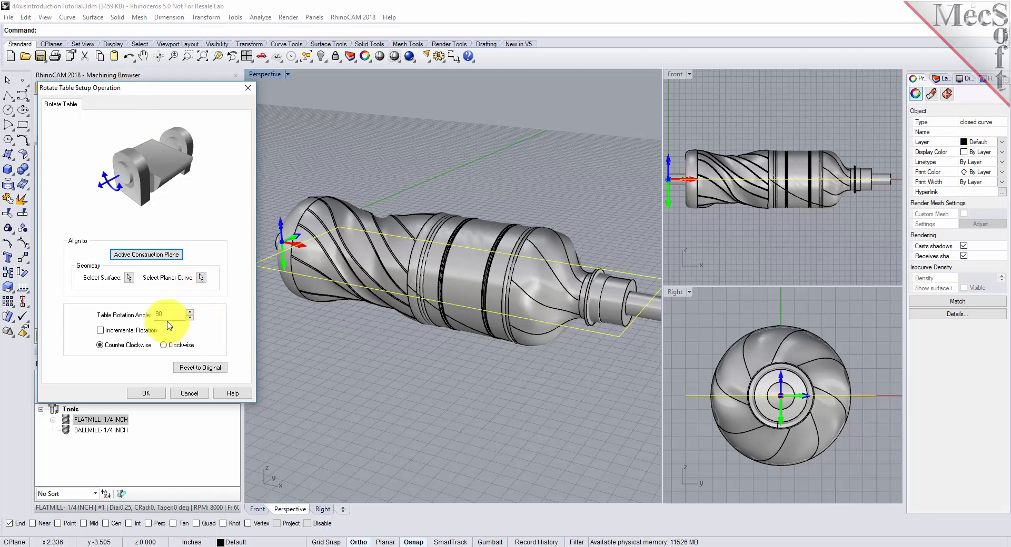
left_click_drag(167, 316, 141, 315)
type("180")
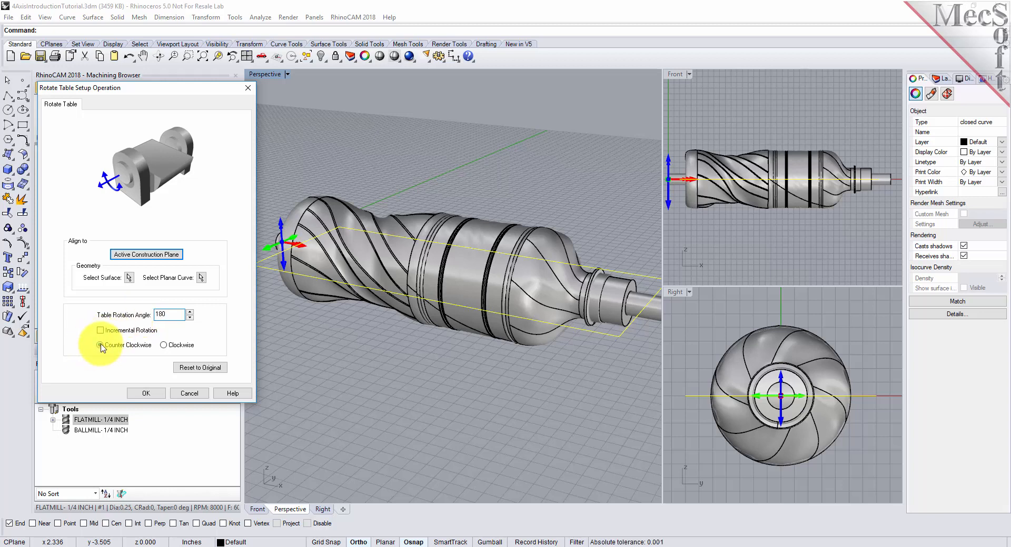
left_click(146, 395)
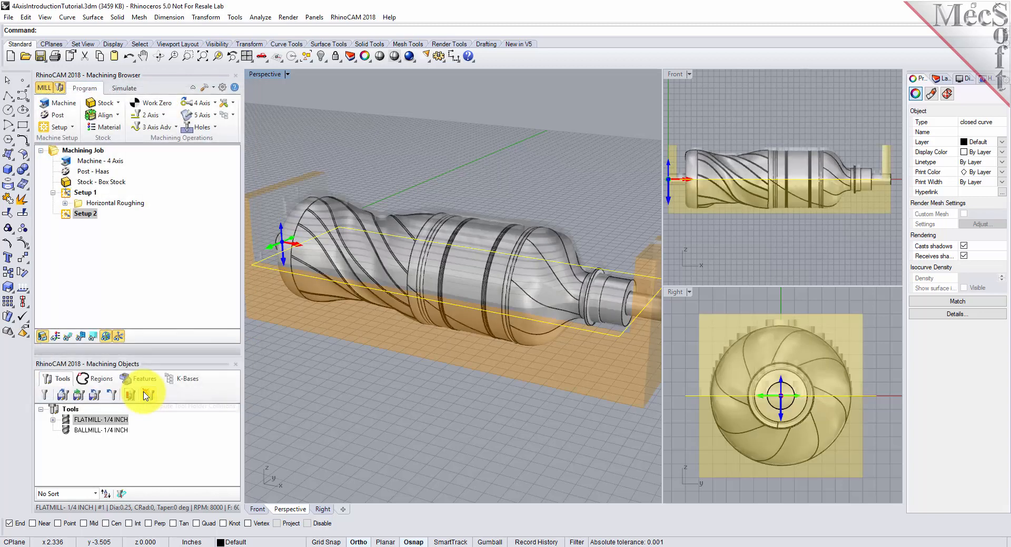
left_click(84, 214)
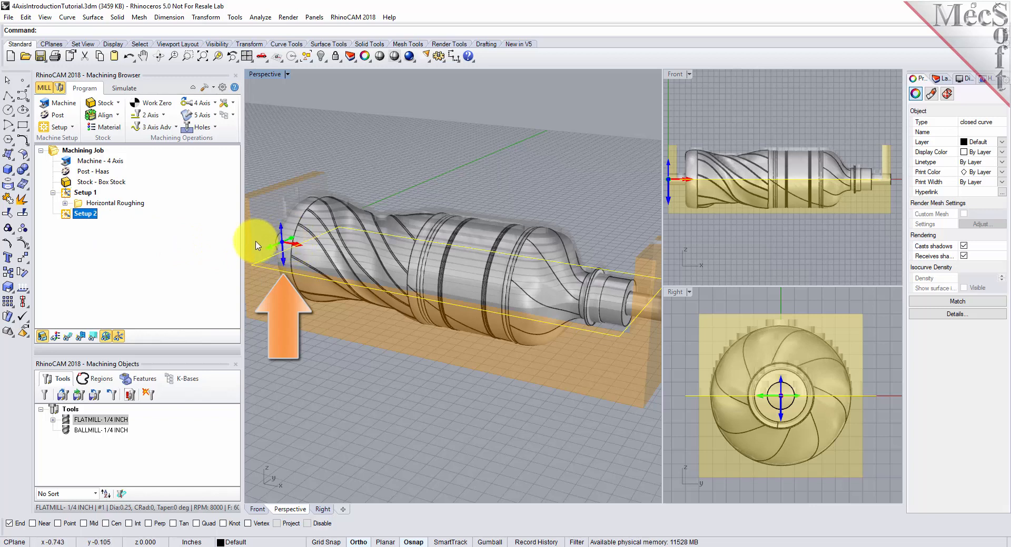
left_click(117, 340)
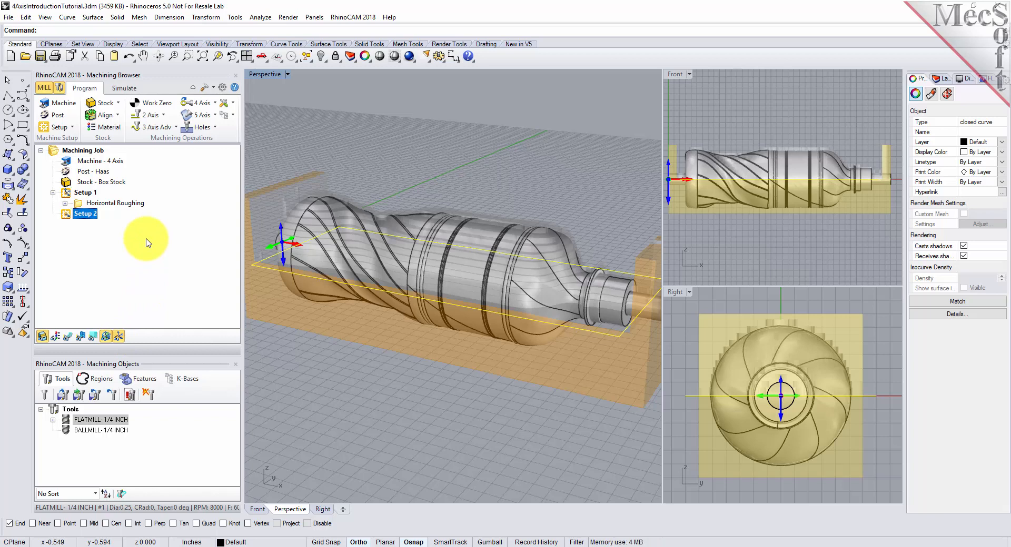
Step: Copy the Horizontal Roughing operation from Setup 1 and paste it into Setup 2
left_click(79, 205)
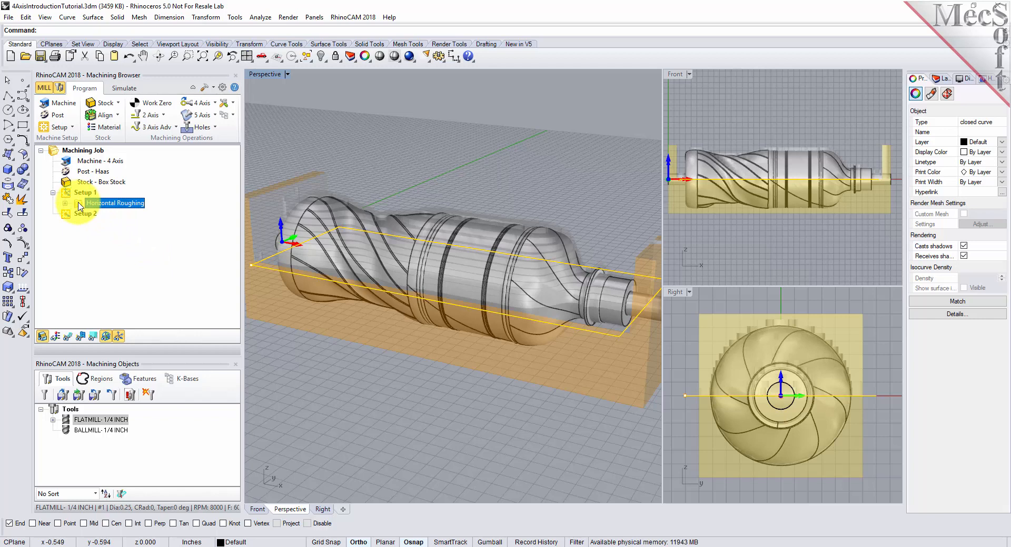
right_click(142, 209)
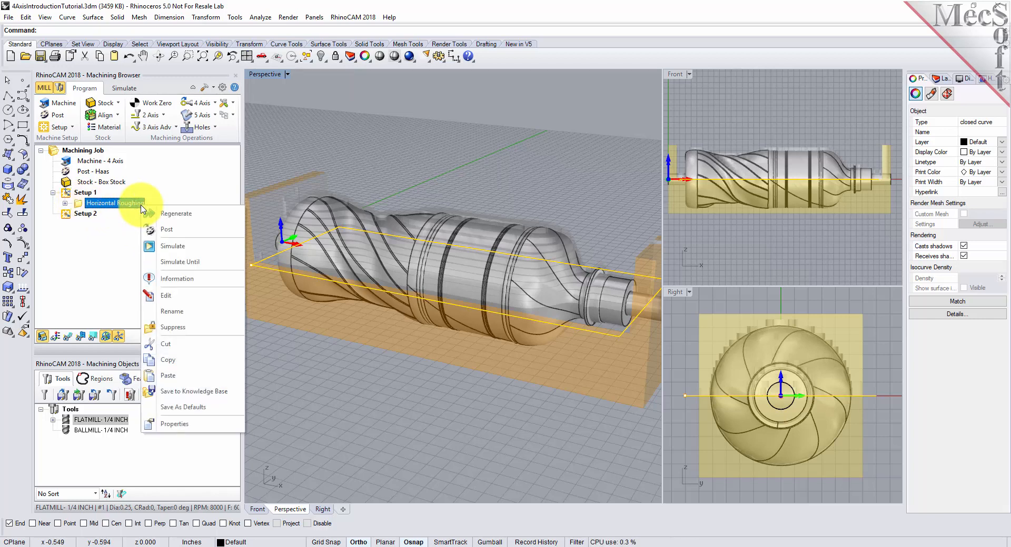
left_click(187, 362)
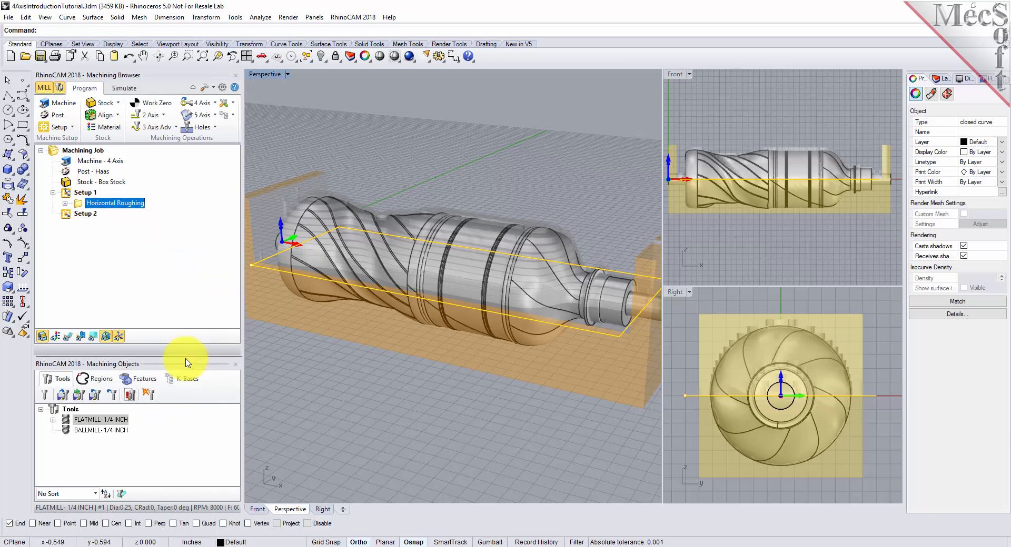
right_click(92, 216)
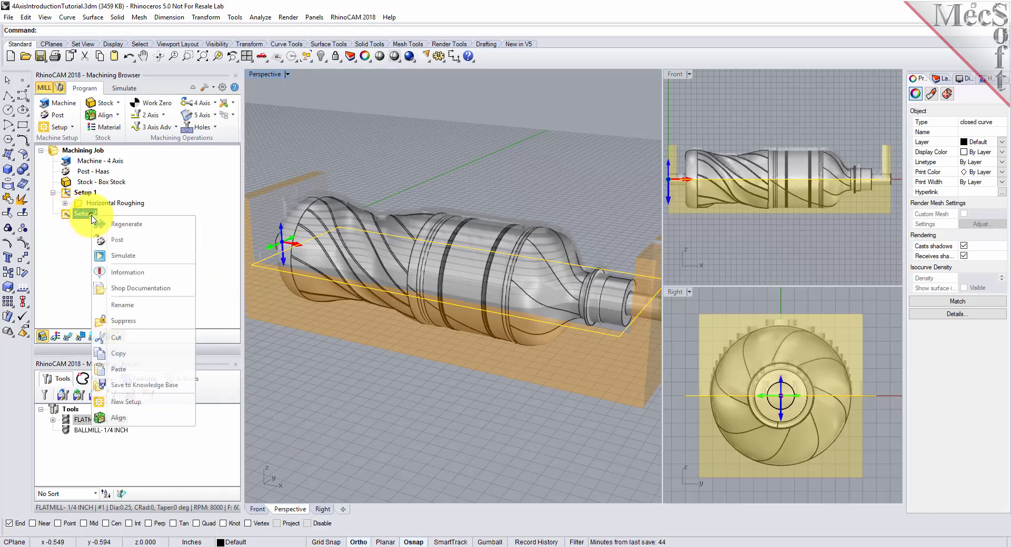
left_click(135, 369)
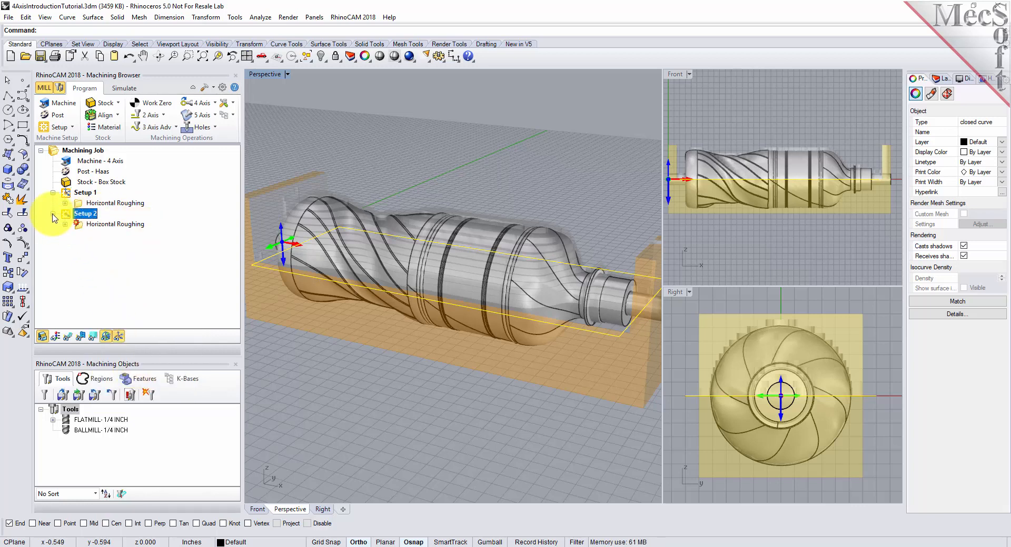
Step: Regenerate the toolpath of the copied Horizontal Roughing operation in Setup 2
left_click(79, 224)
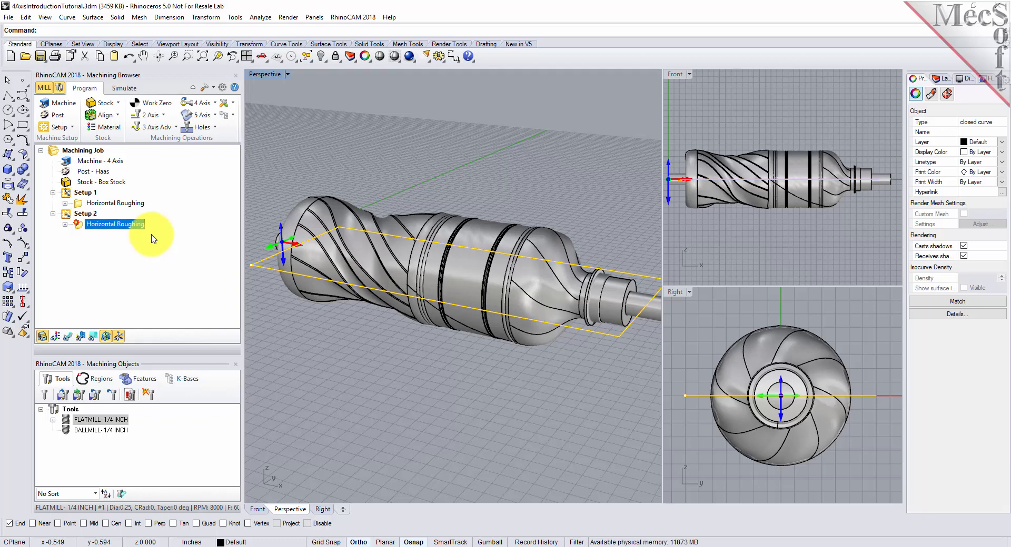
right_click(135, 226)
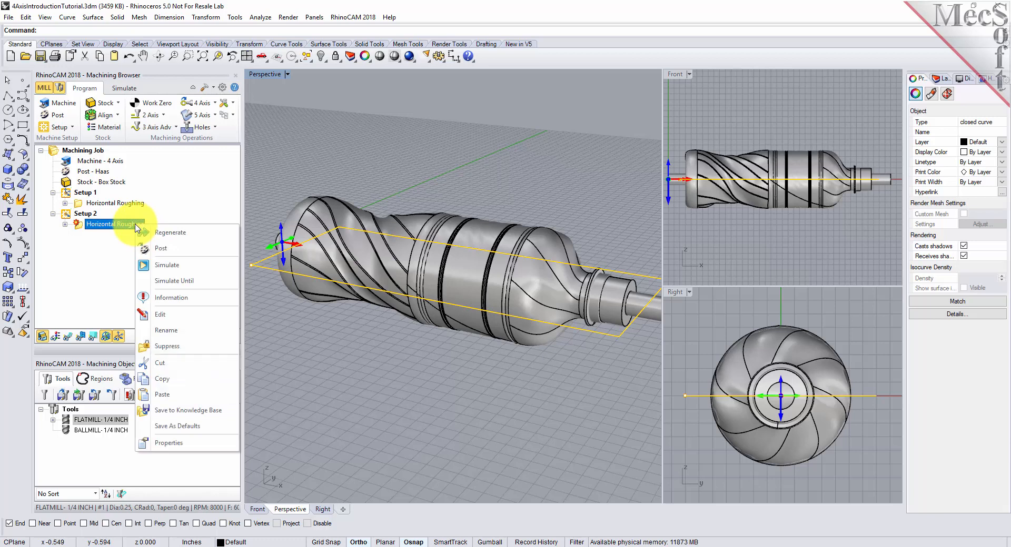
left_click(170, 233)
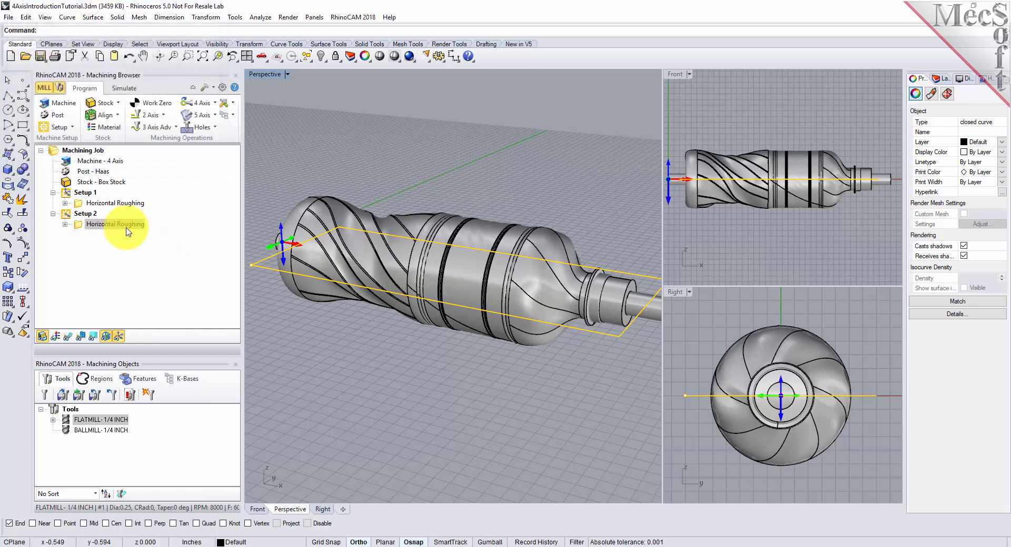
Step: Play the material removal simulation of Setup 2's Horizontal Roughing operation and inspect the roughed stock
left_click(100, 224)
left_click(126, 90)
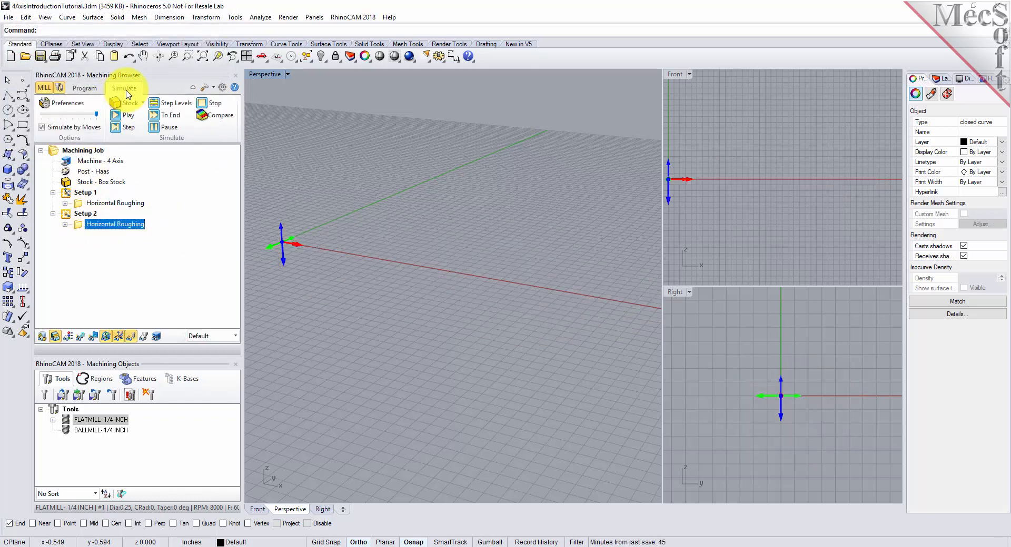
left_click(129, 117)
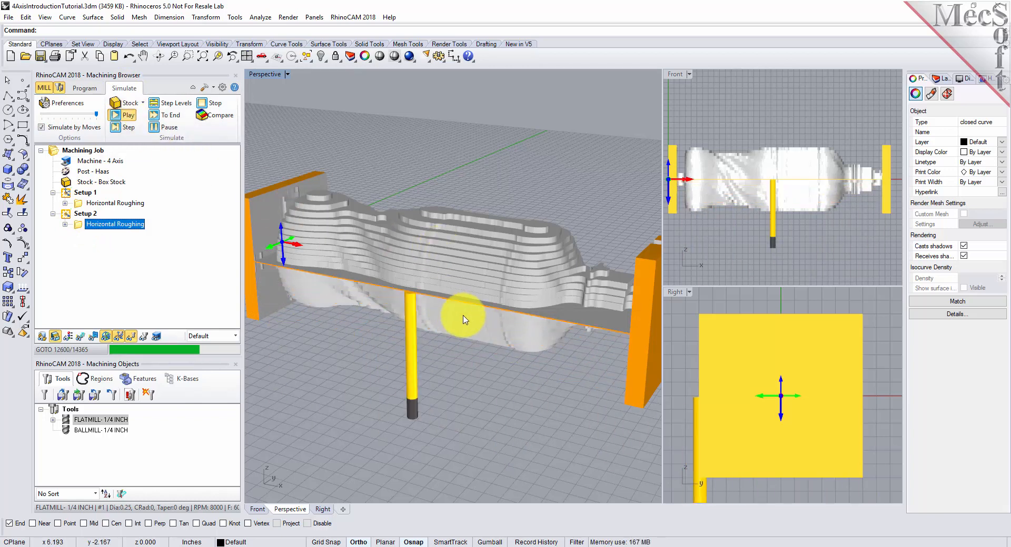
mouse_move(558, 357)
right_mouse_down()
mouse_move(445, 255)
mouse_move(428, 303)
mouse_move(532, 380)
mouse_move(553, 433)
mouse_move(558, 358)
right_mouse_up()
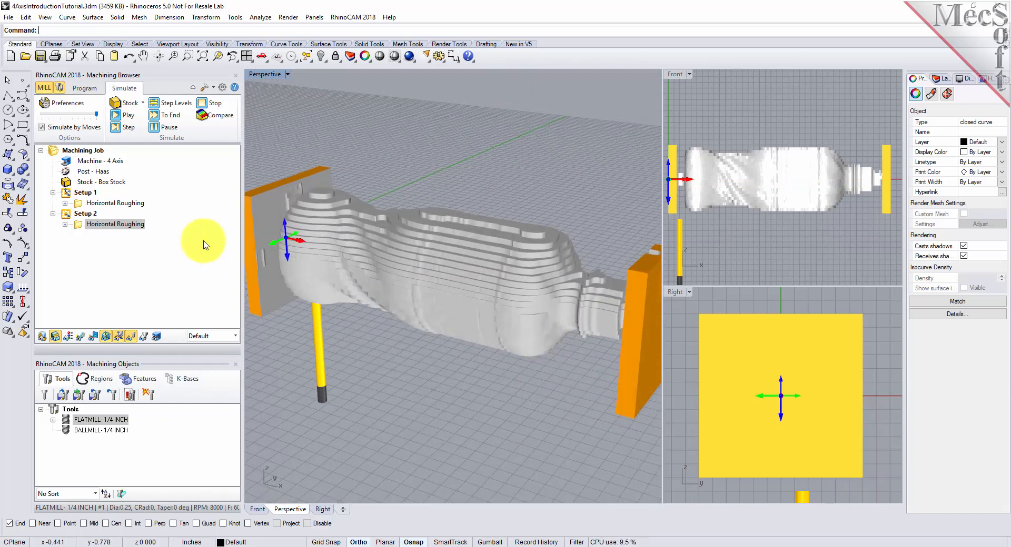
left_click(80, 337)
left_click(80, 337)
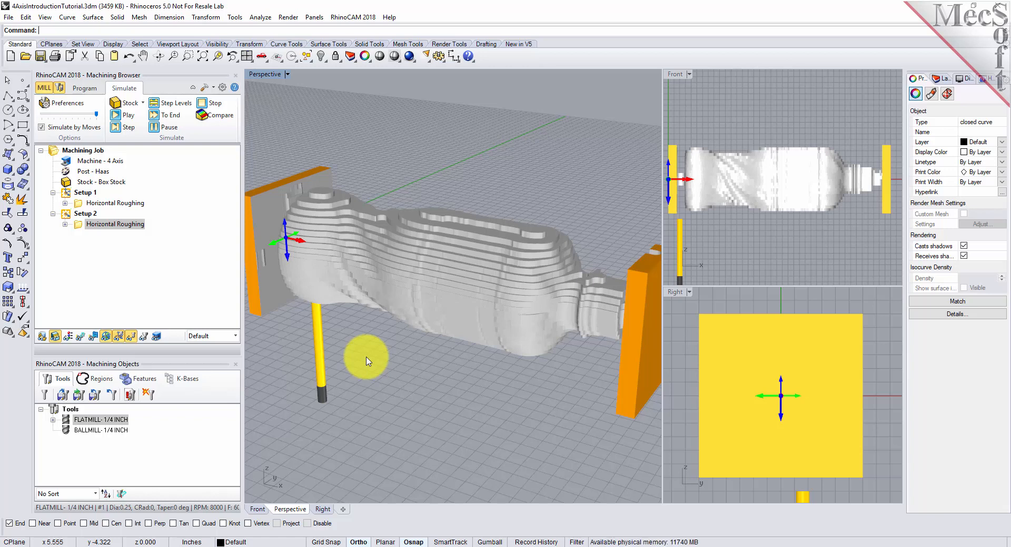
Step: Add another Rotate Table setup after Setup 2 with a table rotation angle of 0 degrees, and check its axis orientation
left_click(82, 88)
left_click(71, 129)
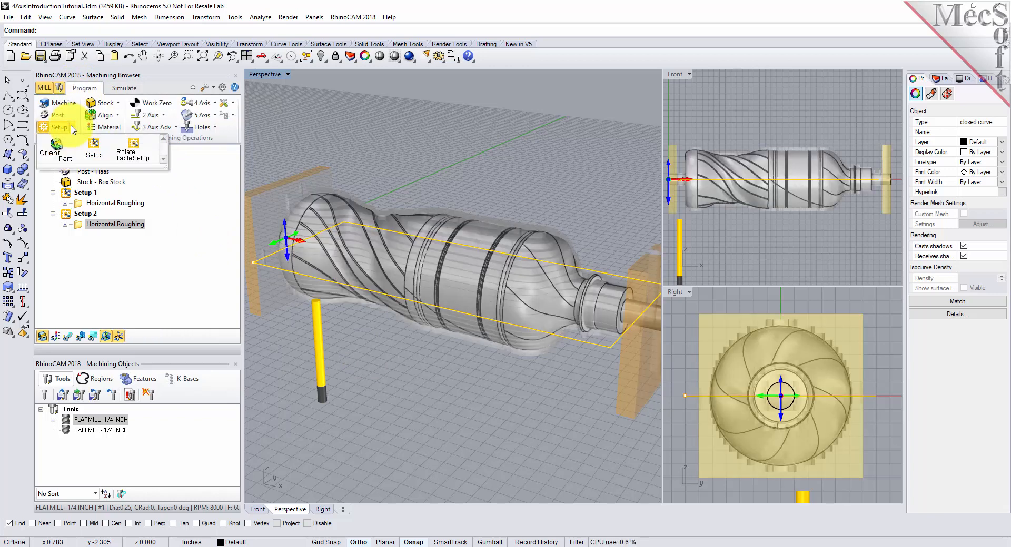
left_click(145, 164)
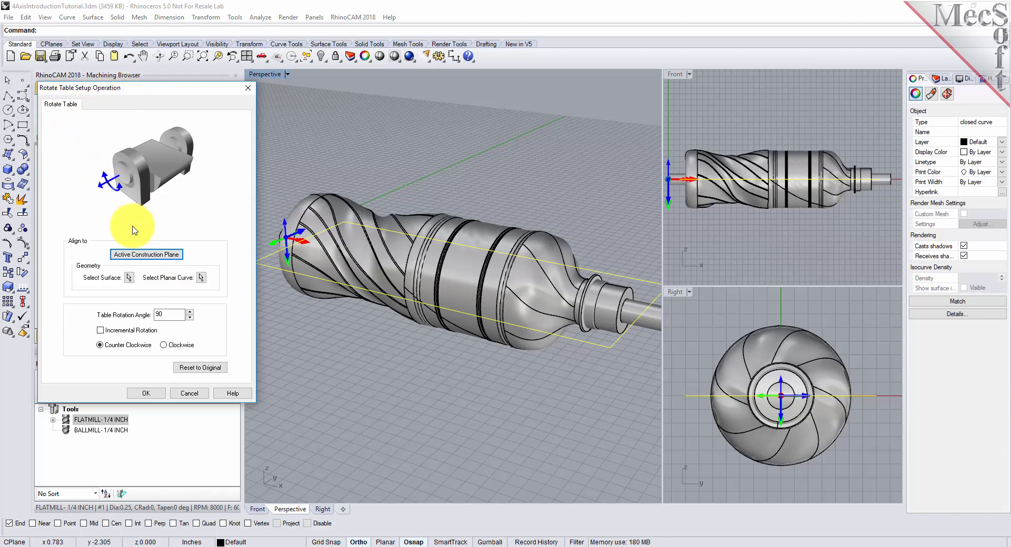
double_click(152, 314)
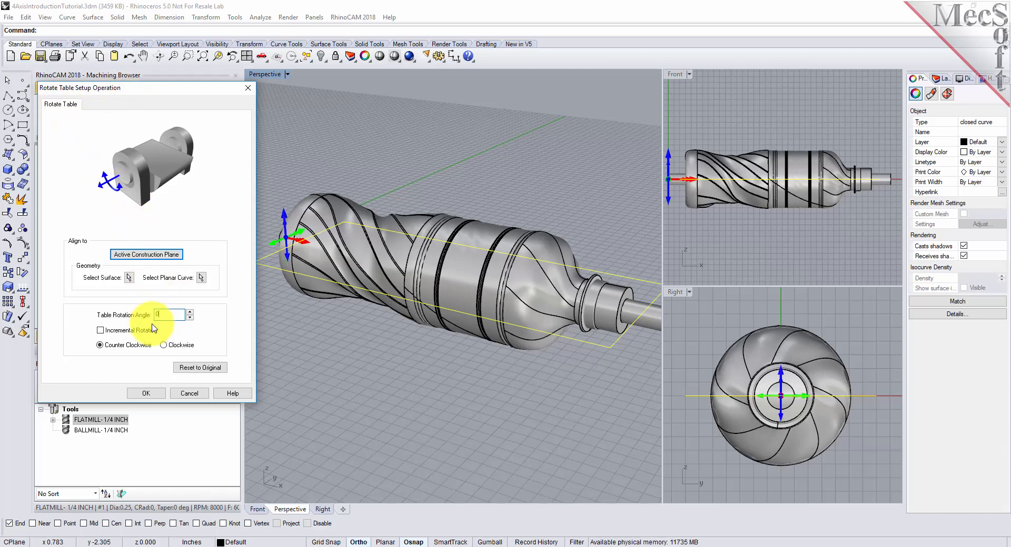
left_click(146, 393)
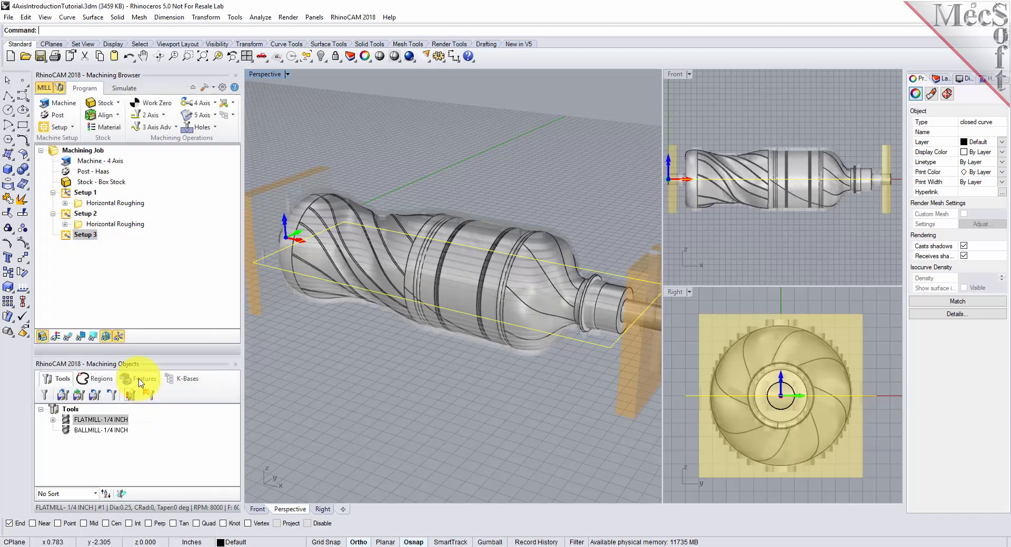
left_click(85, 235)
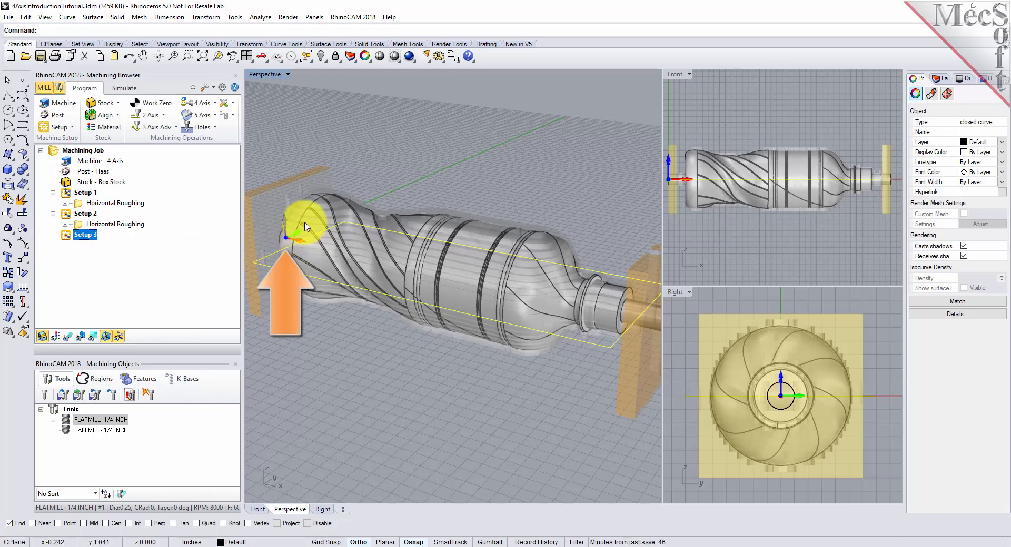
left_click(119, 337)
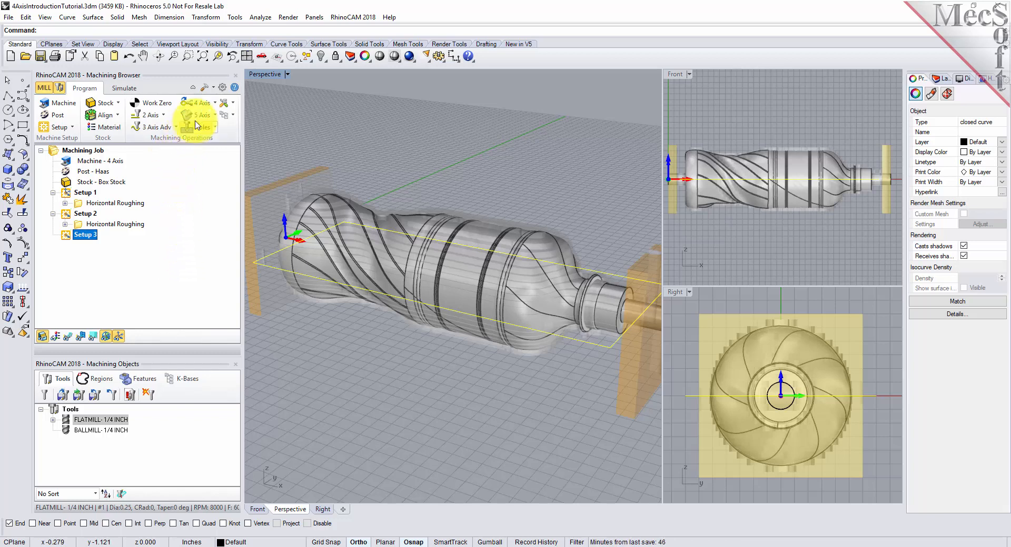
Step: Start a 4th Axis Parallel Finishing operation in Setup 3, remove all its machining regions, and assign the BALLMILL- 1/4 INCH tool
left_click(215, 107)
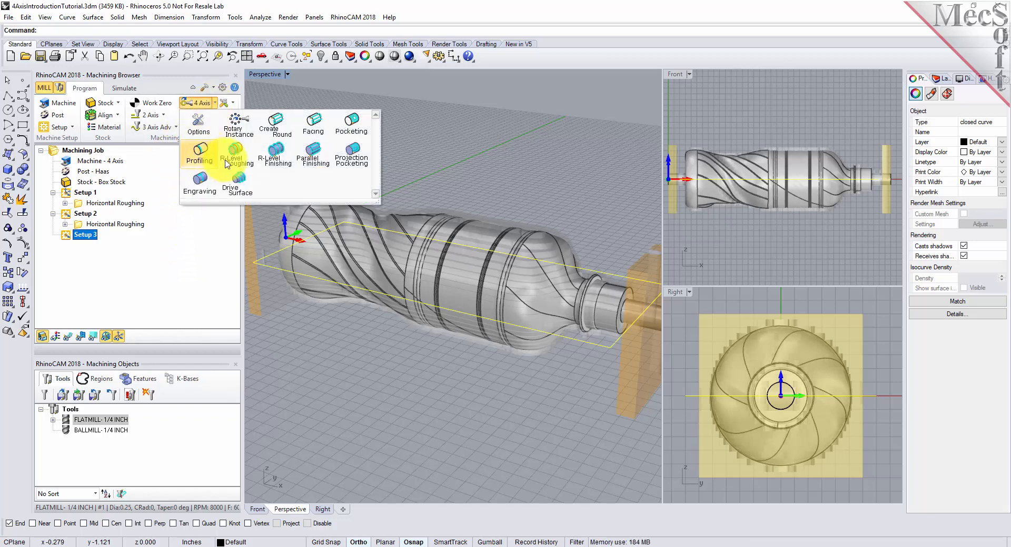
left_click(314, 156)
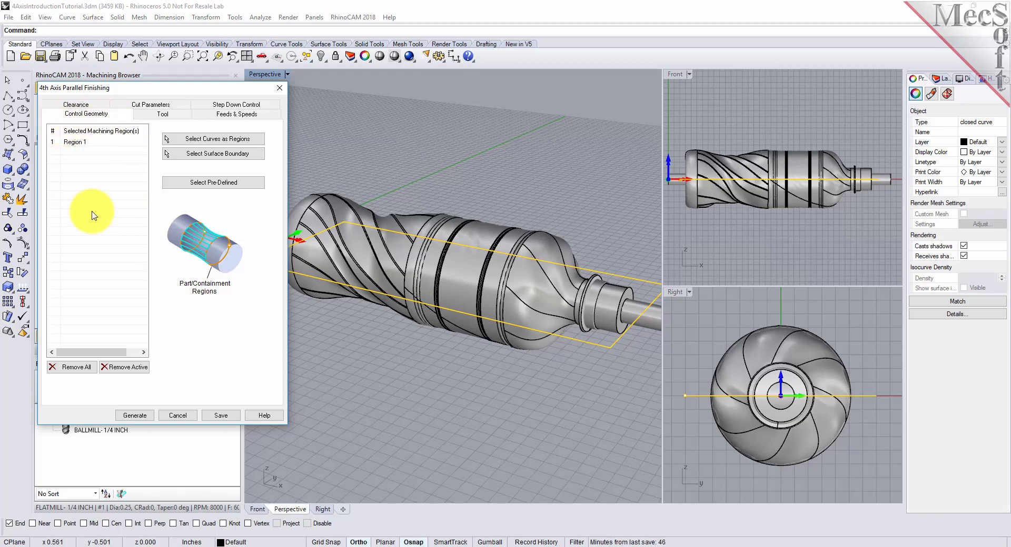
left_click(79, 368)
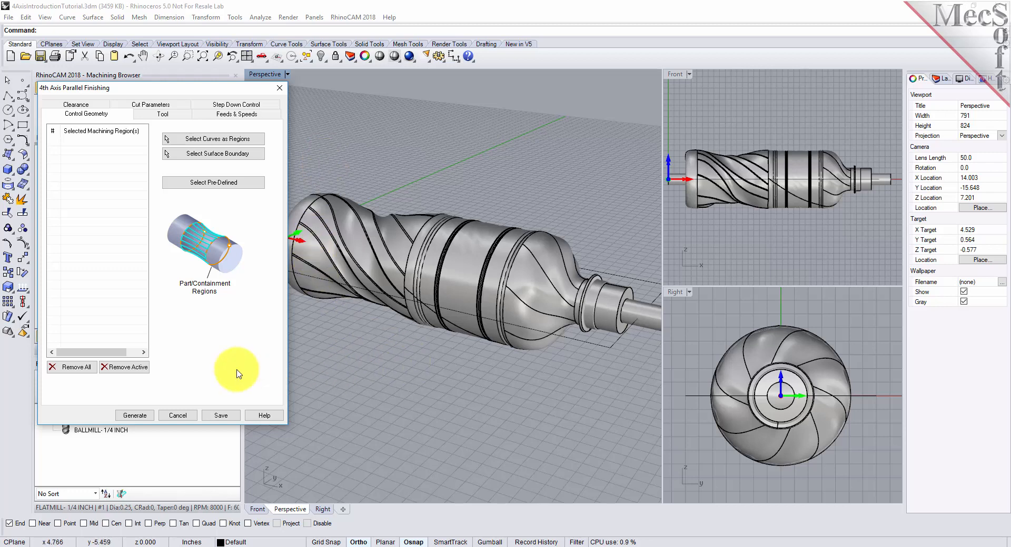
left_click(156, 114)
left_click(101, 155)
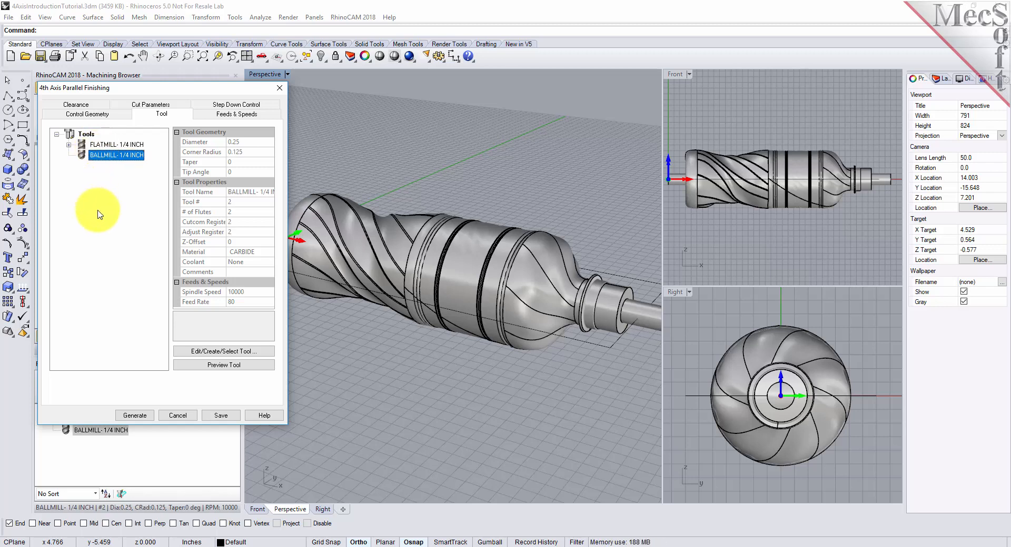
Step: Review the finishing operation's feeds and speeds, and examine its clearance cylinder and cut transfer settings around the bottle
left_click(236, 115)
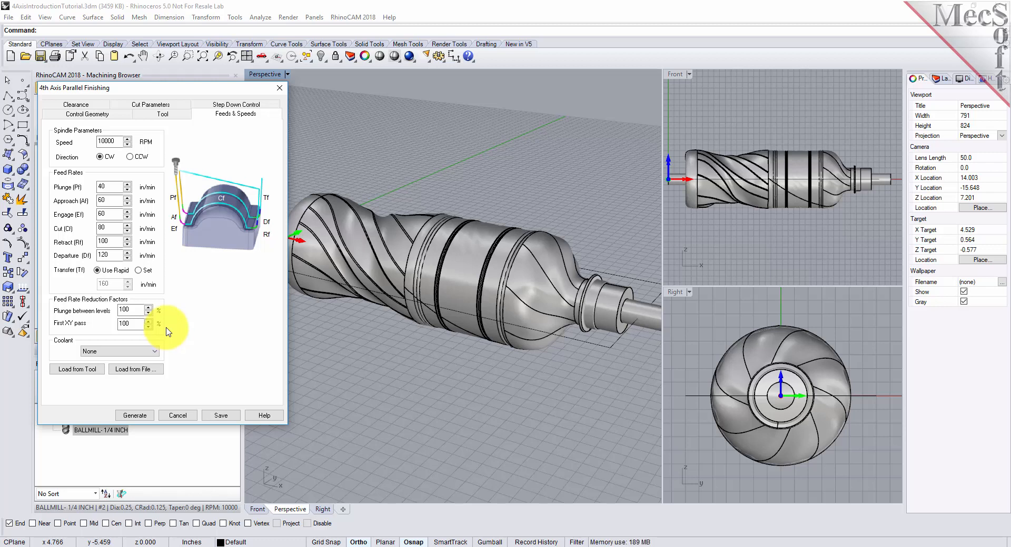
left_click(88, 105)
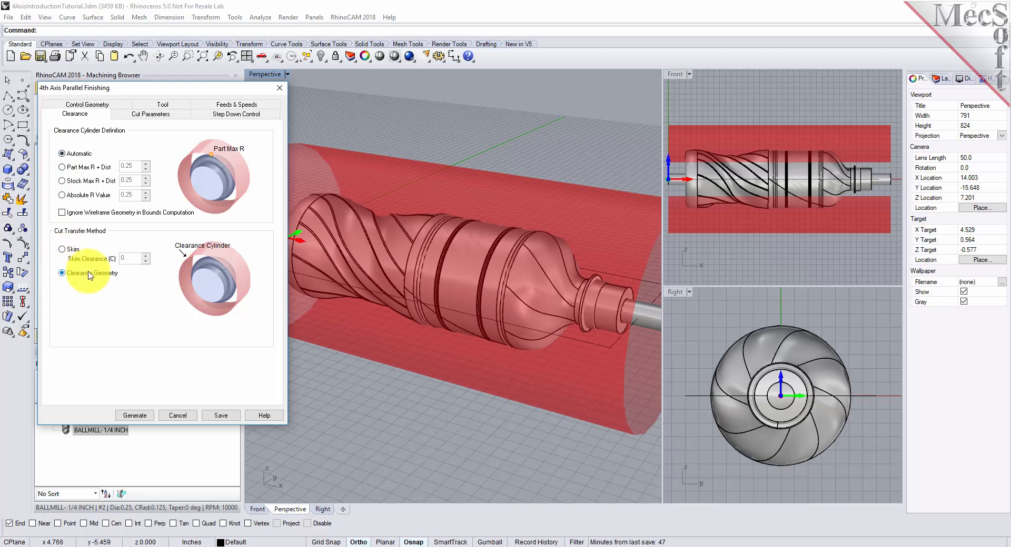
mouse_move(572, 319)
right_mouse_down()
mouse_move(537, 363)
mouse_move(555, 358)
mouse_move(474, 275)
mouse_move(514, 338)
mouse_move(556, 343)
mouse_move(557, 329)
mouse_move(548, 345)
mouse_move(557, 322)
right_mouse_up()
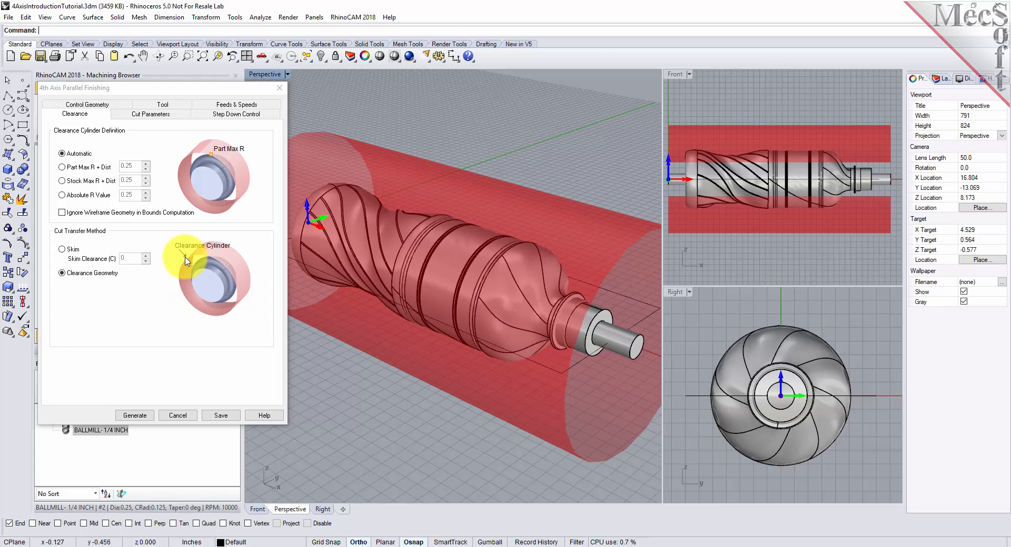
Step: Review the finishing operation's cut parameters, including the Intol and Outol tolerances, stock and cut pattern
right_click_drag(581, 356, 517, 347)
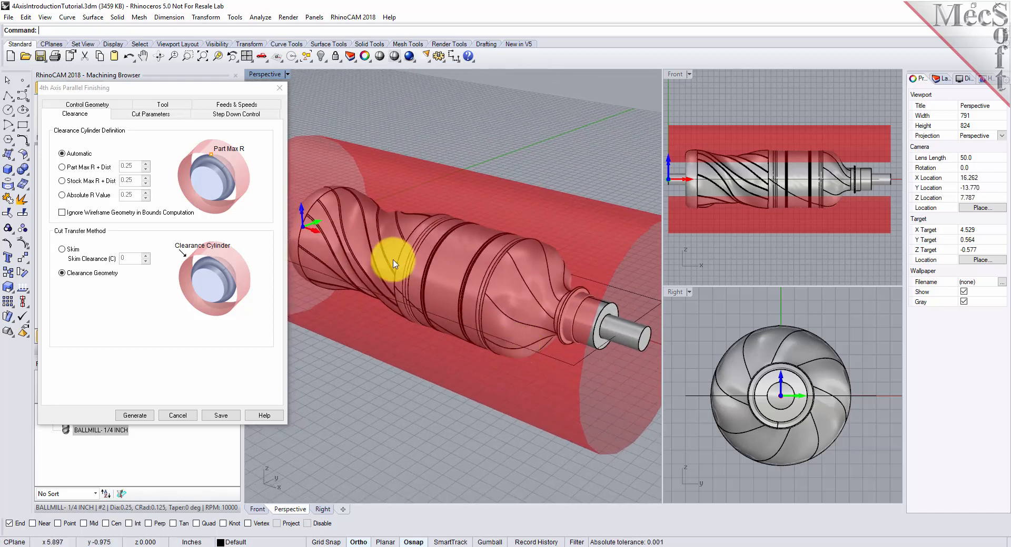
left_click(160, 115)
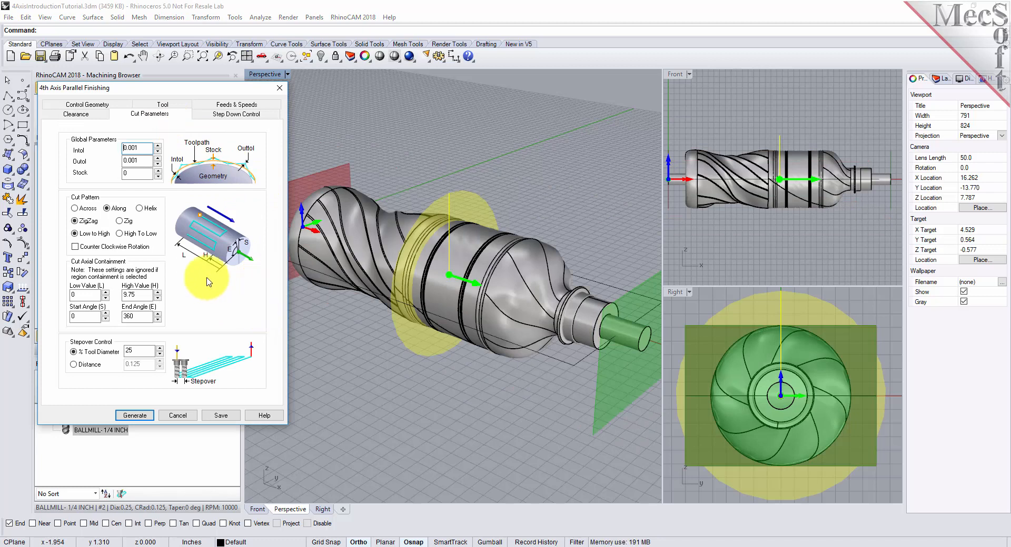
left_click_drag(139, 148, 108, 149)
key("Tab")
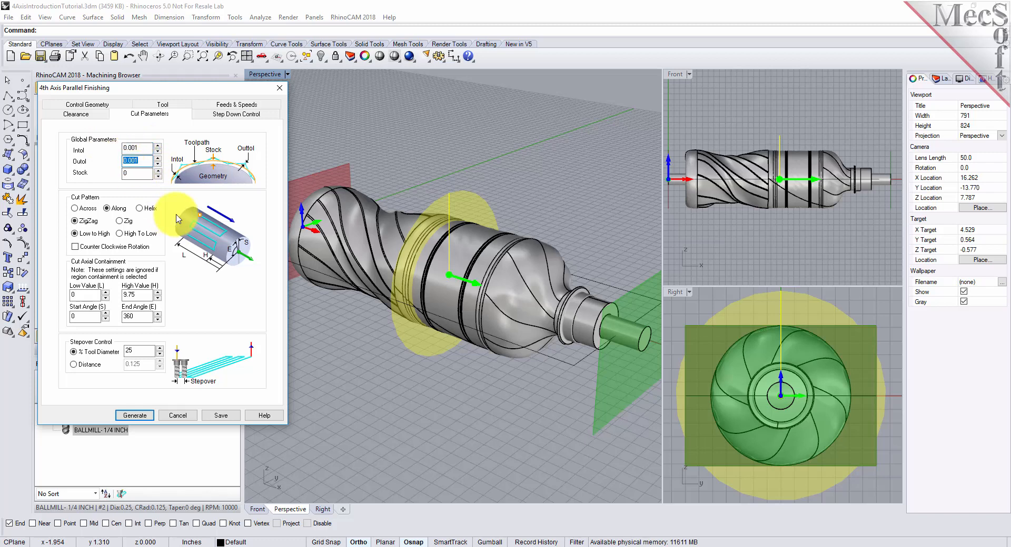
key("Tab")
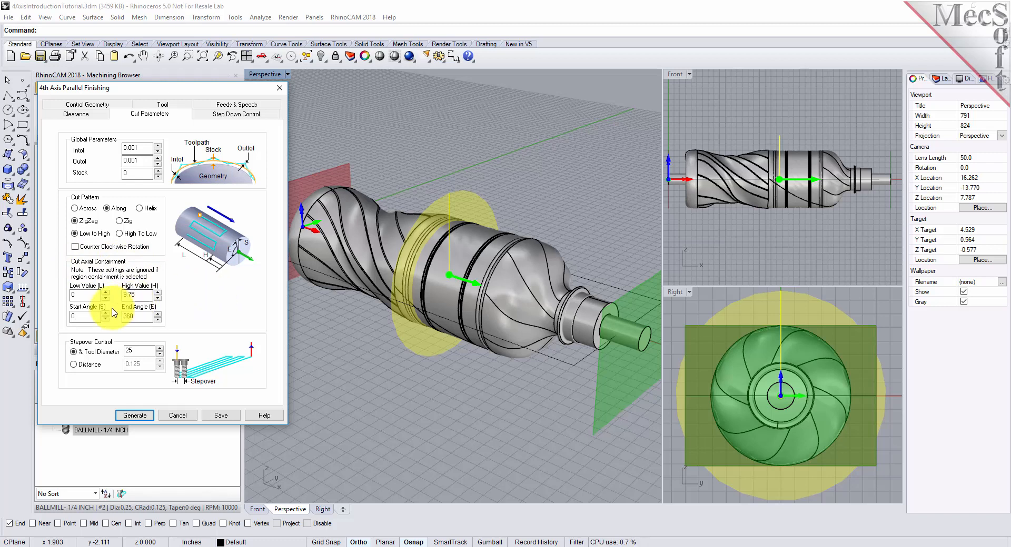
Step: Limit the cut axial containment to a low value of 0.5 and a high value of 9.25, and check the containment planes around the bottle
double_click(84, 295)
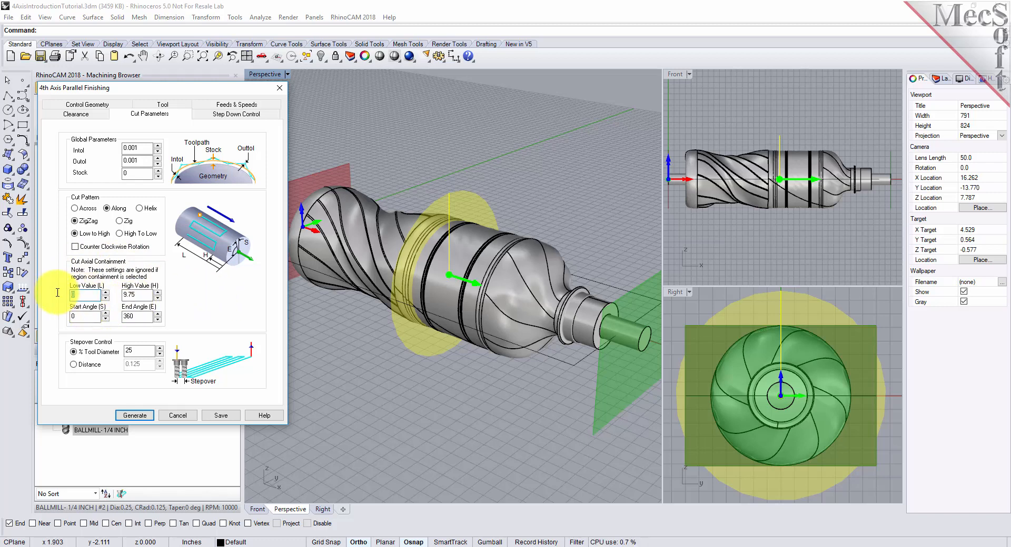
type("0.5")
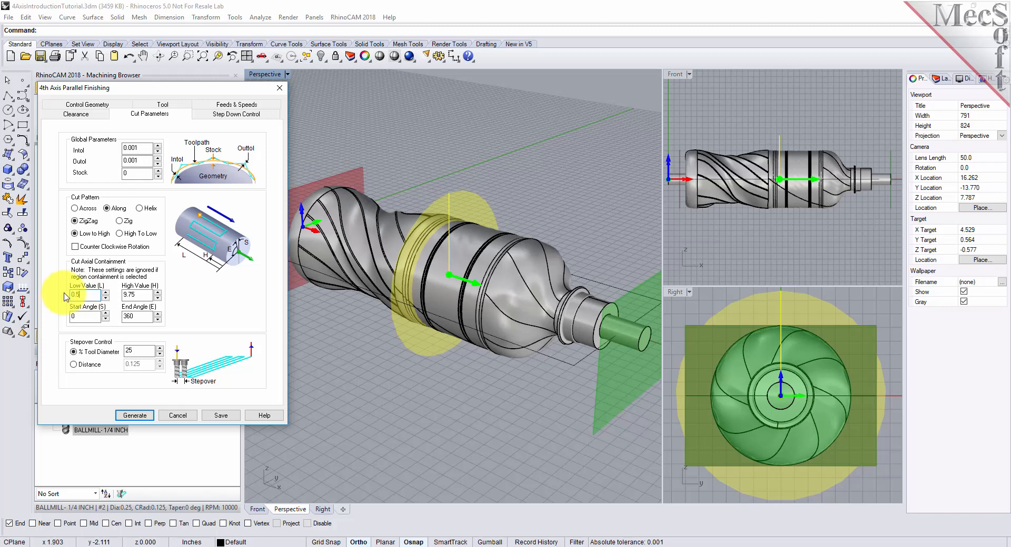
double_click(143, 298)
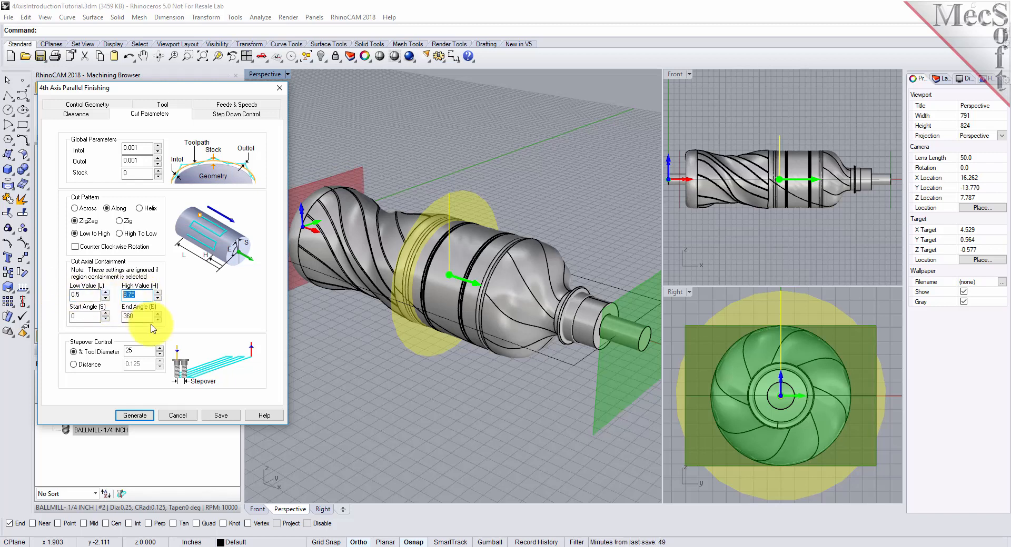
type("9.25")
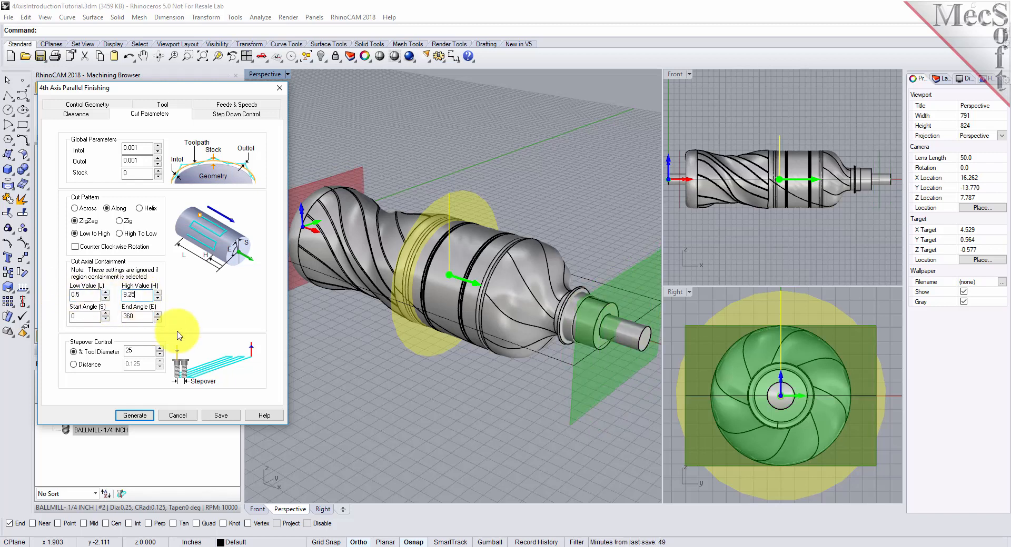
right_click_drag(351, 310, 466, 310)
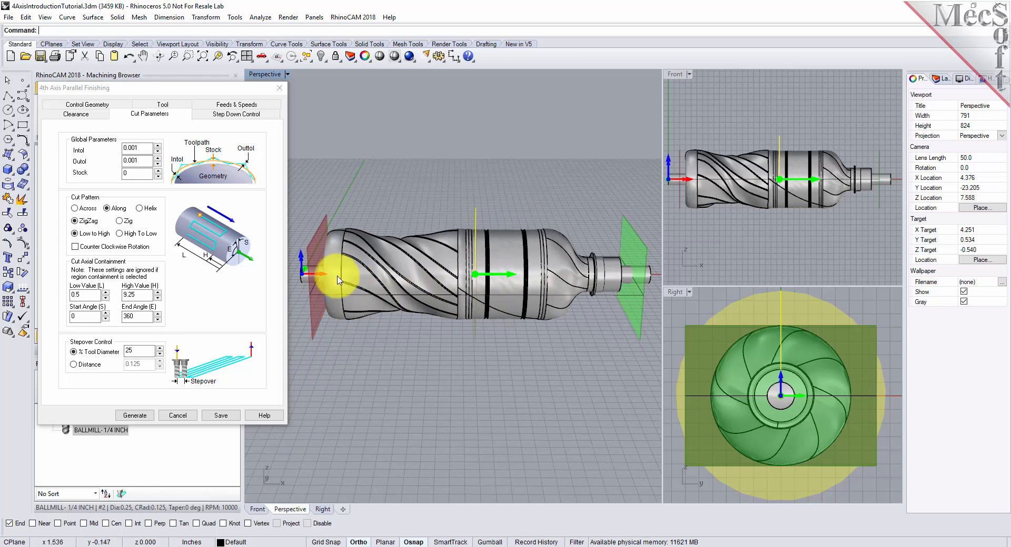
right_click_drag(593, 333, 542, 350)
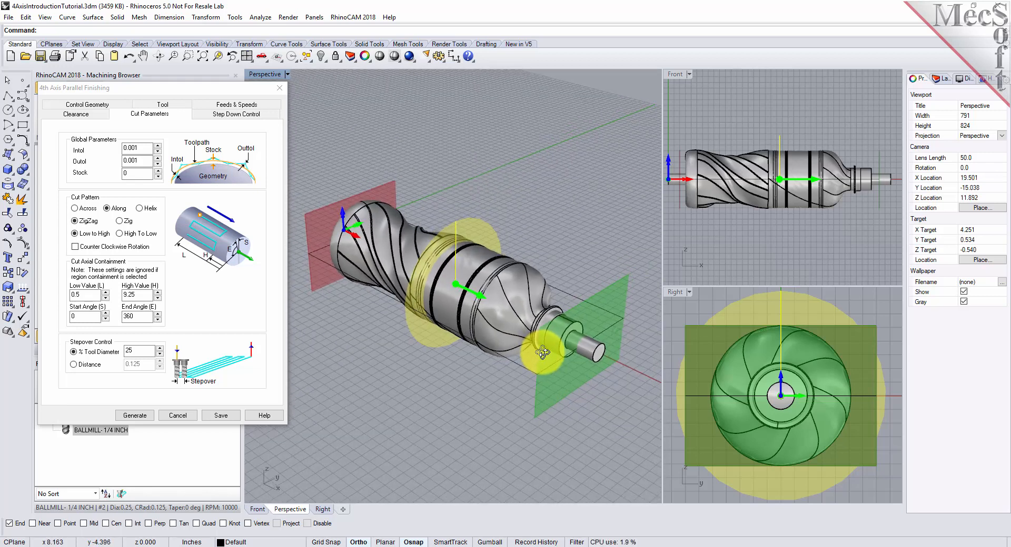
scroll(495, 289, "up", 2)
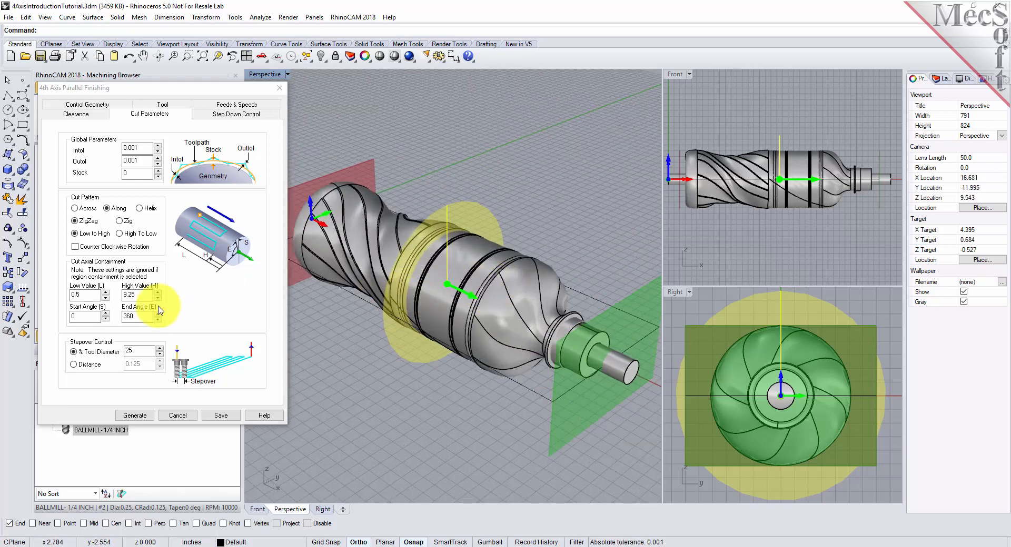
Step: Keep the start and end angles, set the stepover to 15% of tool diameter, and generate the 4th Axis Parallel Finishing toolpath
double_click(78, 317)
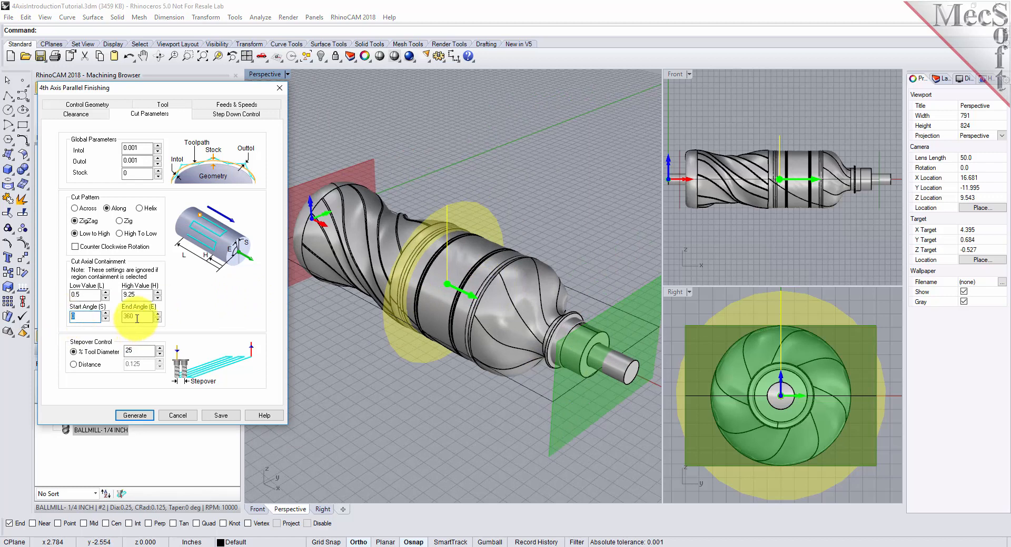
double_click(137, 317)
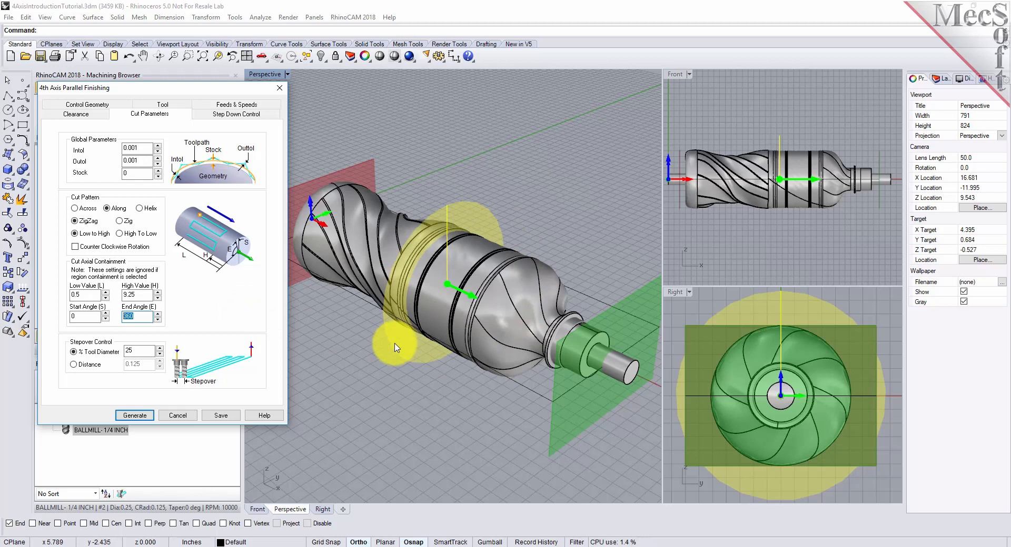
double_click(131, 351)
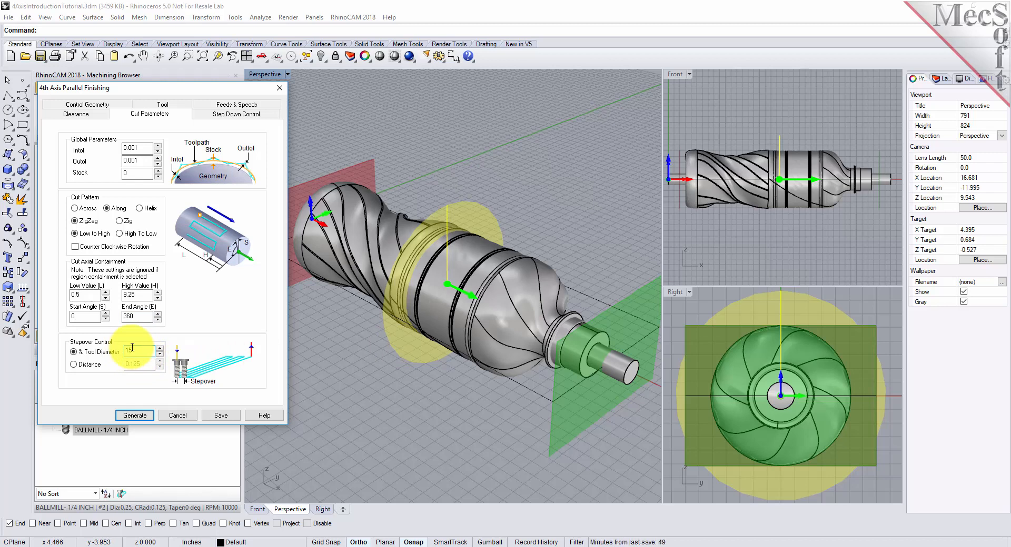
left_click(149, 416)
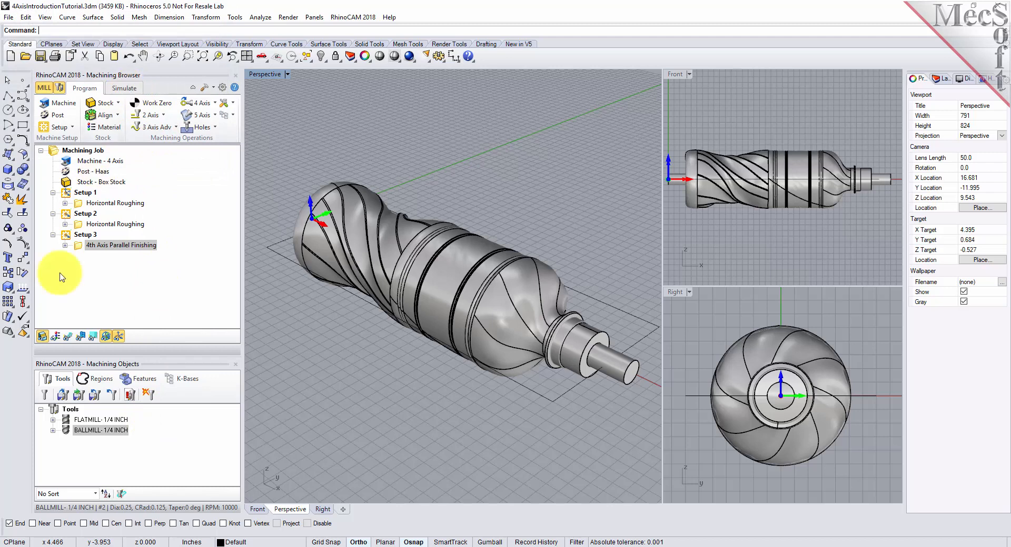
Step: Turn on toolpath display, play the material removal simulation of Setup 3's 4th Axis Parallel Finishing operation, and inspect its toolpath up close
left_click(70, 338)
left_click(124, 88)
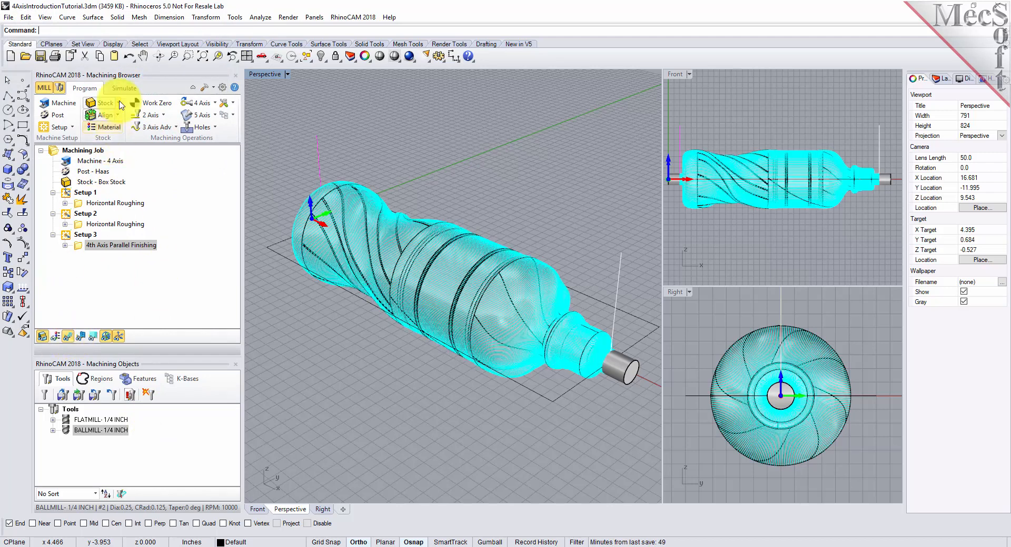
left_click(84, 246)
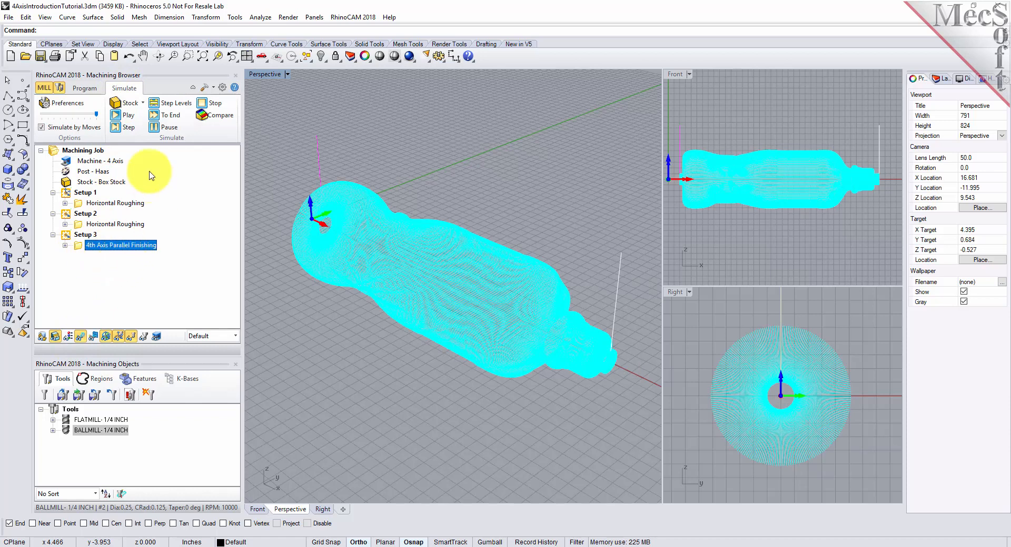
left_click(130, 117)
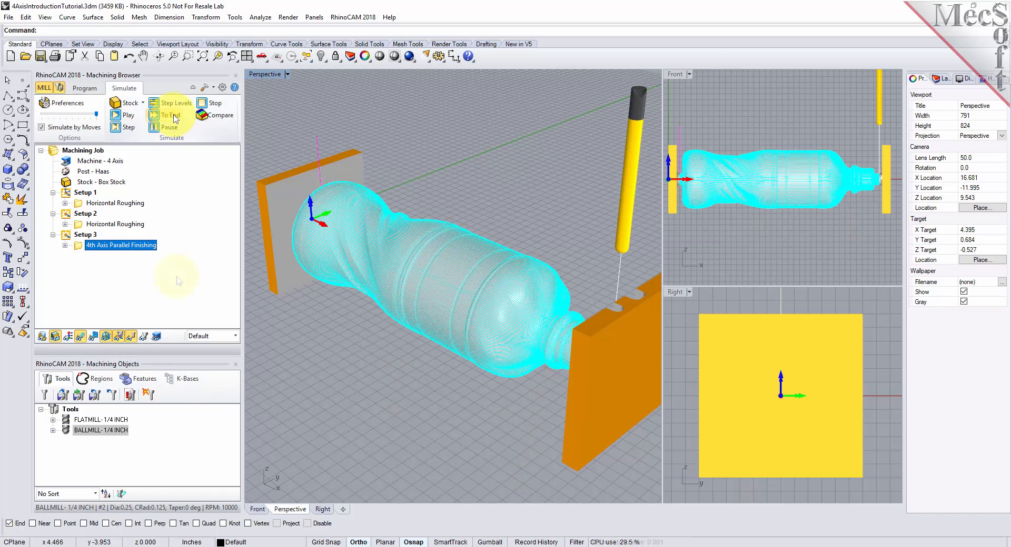
left_click(87, 91)
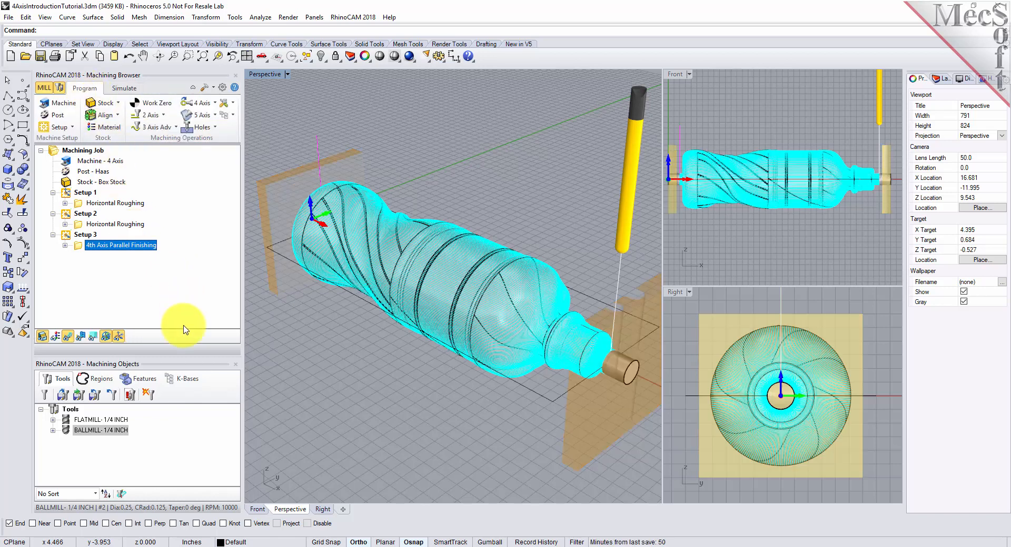
scroll(516, 319, "up", 8)
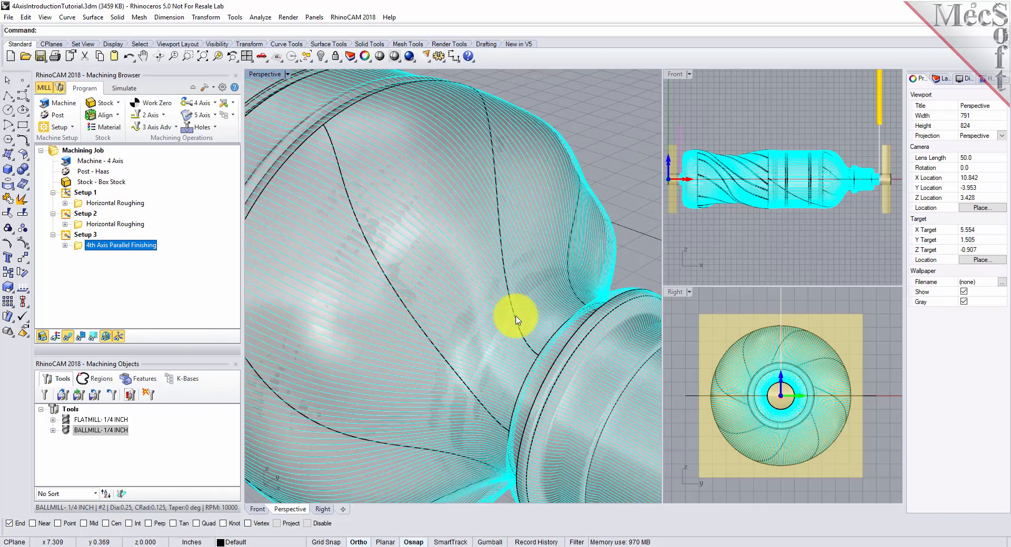
scroll(516, 318, "down", 8)
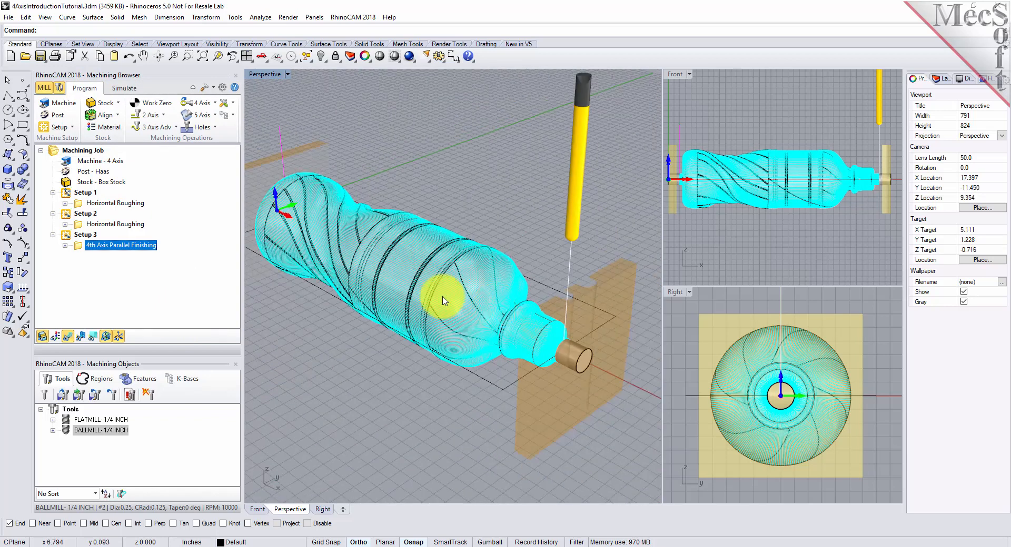
Step: Post the entire machining job with the Haas post to 4AxisIntroductionTutorial.nc, replacing the existing file, and review the G-code before closing it
left_click(86, 152)
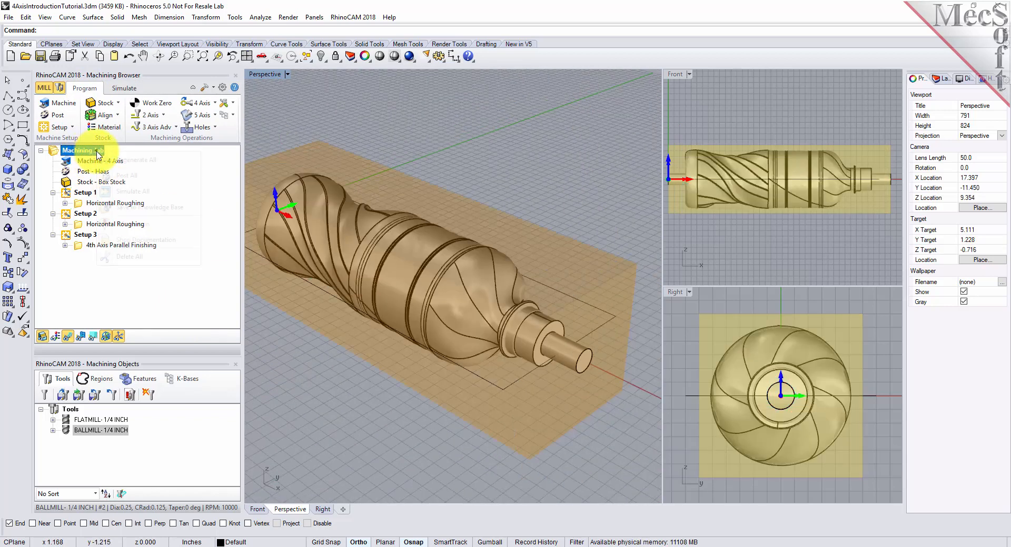
right_click(95, 153)
left_click(169, 177)
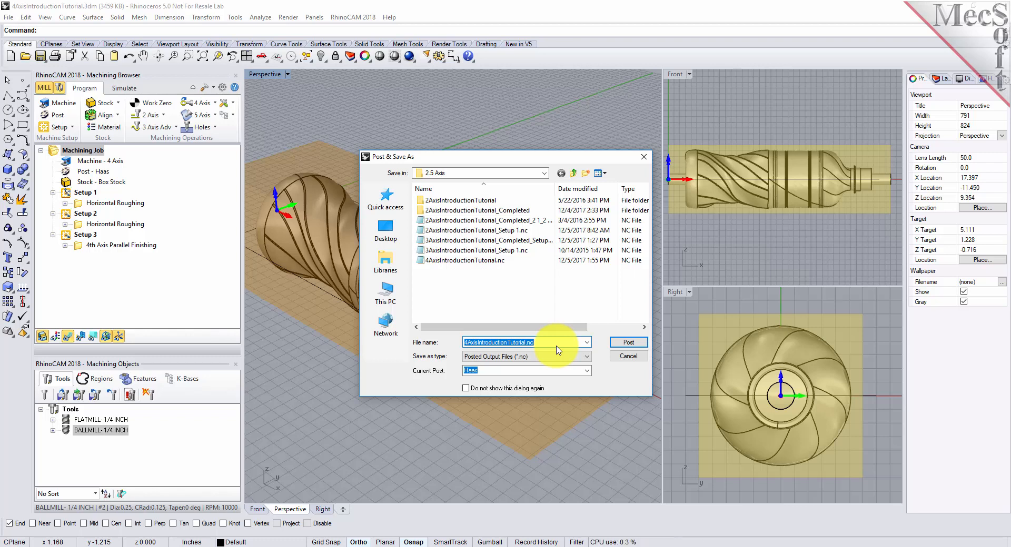
left_click(628, 342)
left_click(536, 282)
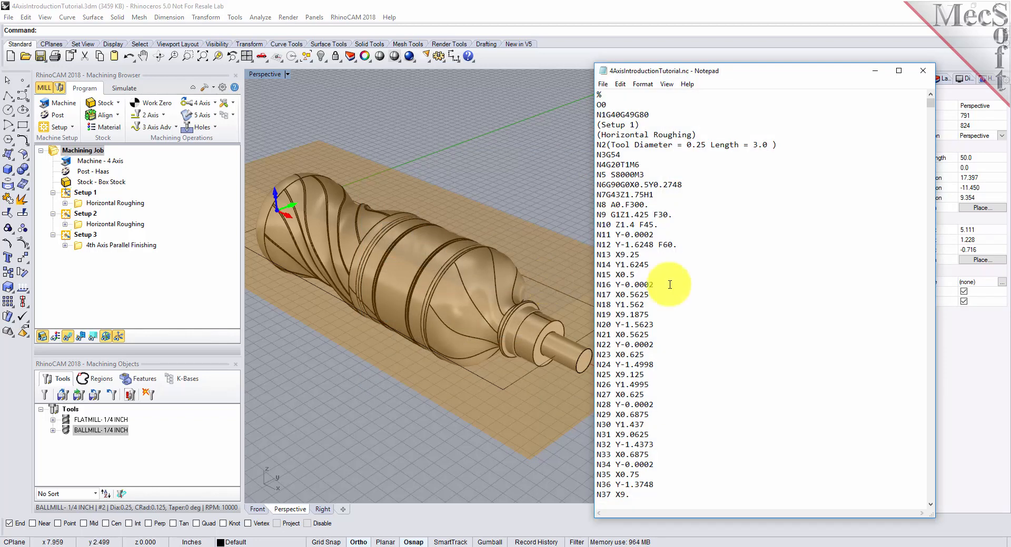
mouse_move(930, 109)
left_mouse_down()
mouse_move(928, 508)
mouse_move(909, 361)
mouse_move(905, 61)
mouse_move(914, 104)
left_mouse_up()
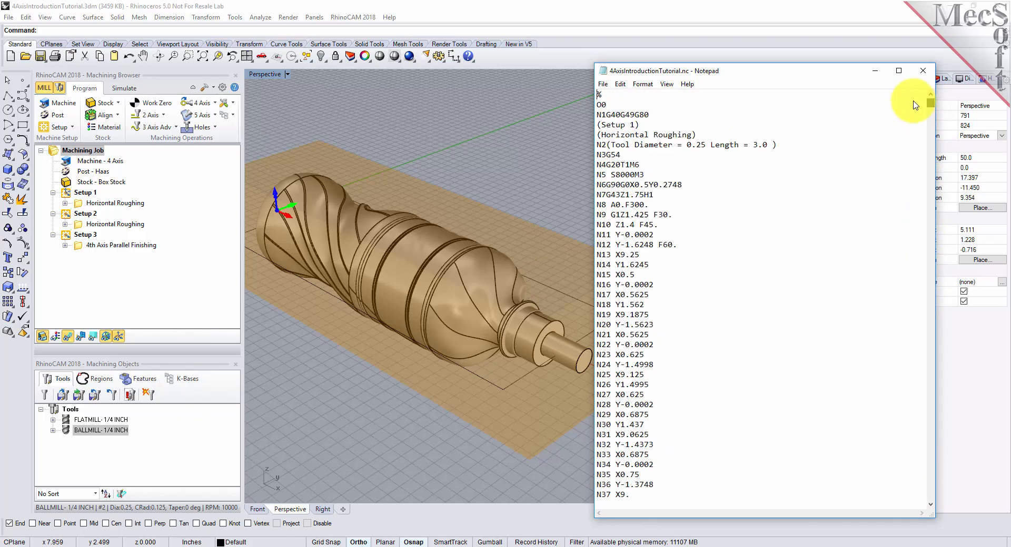
left_click(924, 75)
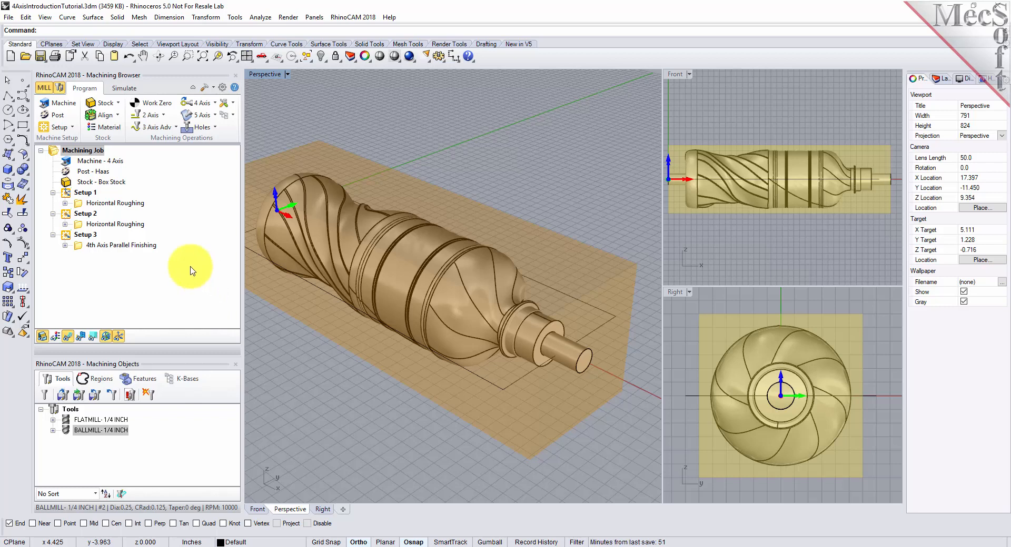
Step: Examine the posting options for Setup 1 alone and for the two Horizontal Roughing operations selected together, without posting them
left_click(67, 194)
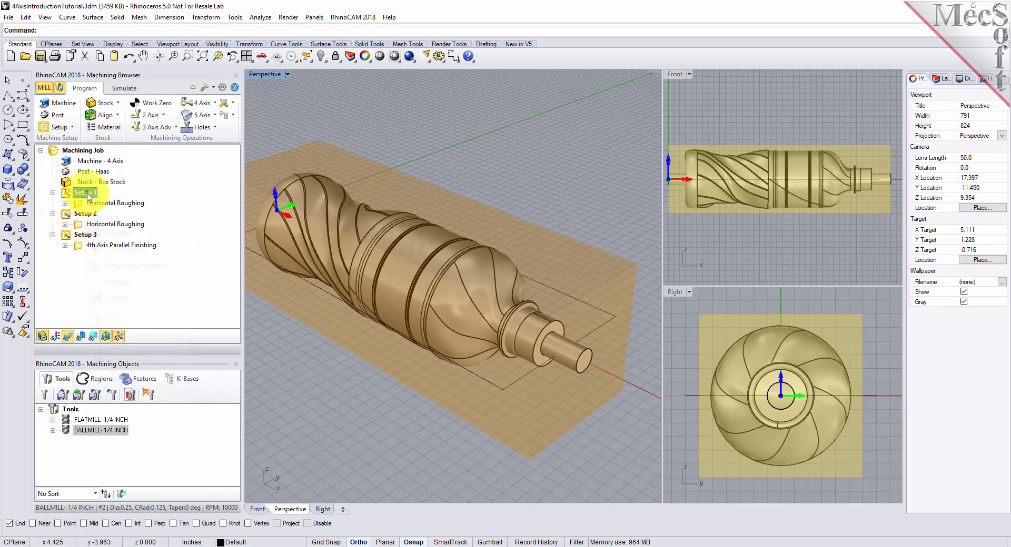
right_click(87, 193)
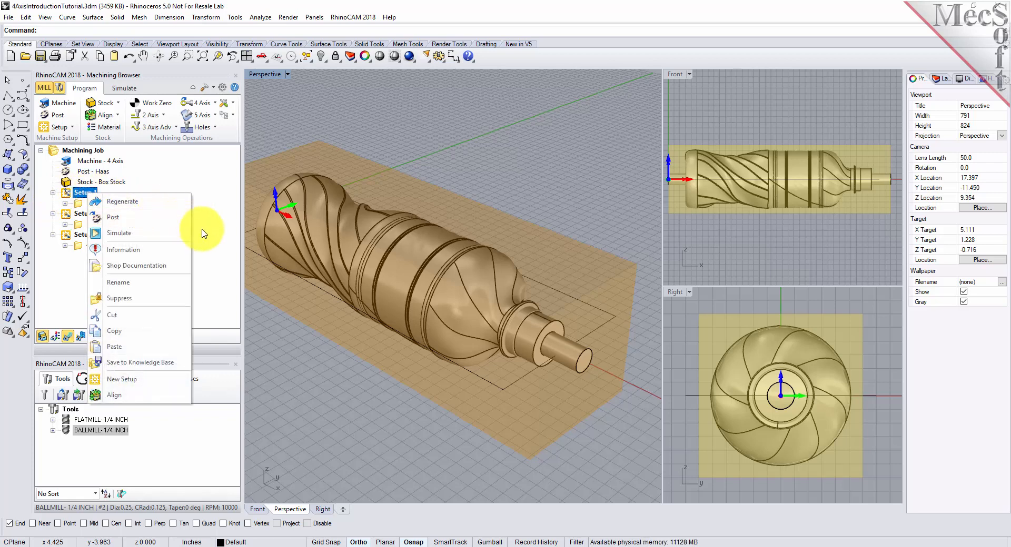
left_click(210, 243)
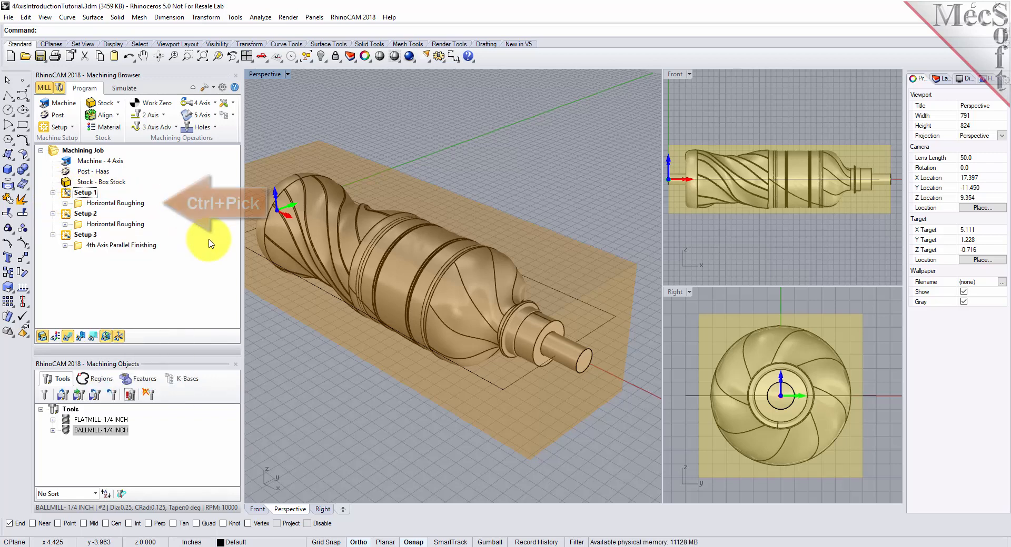
left_click(105, 204)
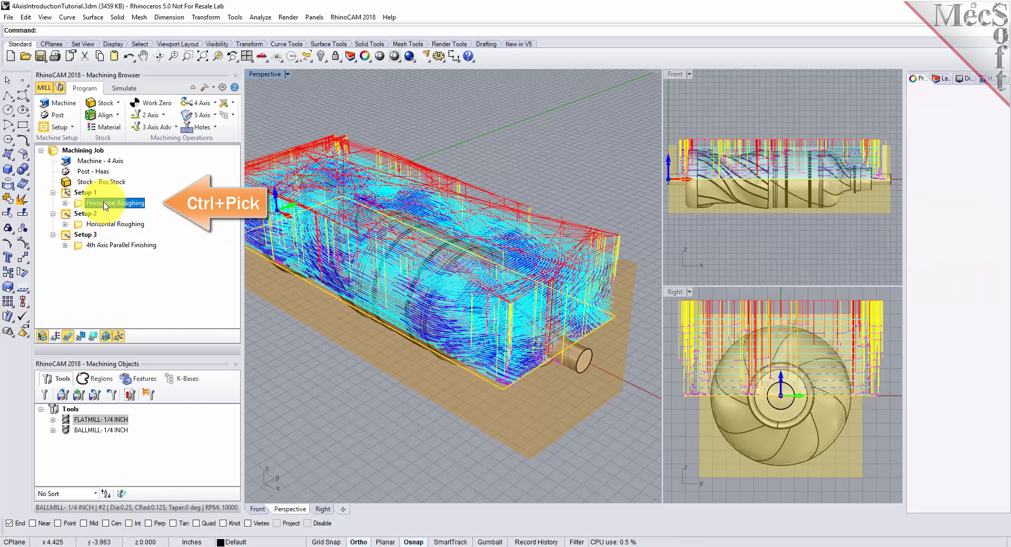
left_click(116, 224, "ctrl")
right_click(117, 225)
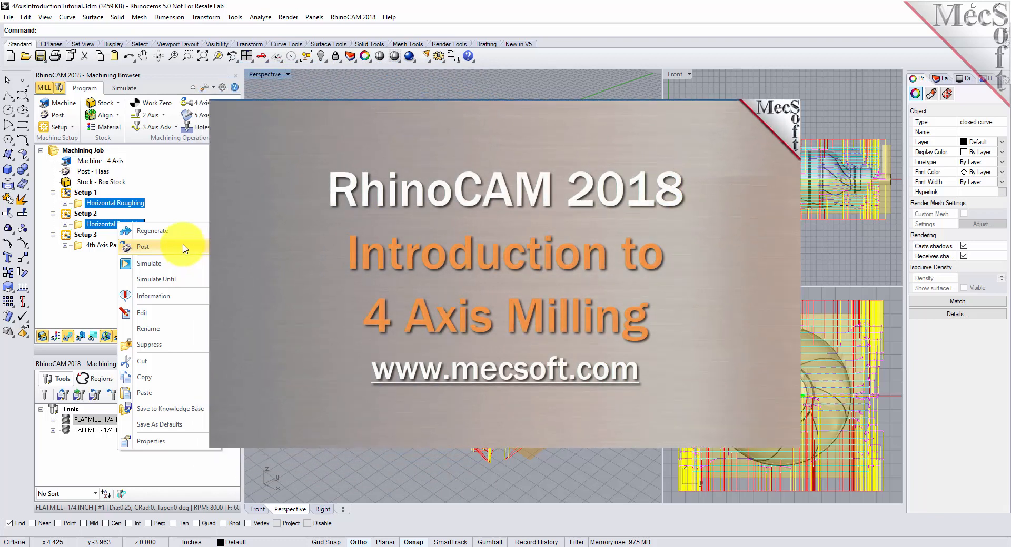
left_click(186, 203)
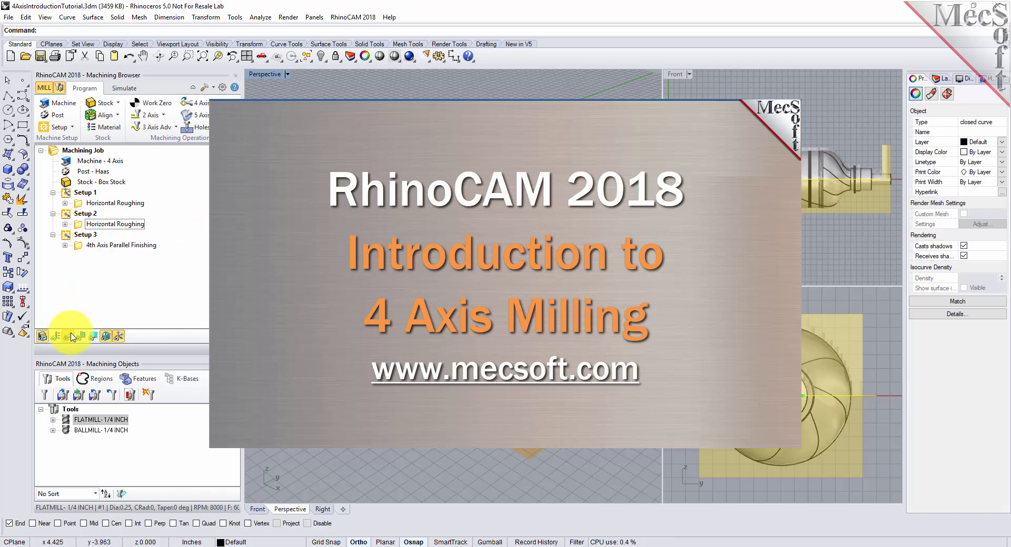
Step: Select Setup 3's 4th Axis Parallel Finishing operation and view its toolpath
left_click(77, 245)
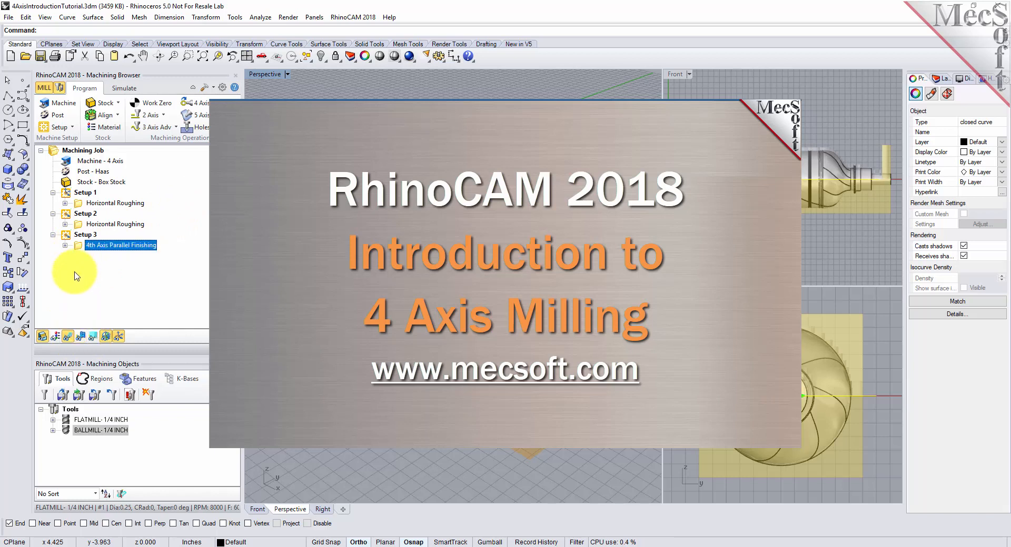
scroll(335, 269, "up", 3)
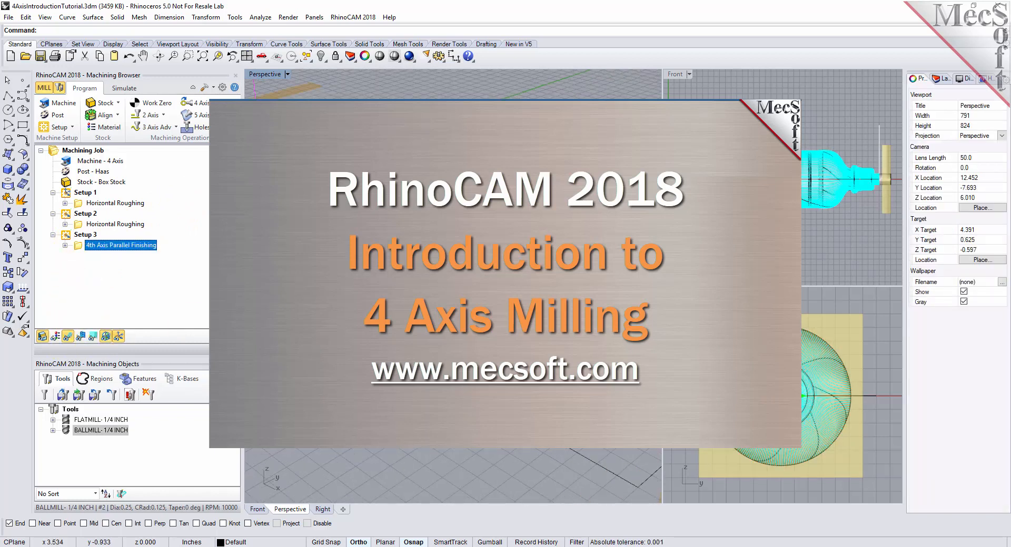